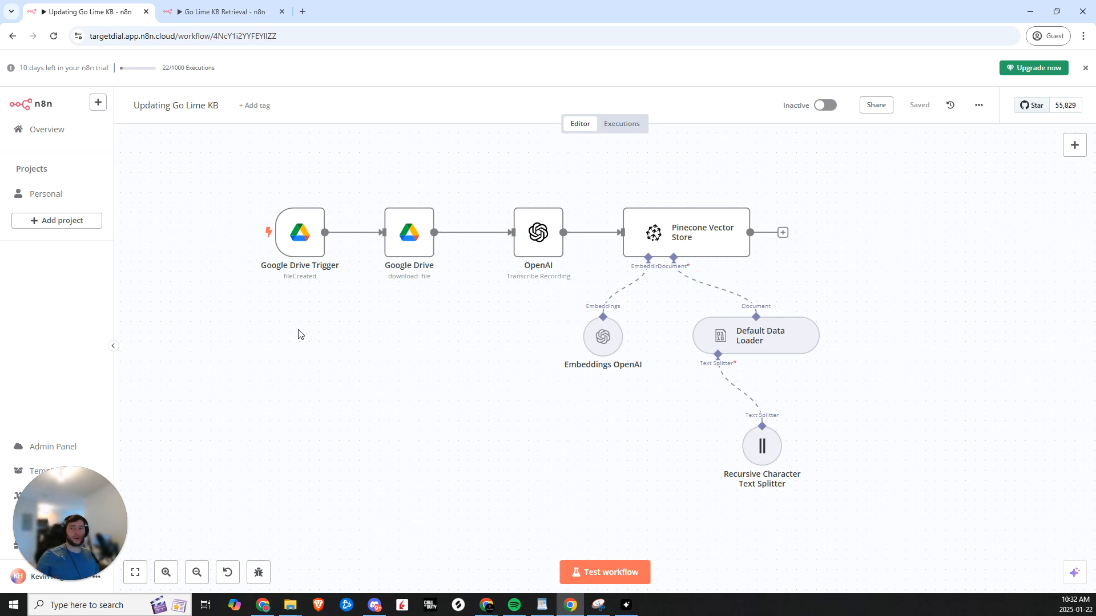
- Outline the Google Drive trigger and Pinecone vector store nodes on the Updating Go Lime KB canvas
drag(551, 307, 510, 333)
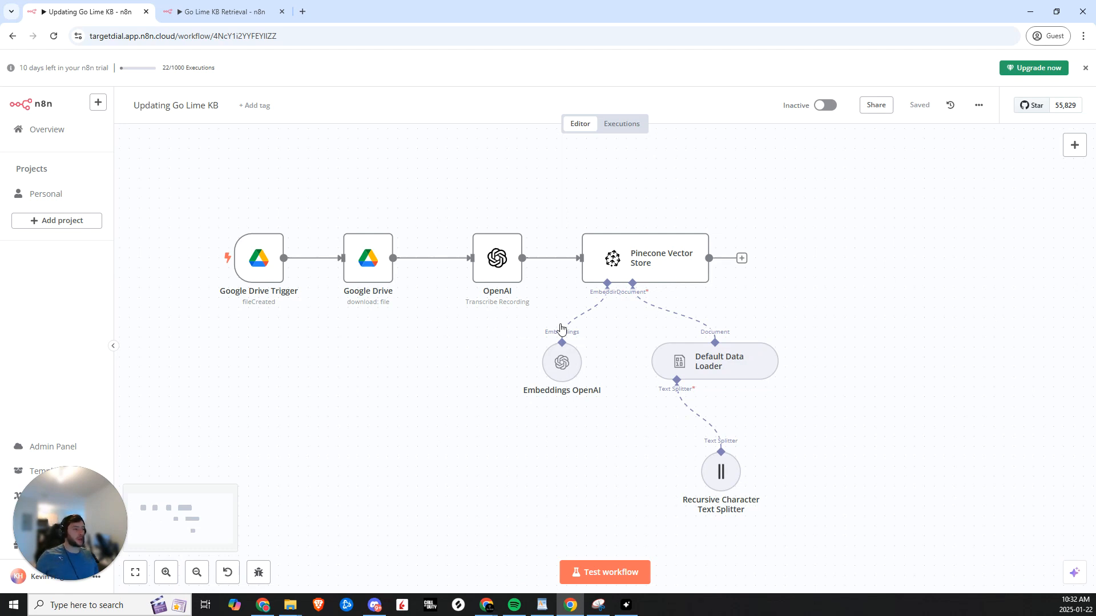
drag(451, 388, 443, 327)
drag(258, 252, 328, 163)
drag(767, 183, 500, 492)
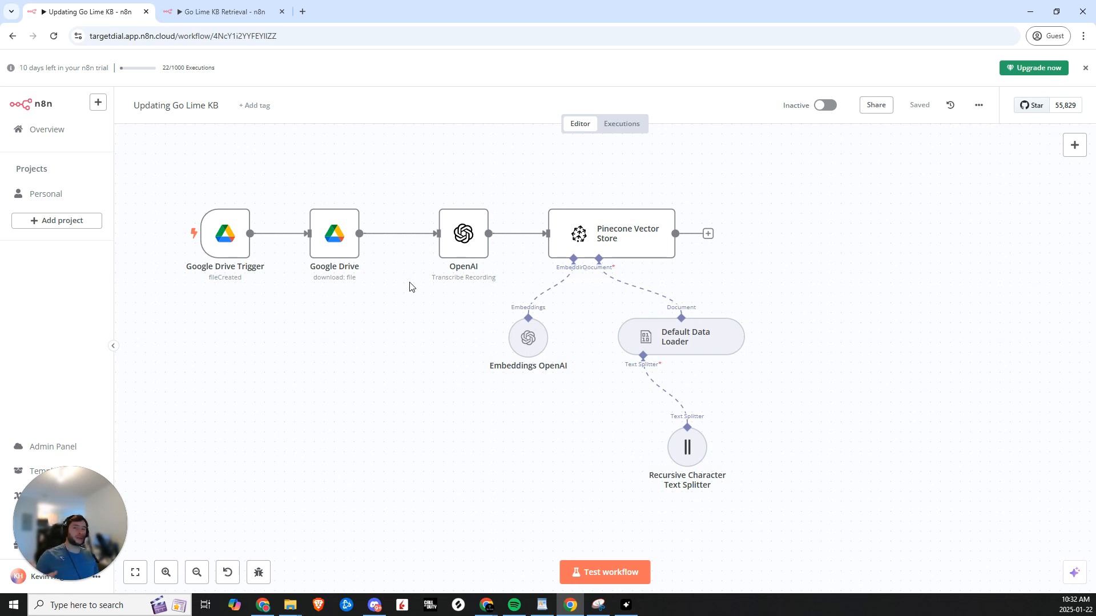
- Compare the Go Lime KB Retrieval workflow's nodes against the Updating Go Lime KB workflow, then bring up Skool
key(ctrl+Tab)
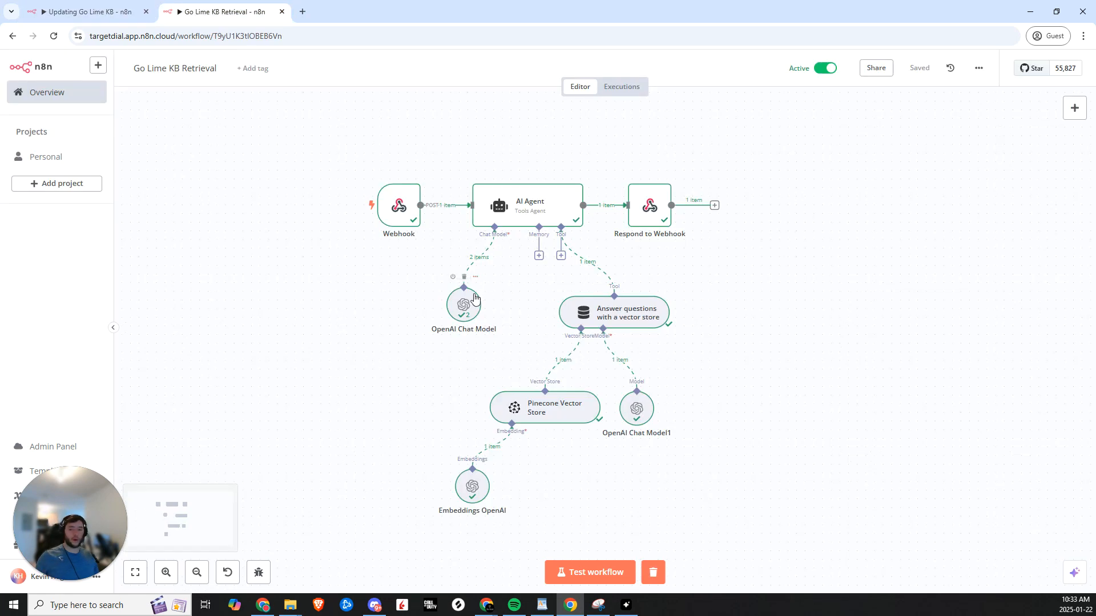
scroll(411, 305, down, 1)
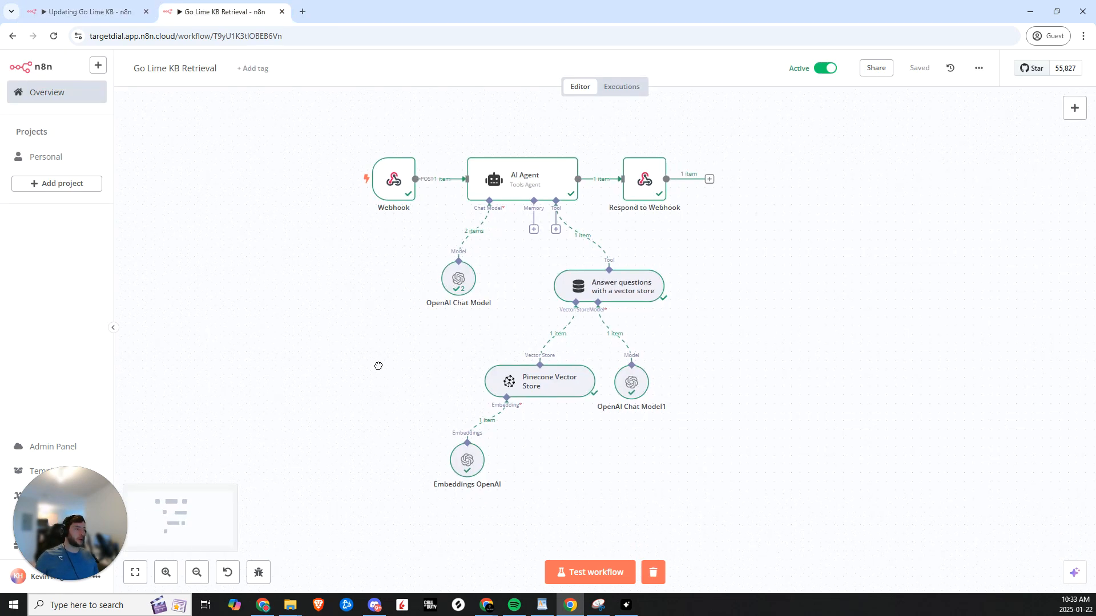
mouse_move(494, 220)
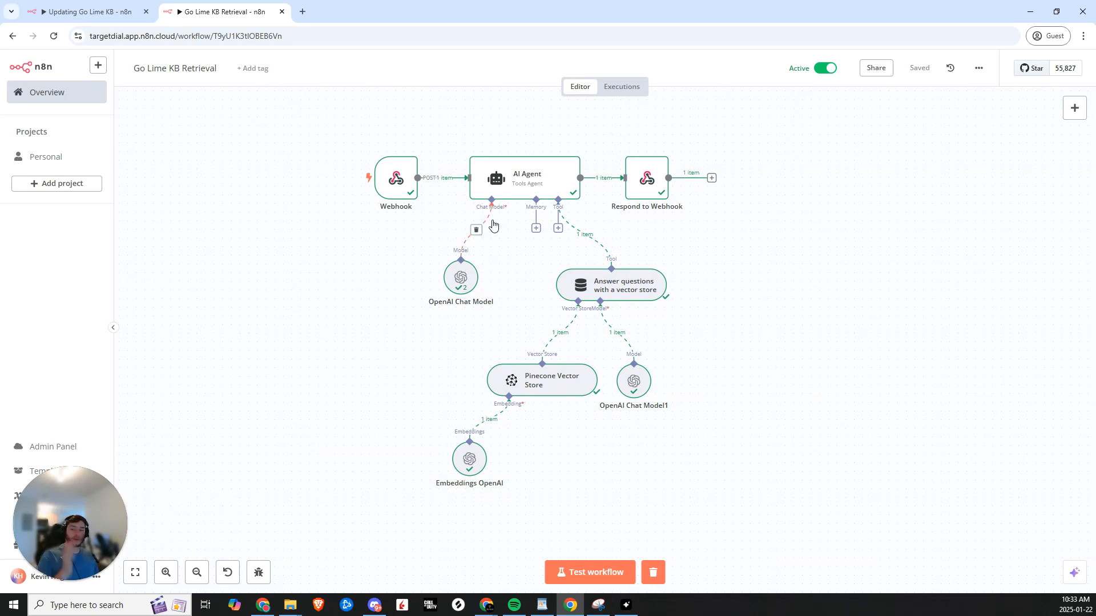
key(ctrl+shift+Tab)
drag(356, 358, 190, 176)
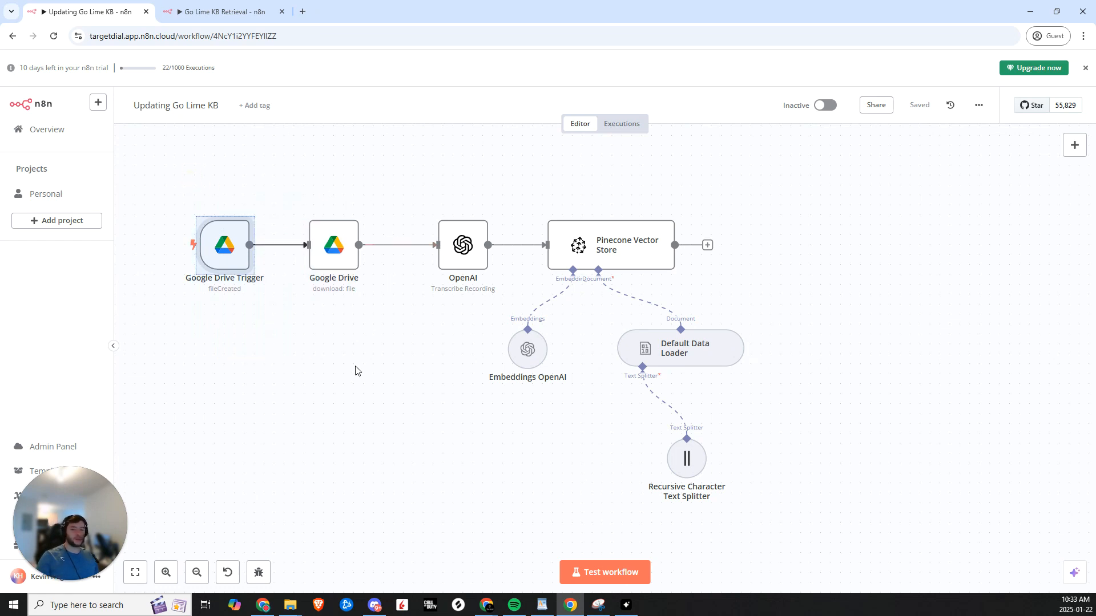
key(ctrl+Tab)
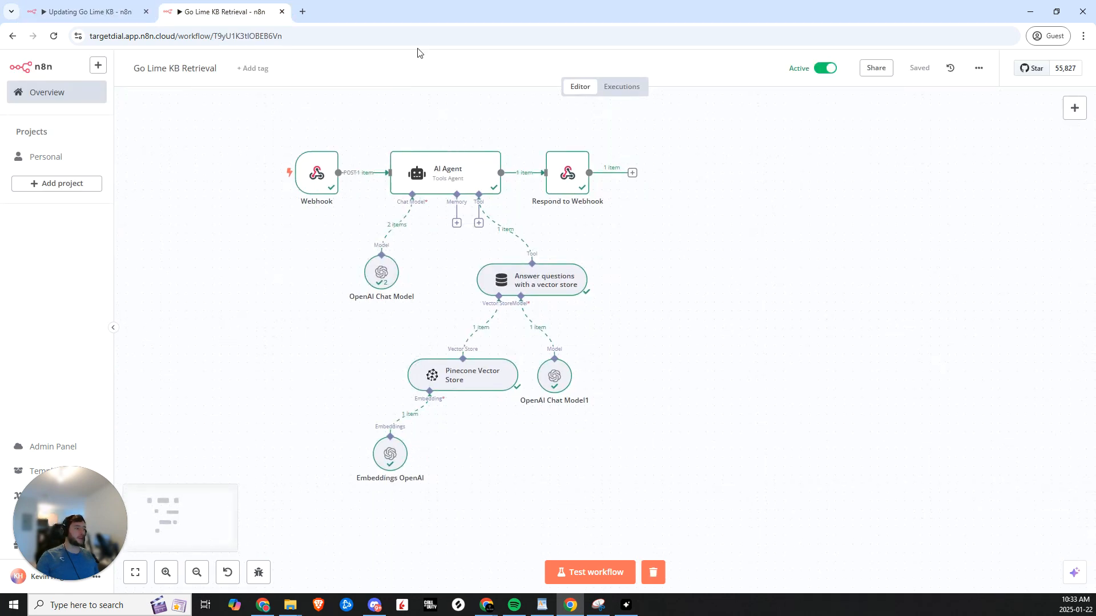
drag(630, 500, 429, 250)
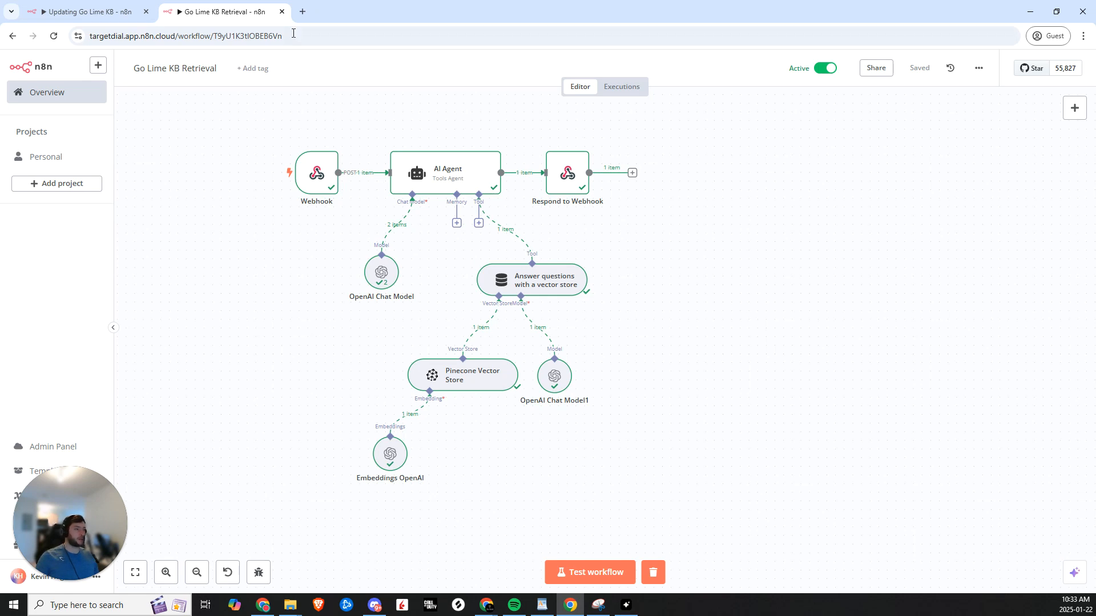
key(alt+Tab)
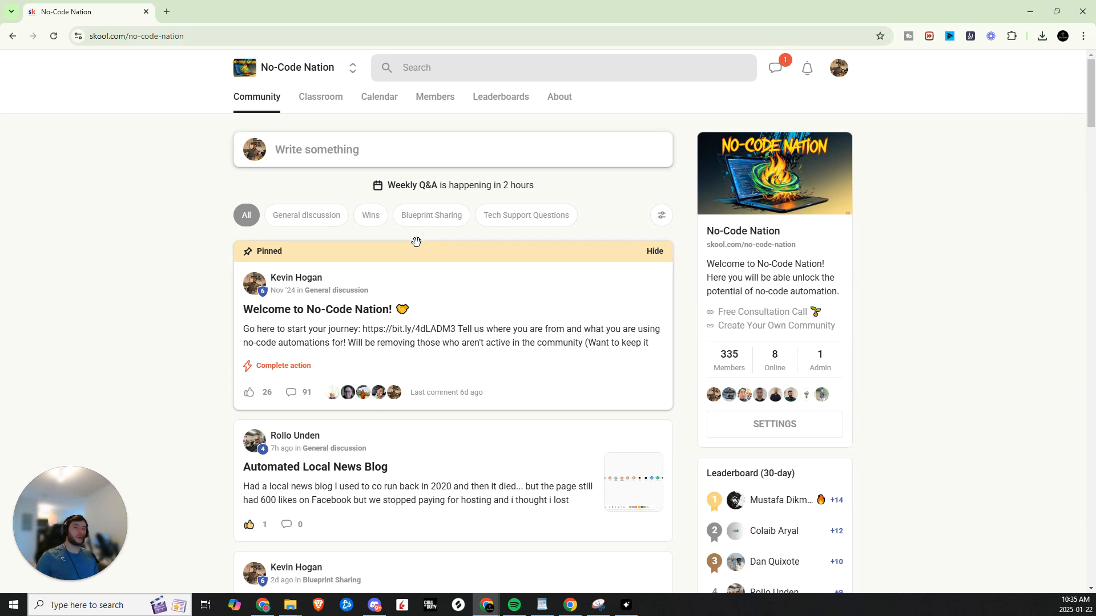
- Go from the No-Code Nation Skool page back to the blank n8n workflow 'My workflow'
key(alt+Tab)
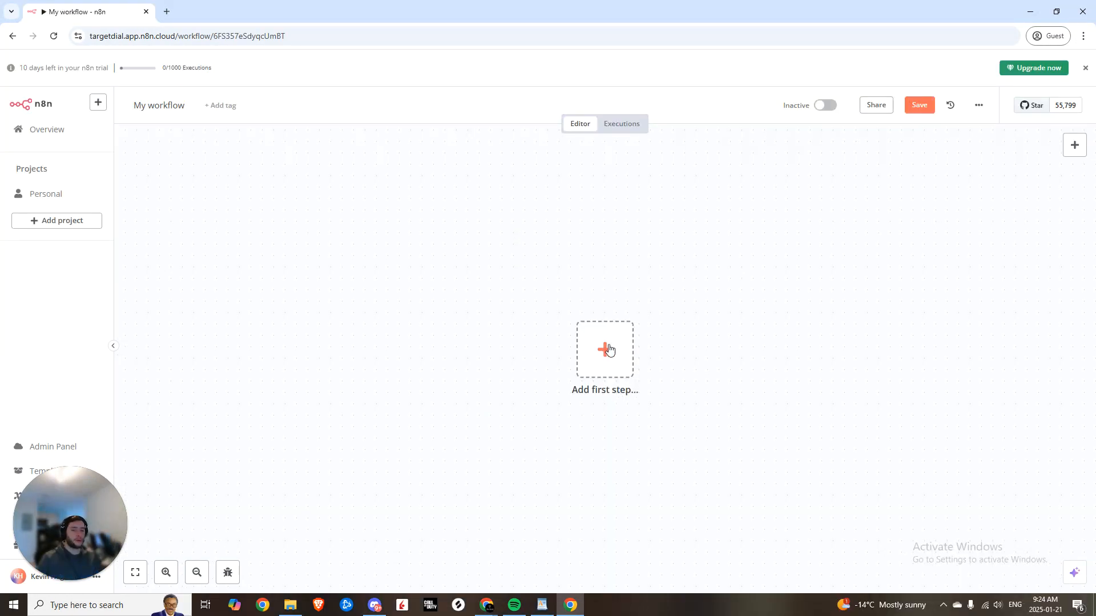
- Add a manual trigger plus a Google Drive Download file step, and start a new Google Drive credential
click(606, 351)
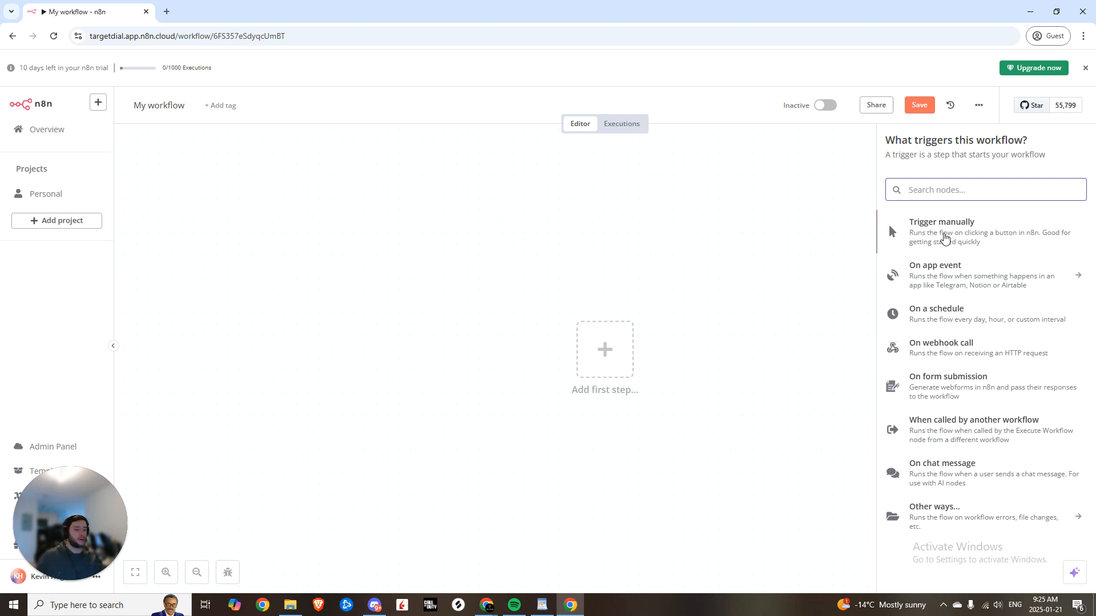
click(945, 238)
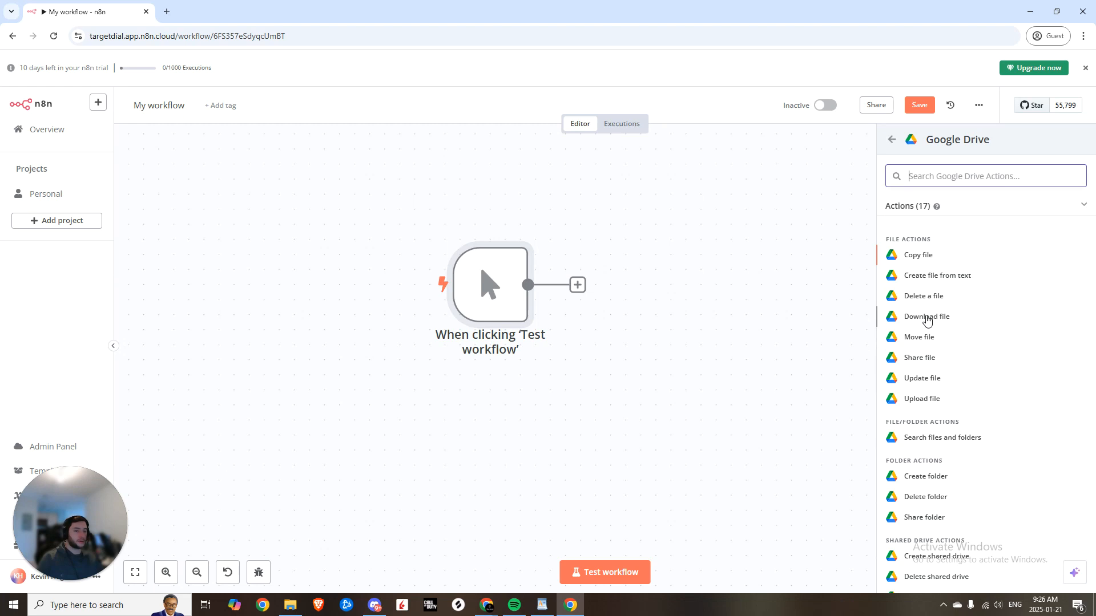
click(926, 318)
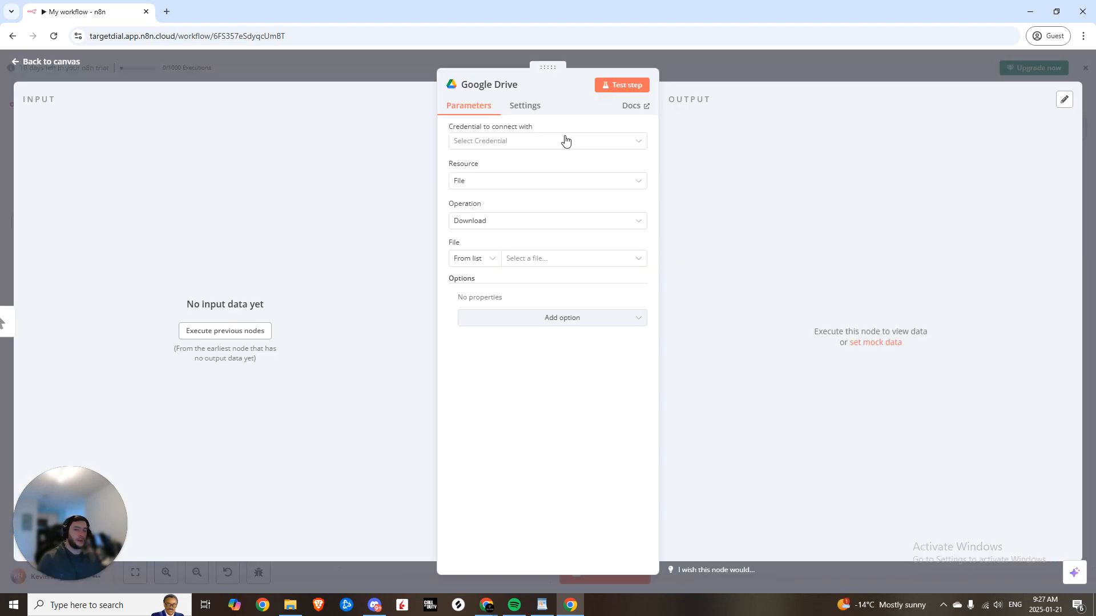
click(562, 140)
click(530, 170)
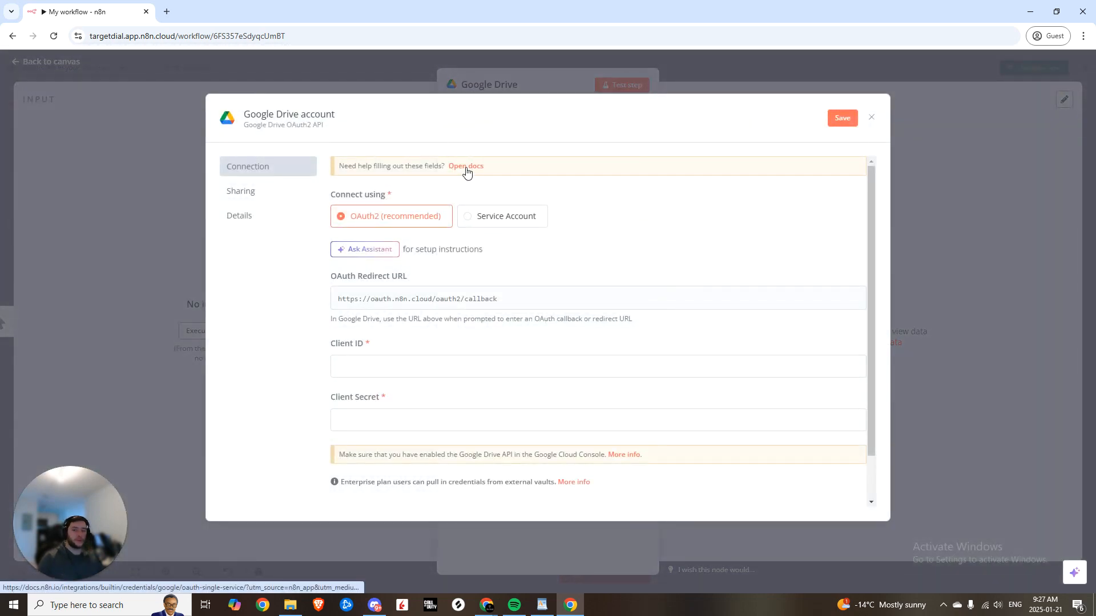
- Open the Google OAuth2 credential setup docs from the n8n credential dialog
click(466, 167)
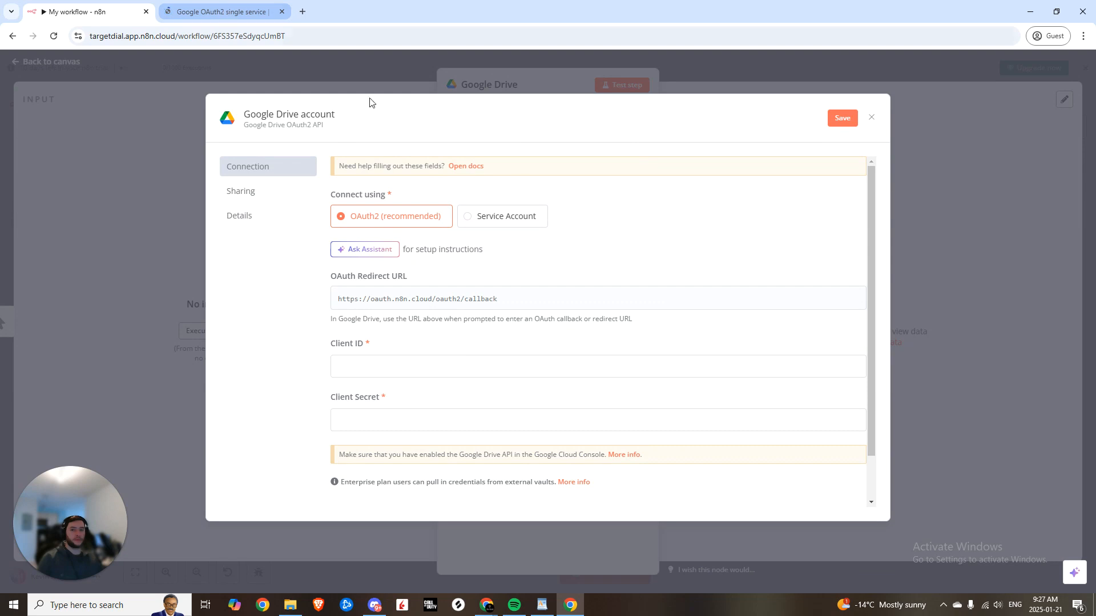
click(223, 12)
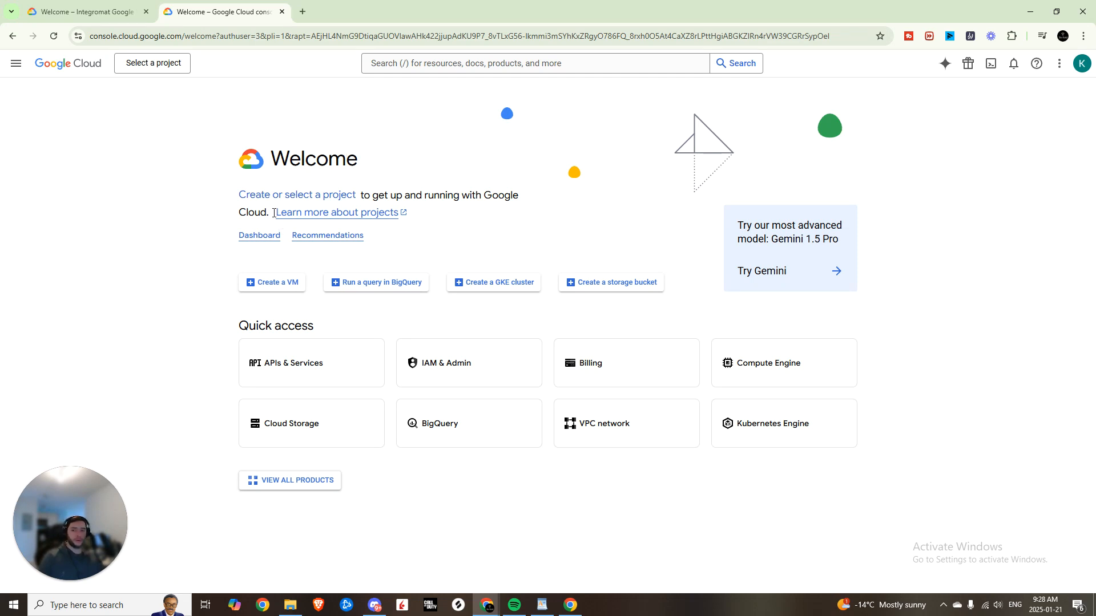
- Create a new Google Cloud project named Target Dial
click(247, 197)
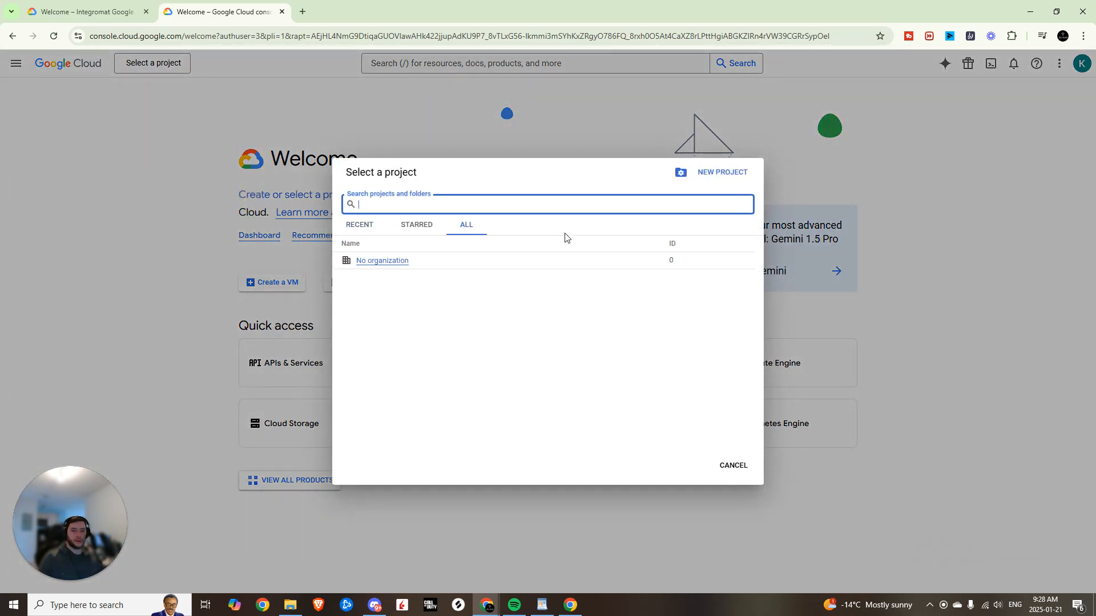
click(702, 182)
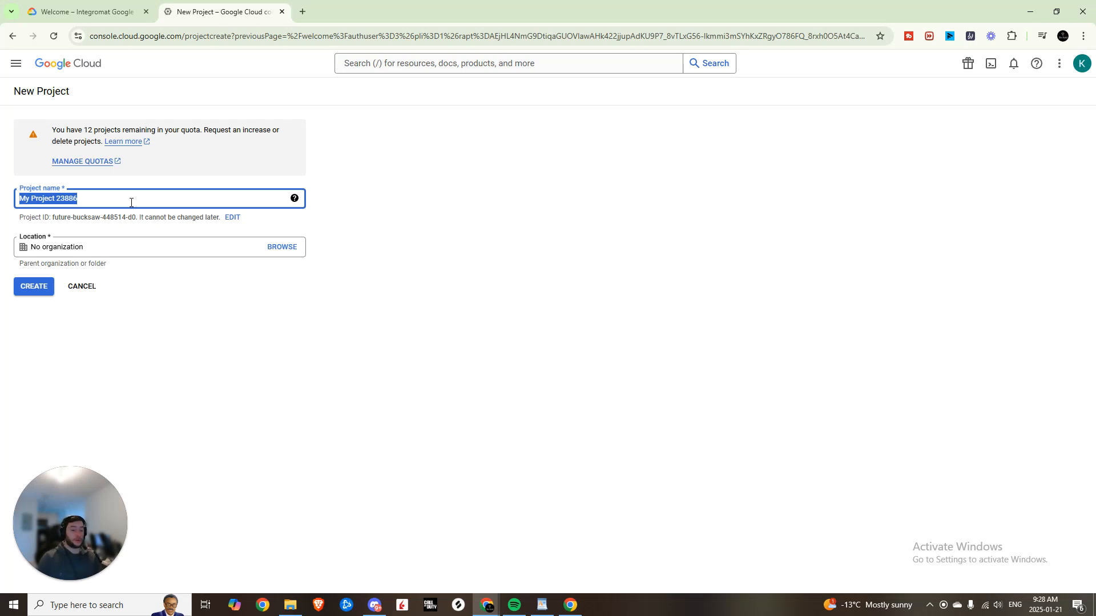
text(Target Dial)
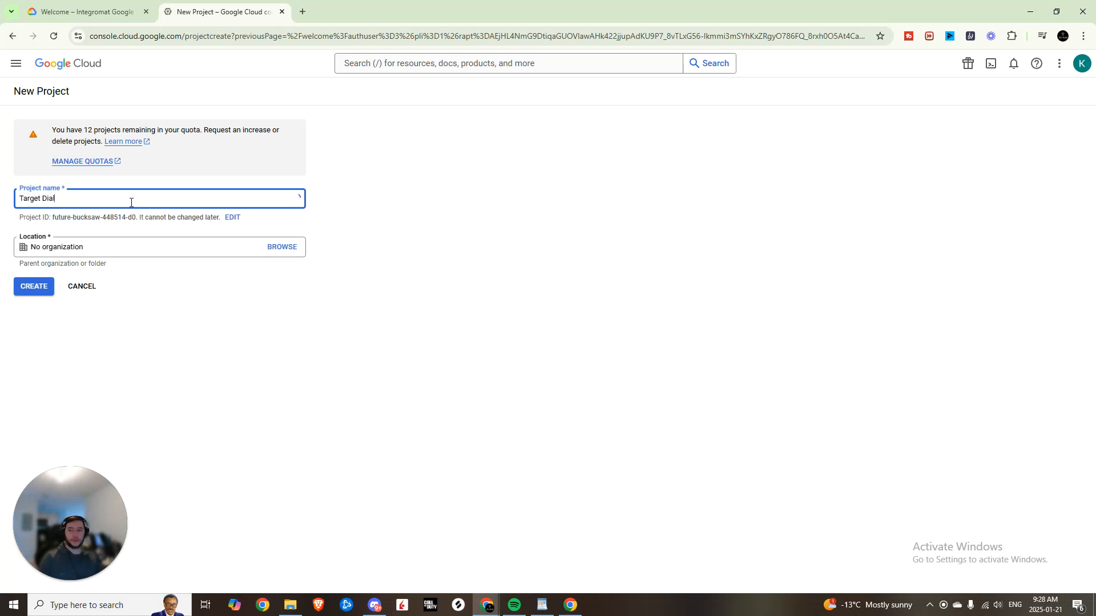
click(34, 285)
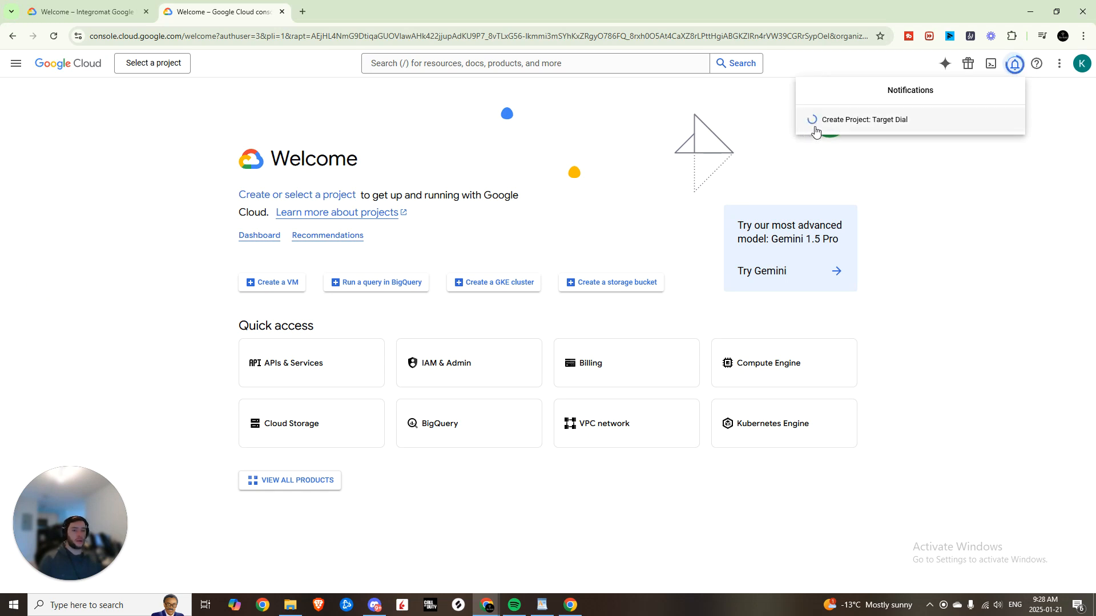
- Dismiss the notifications and select Target Dial as the active project
drag(807, 146, 931, 118)
click(911, 160)
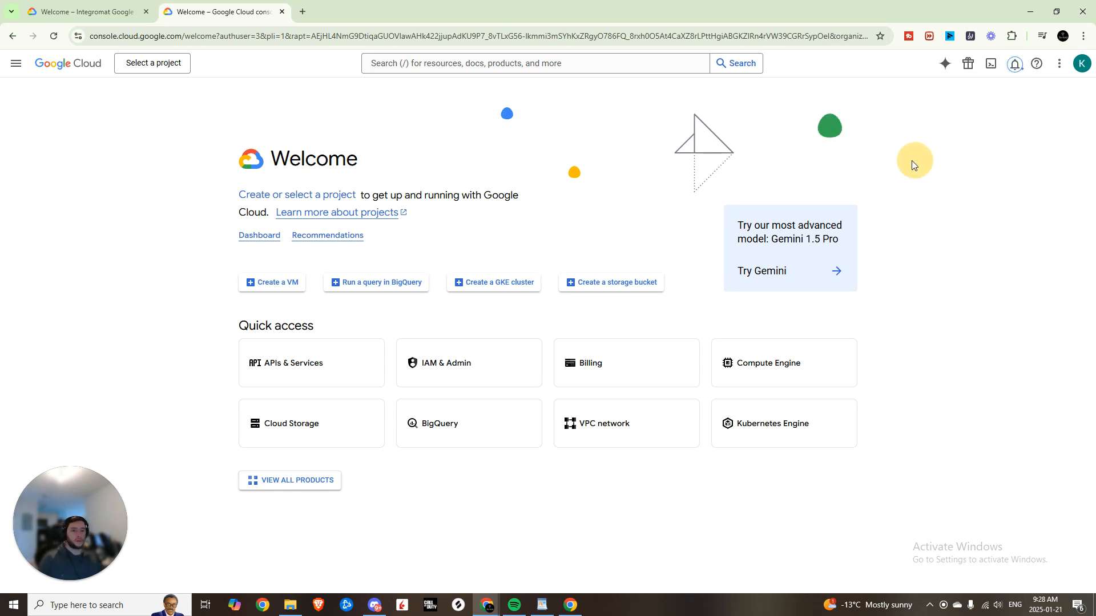
click(155, 64)
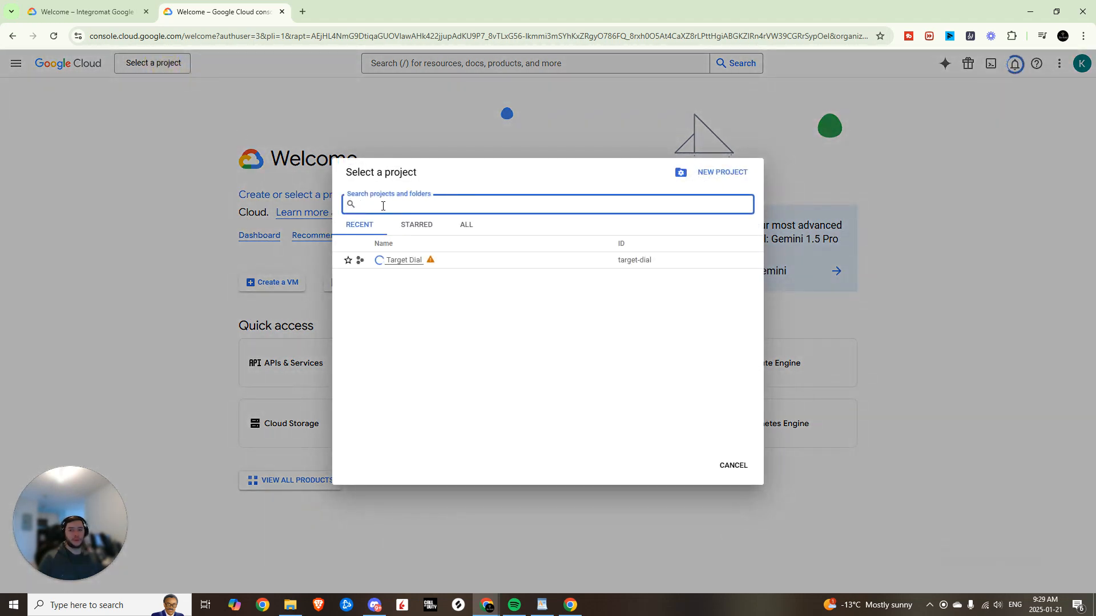
mouse_move(432, 262)
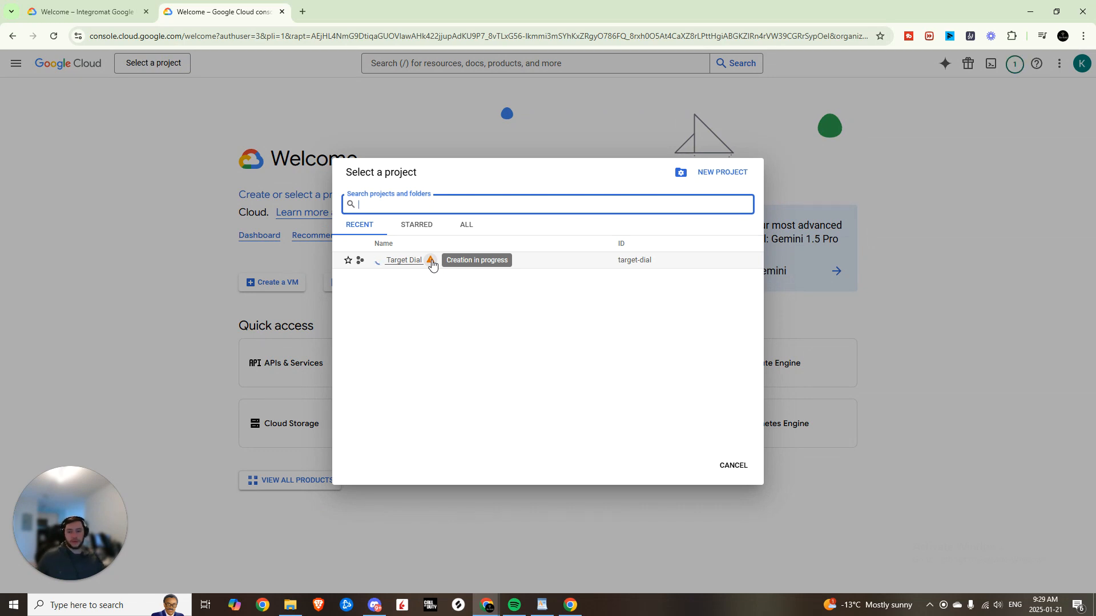
click(392, 261)
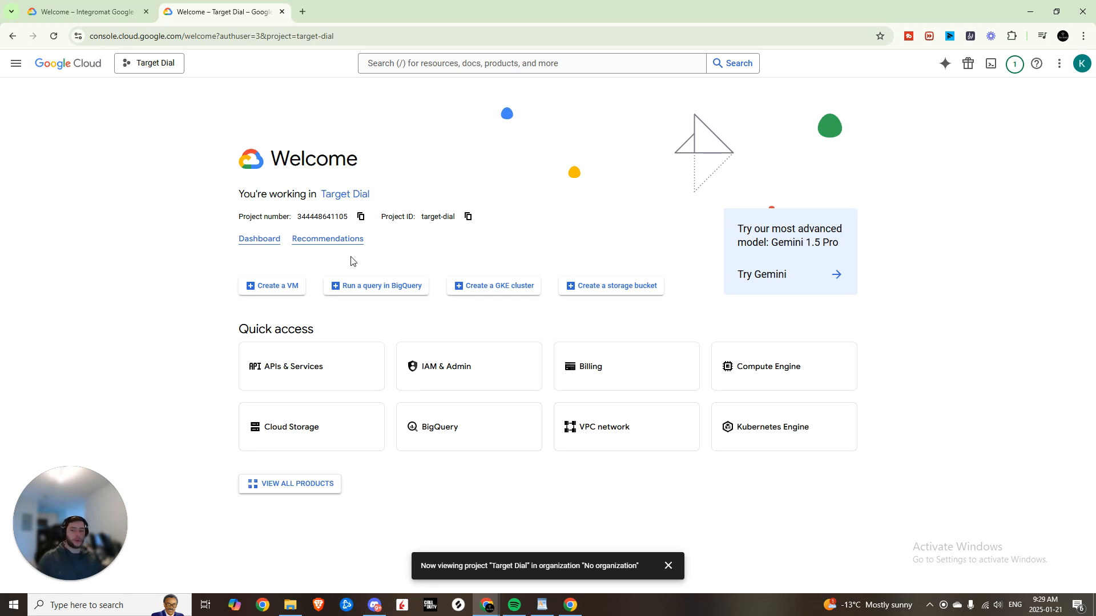
- Search for and enable the Google Drive API, then go to the OAuth consent screen
click(288, 372)
click(445, 65)
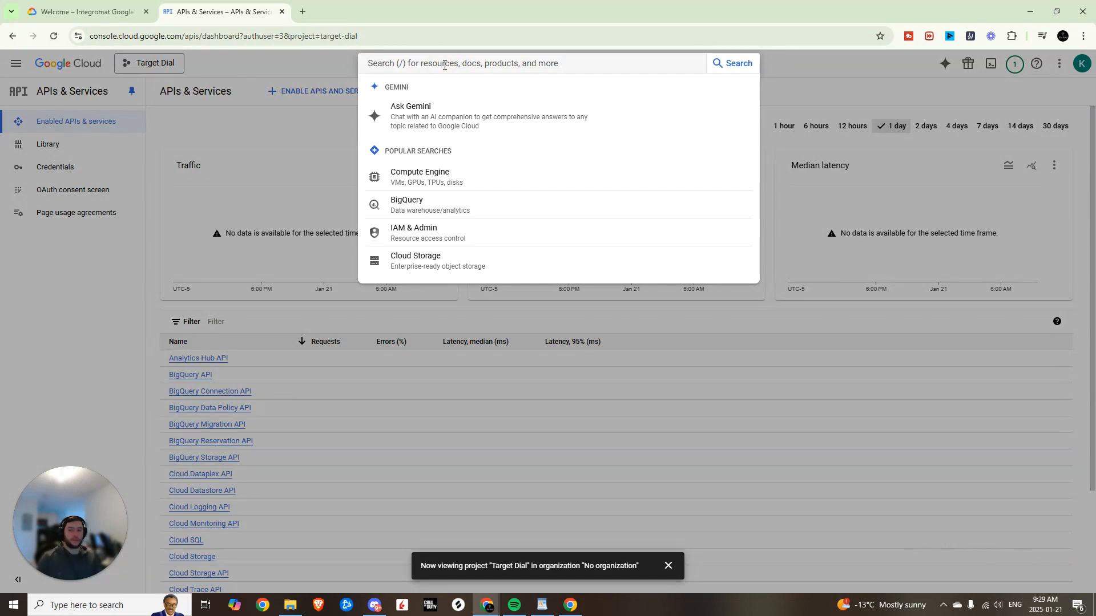
text(google a)
key(BackSpace)
text(drive)
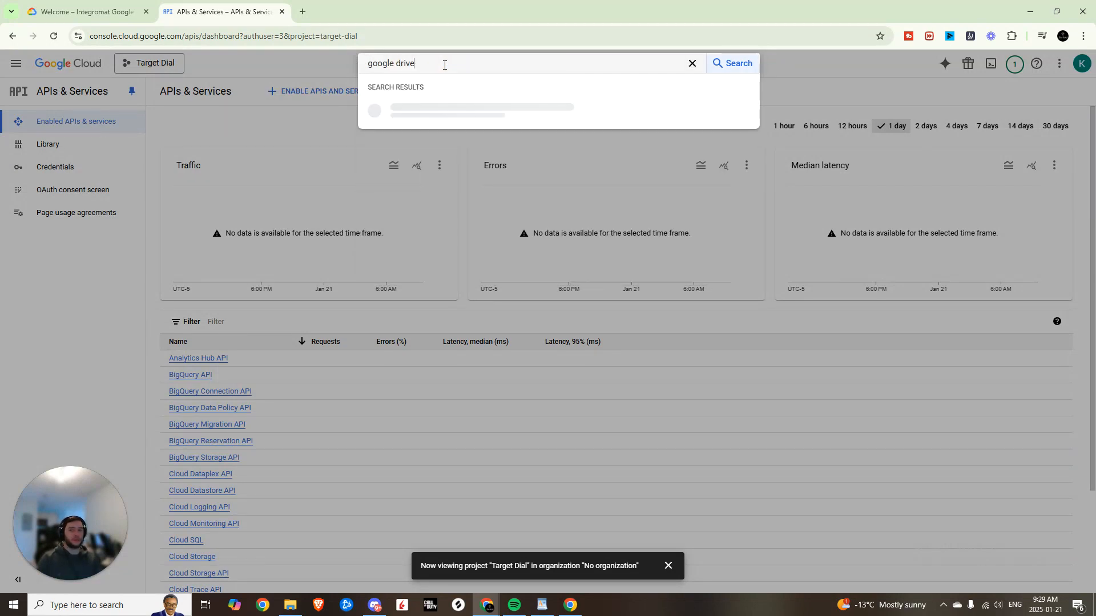
key(Return)
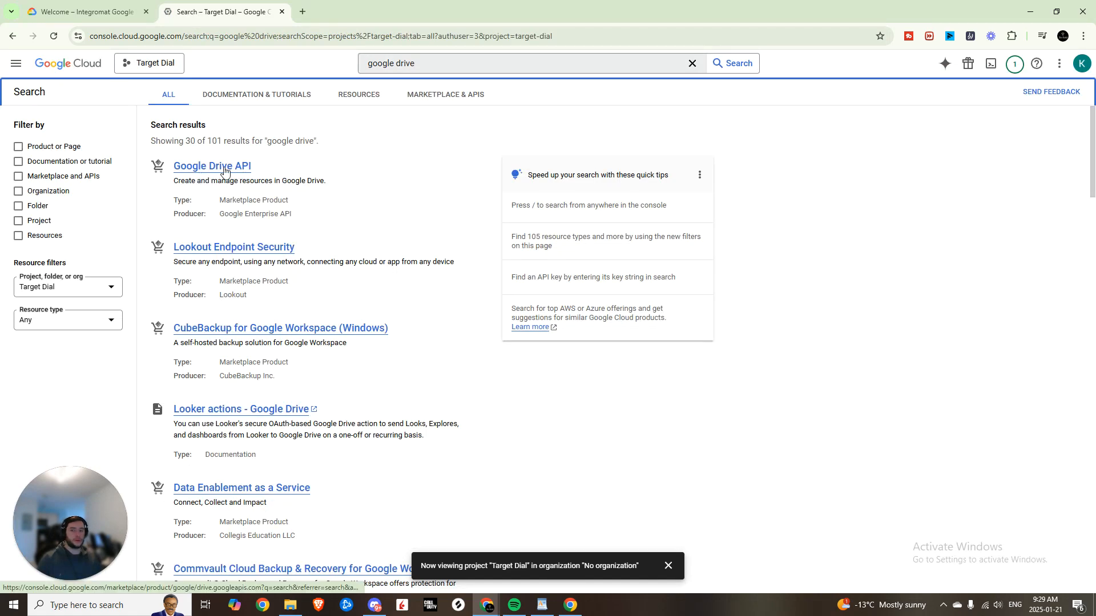
click(224, 171)
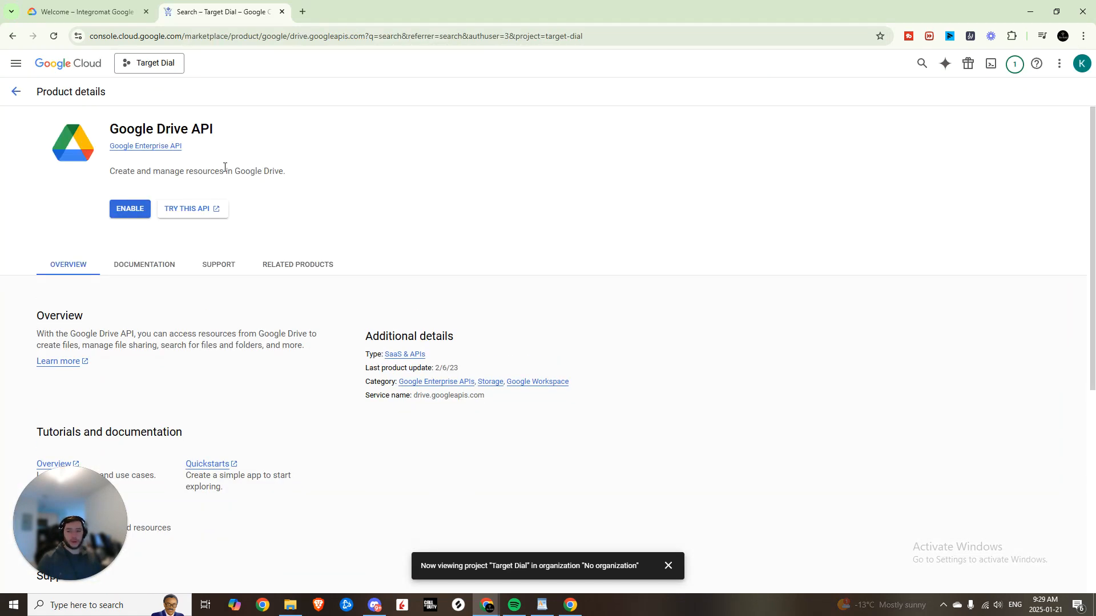
click(129, 209)
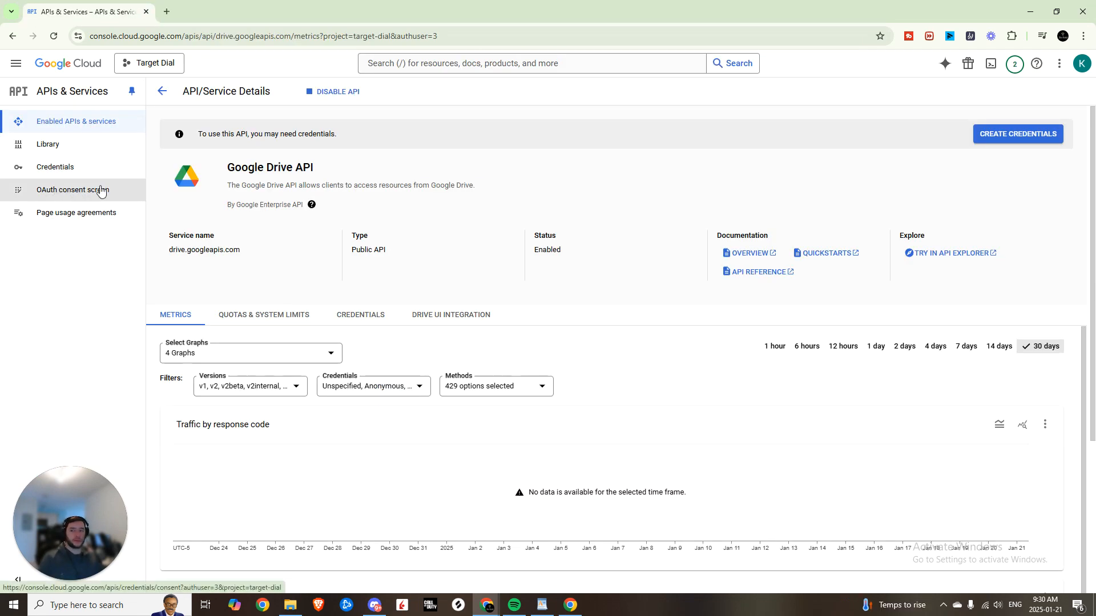
click(85, 196)
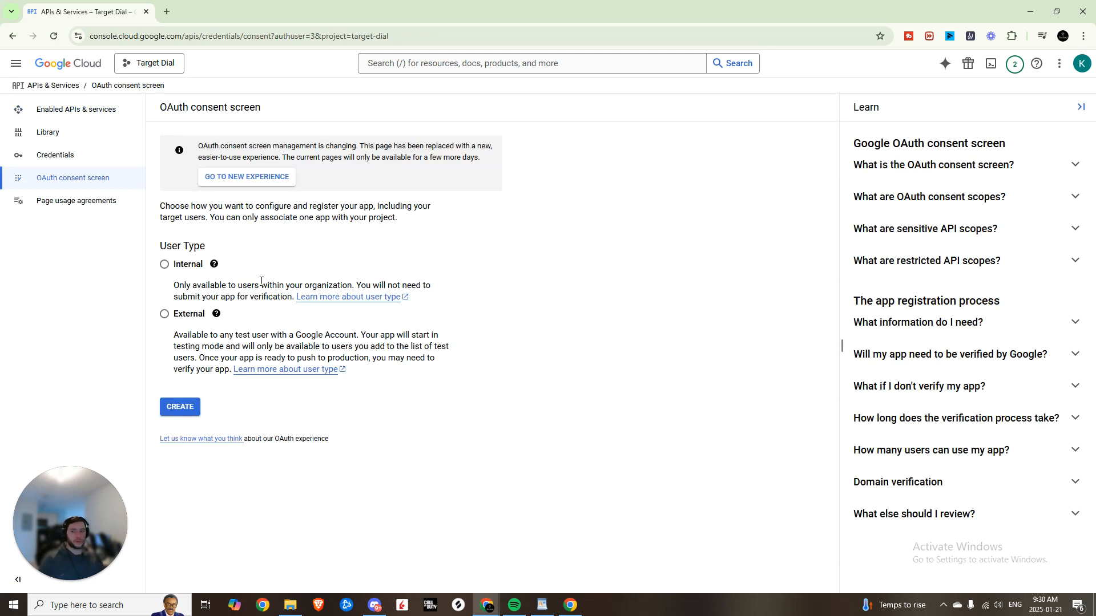
- Choose Internal as the user type and enter the developer contact email address
click(178, 266)
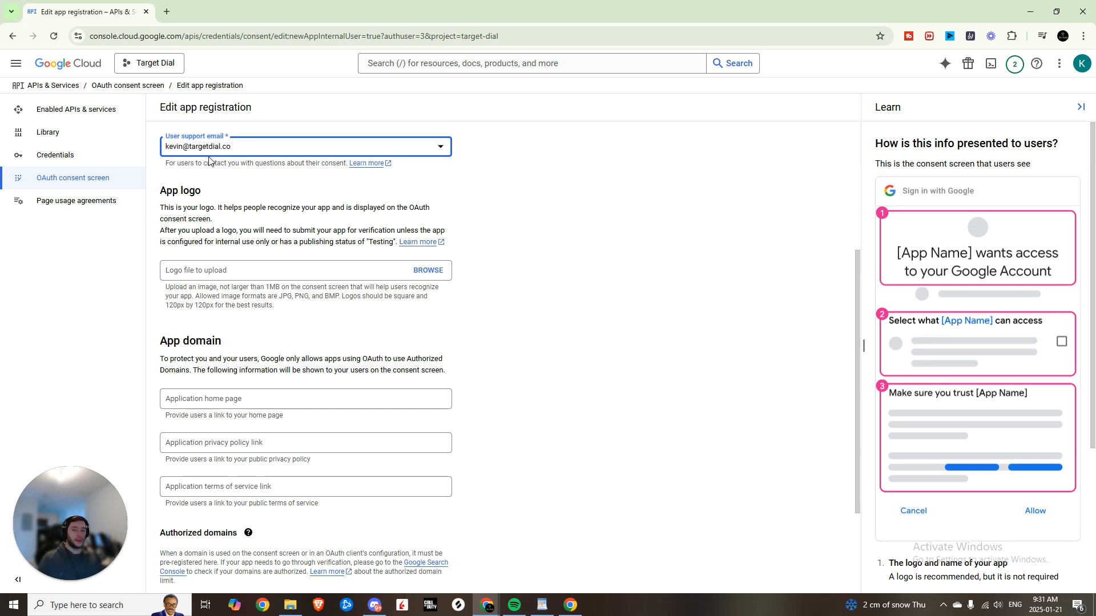
scroll(295, 355, down, 3)
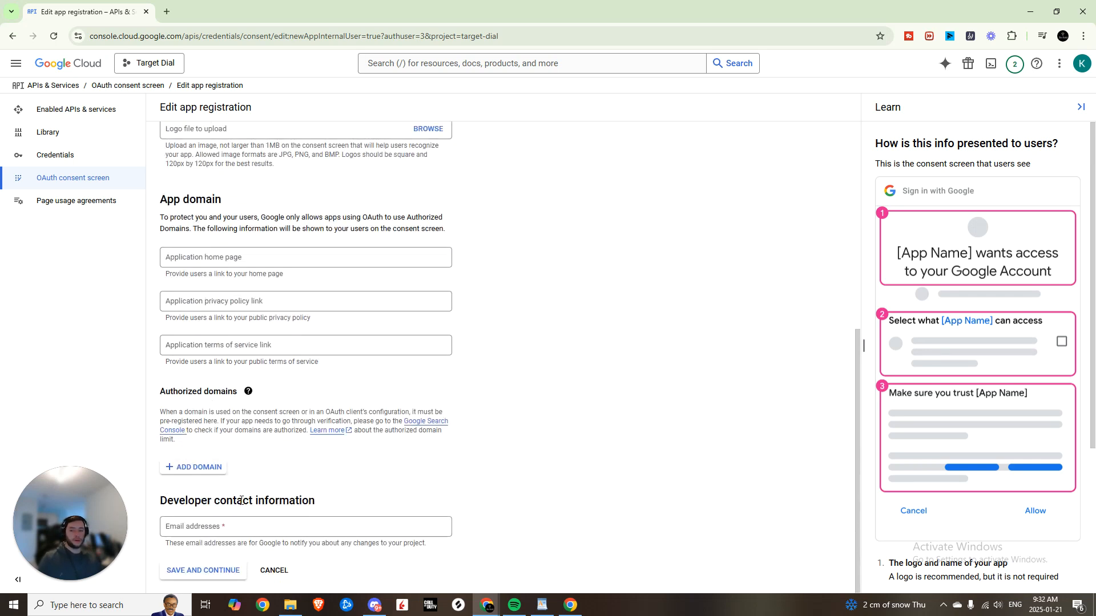
click(246, 523)
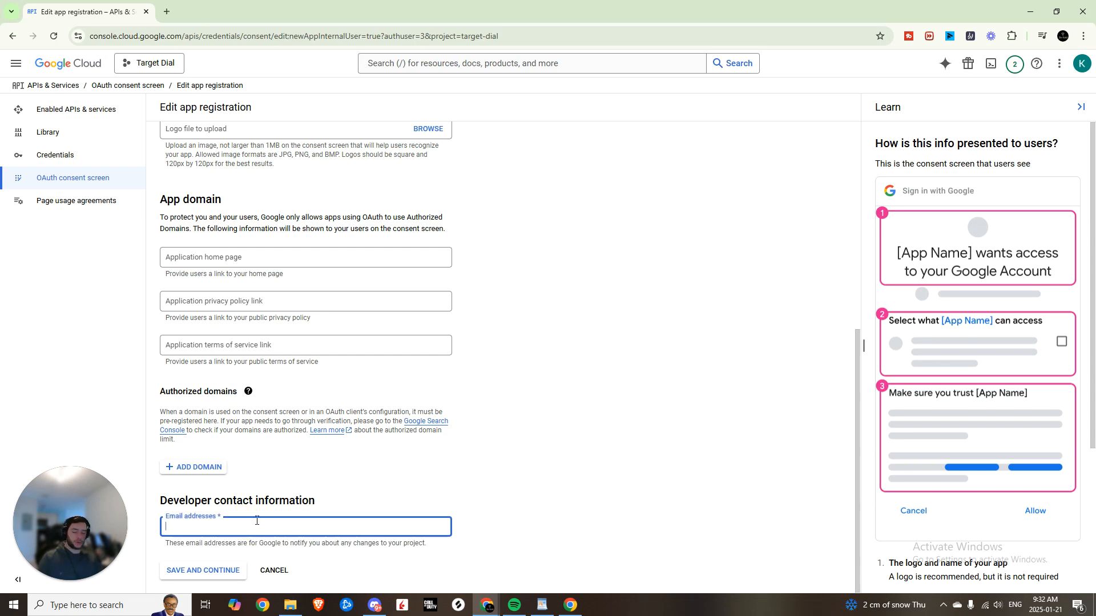
key(Return)
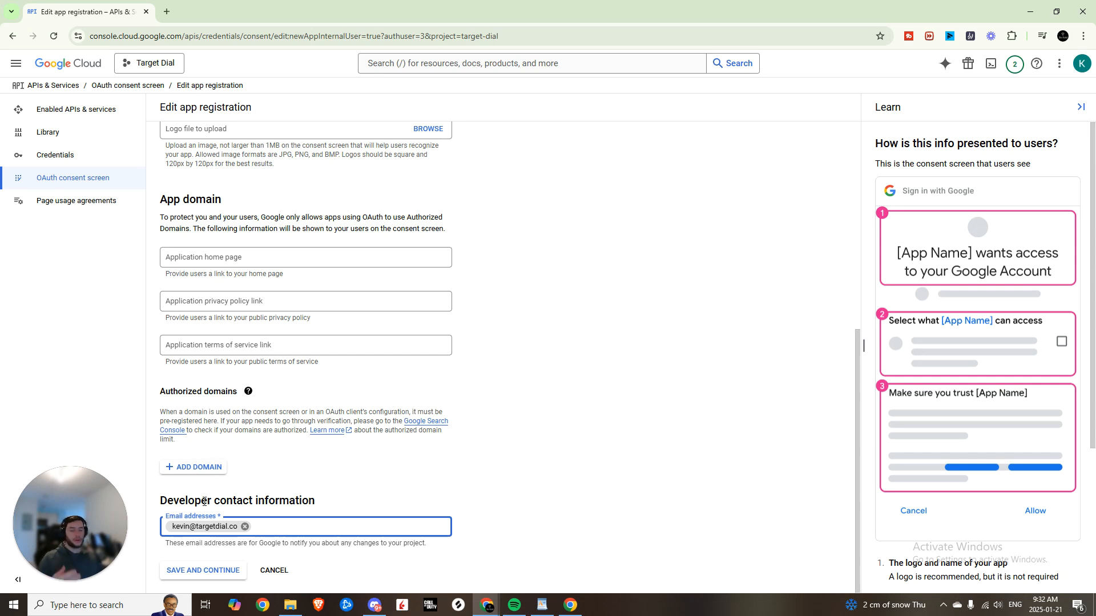
- Add n8n.cloud as an authorized domain
click(191, 466)
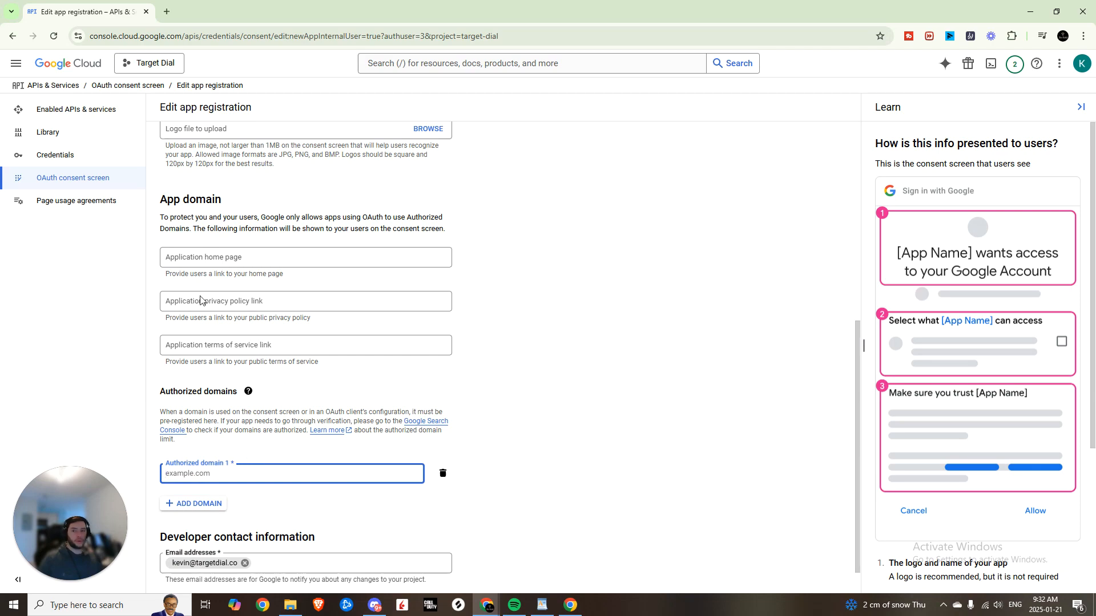
click(167, 11)
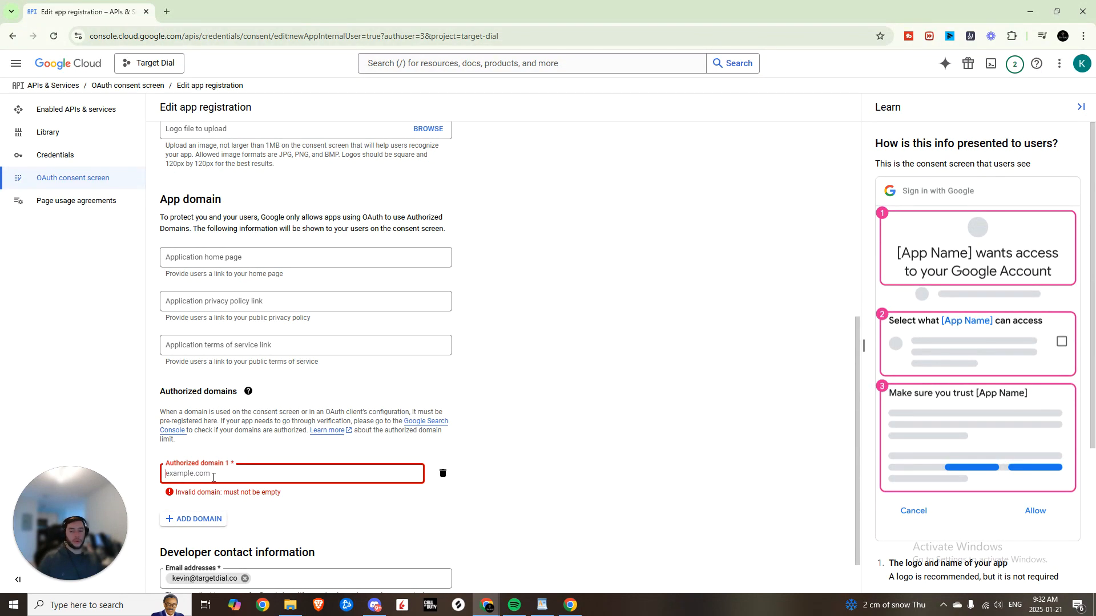
text(n8n.cloud)
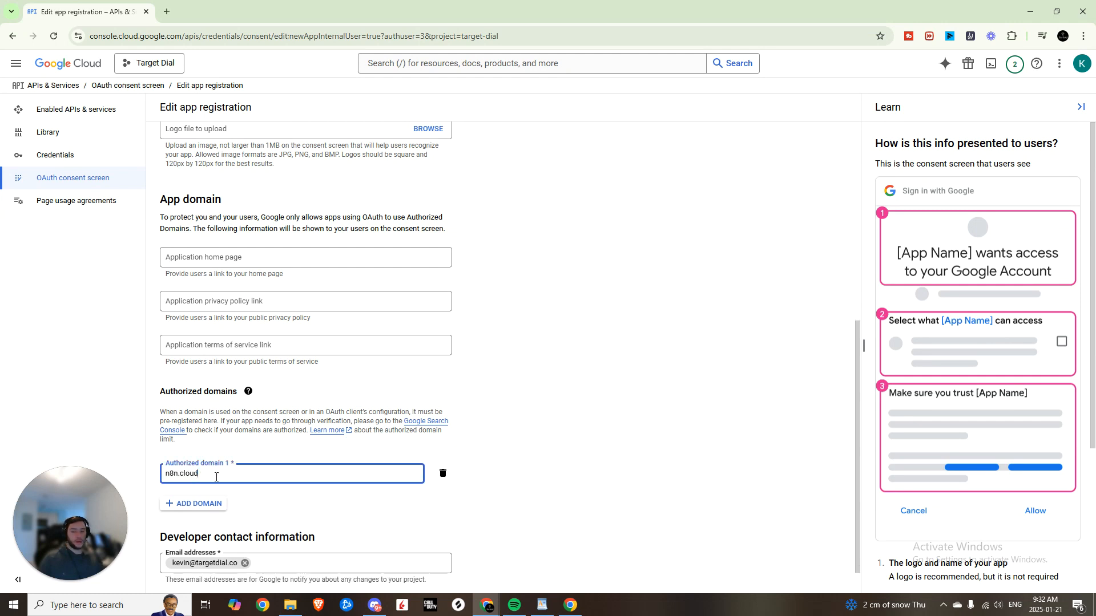
click(553, 493)
- Save and continue through Scopes and Summary, then return to the consent screen dashboard
scroll(400, 465, down, 1)
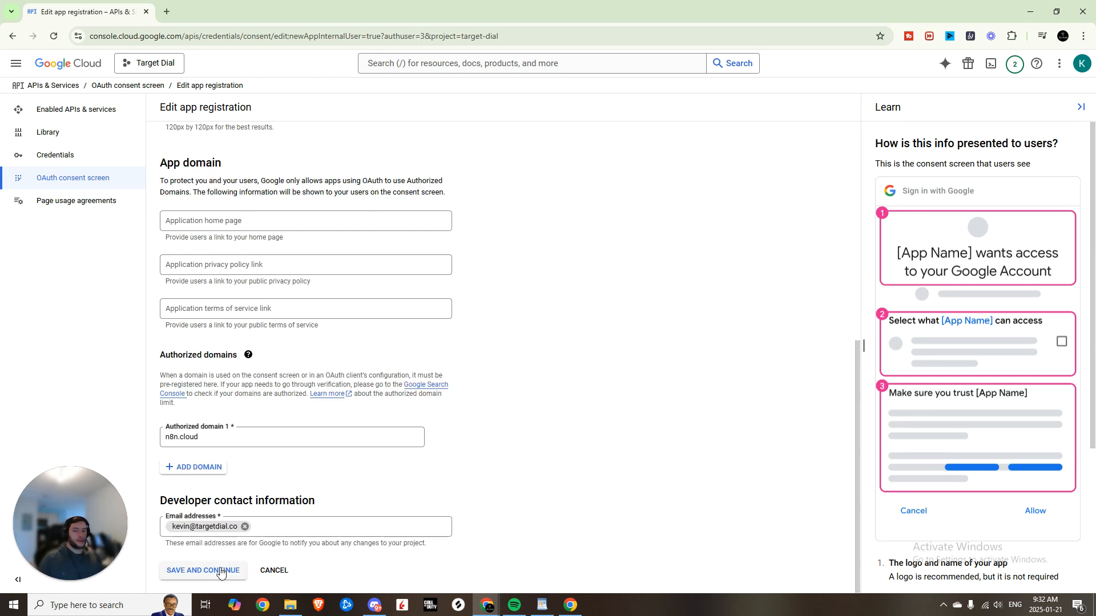
click(222, 573)
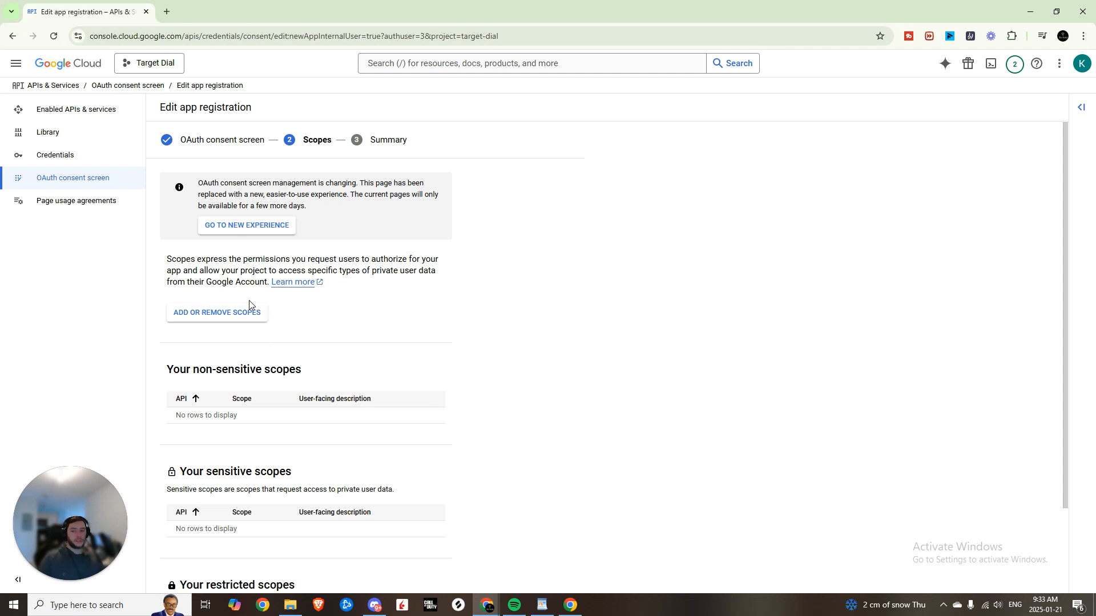
scroll(252, 311, down, 2)
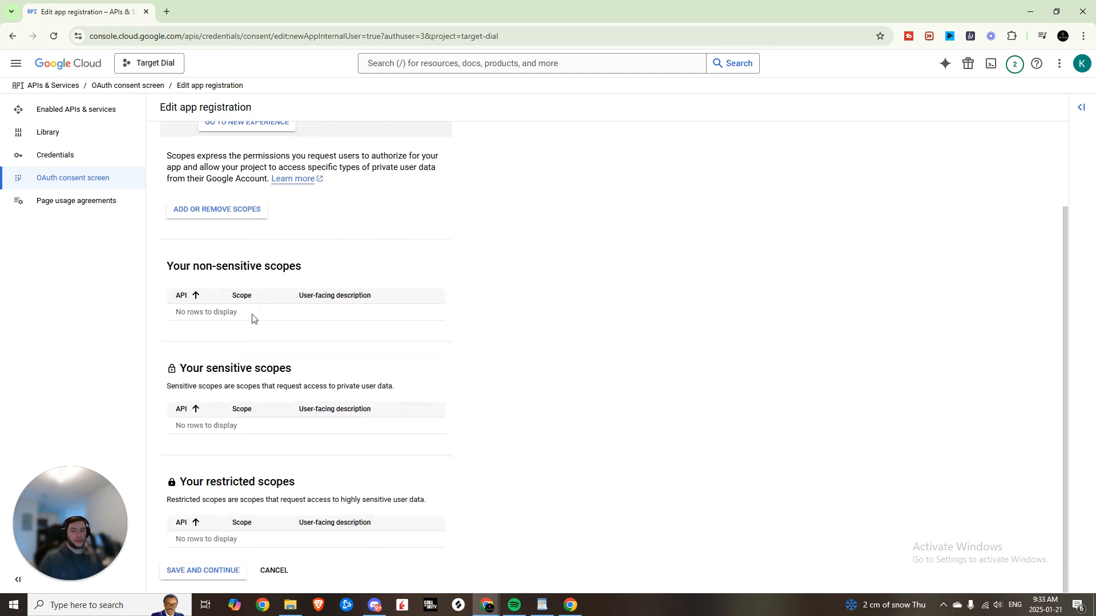
click(221, 570)
scroll(275, 384, down, 3)
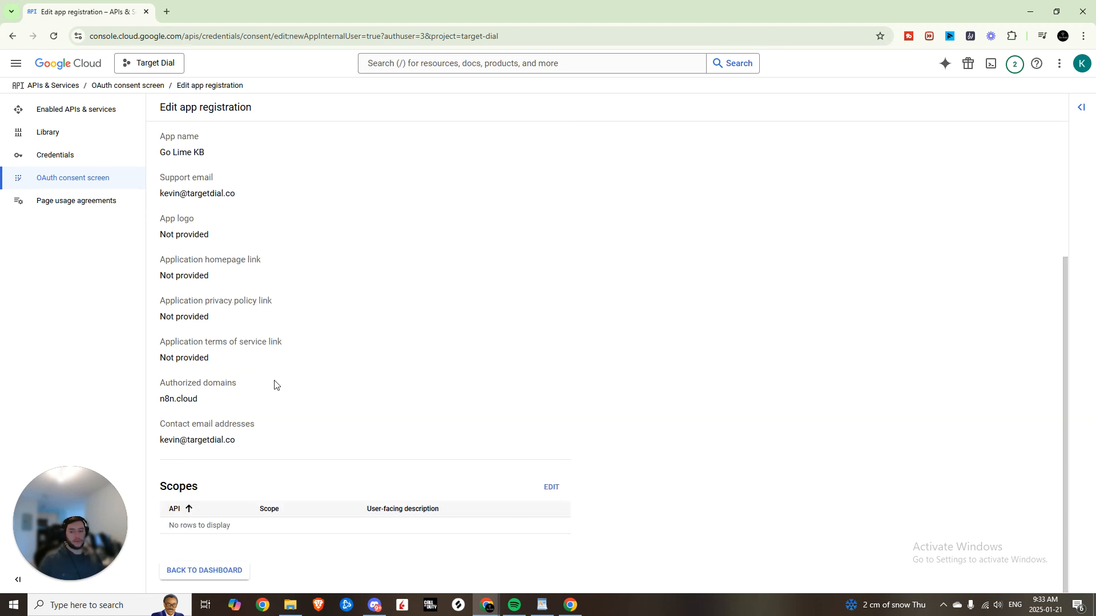
scroll(277, 281, up, 3)
scroll(291, 255, down, 3)
scroll(291, 256, up, 3)
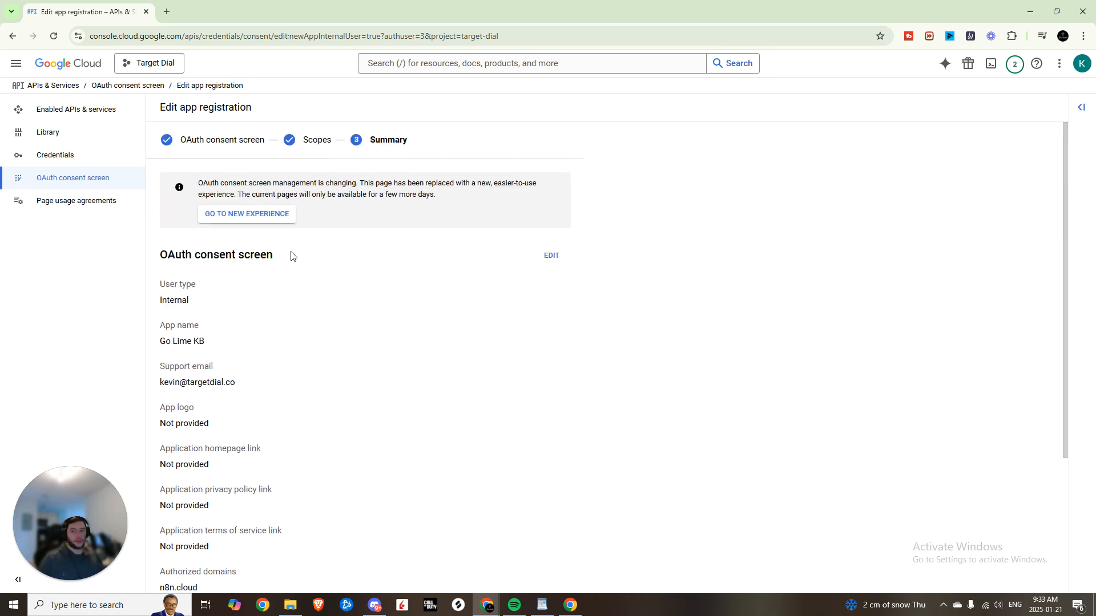
scroll(319, 325, down, 3)
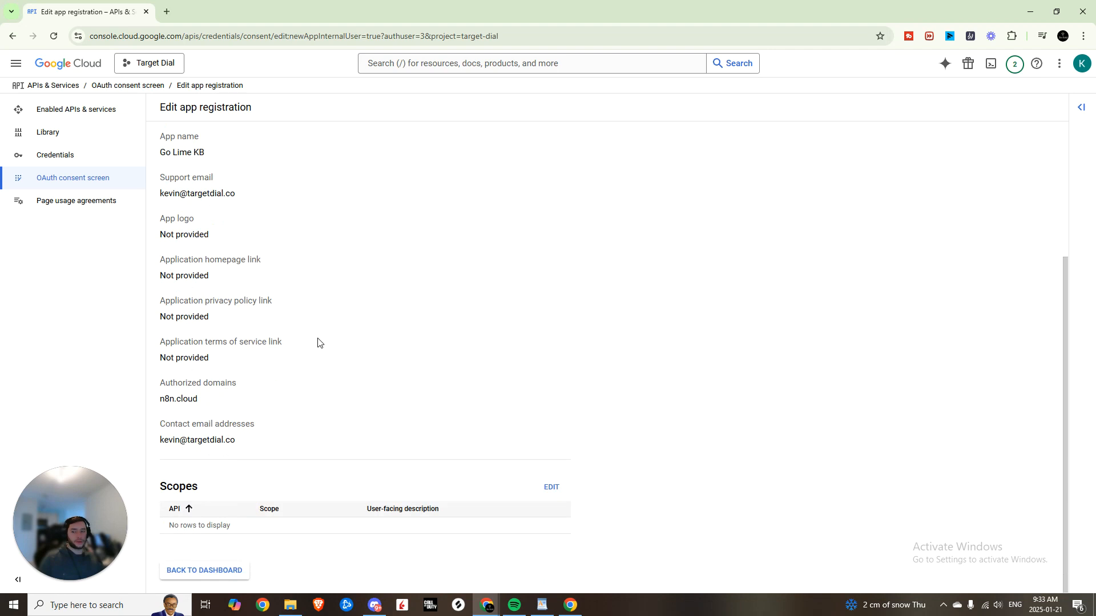
click(230, 571)
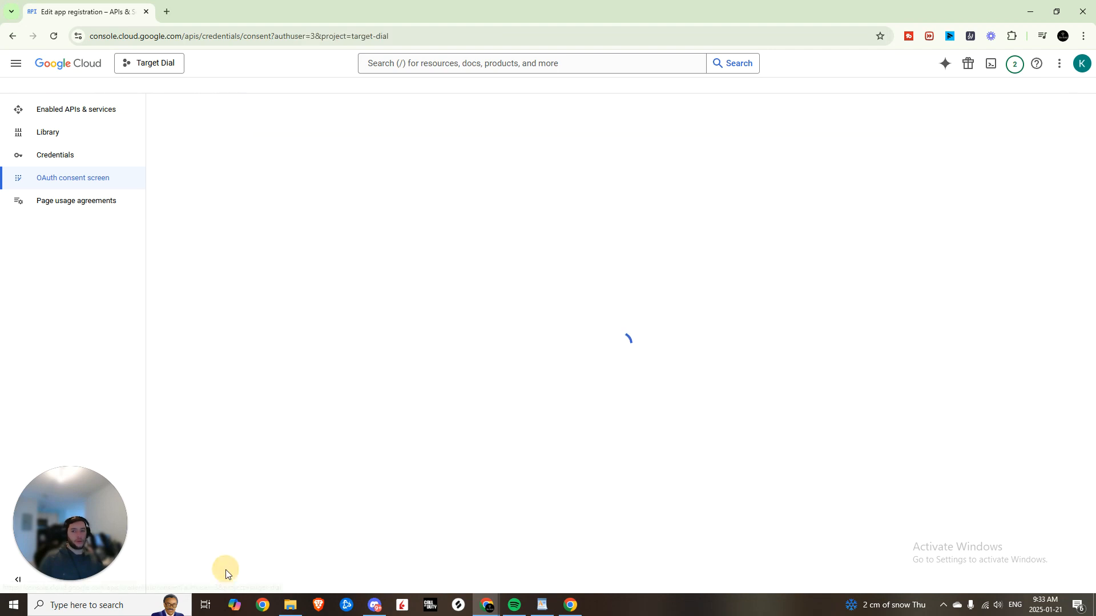
- Start a Web application OAuth client ID named 'Google Drive - Target Dial'
click(57, 164)
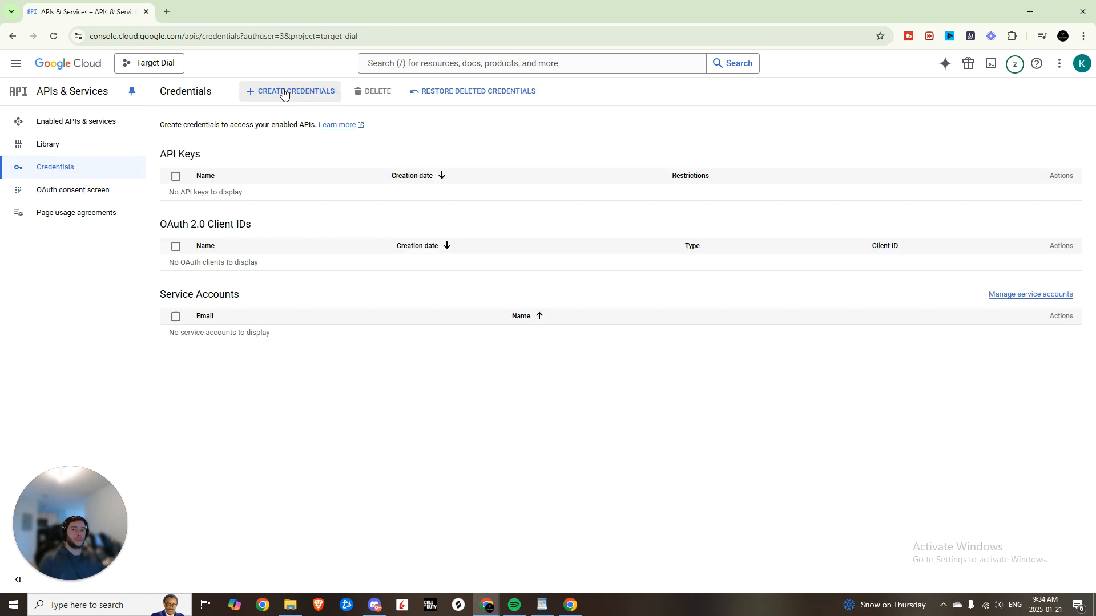
click(284, 93)
click(278, 146)
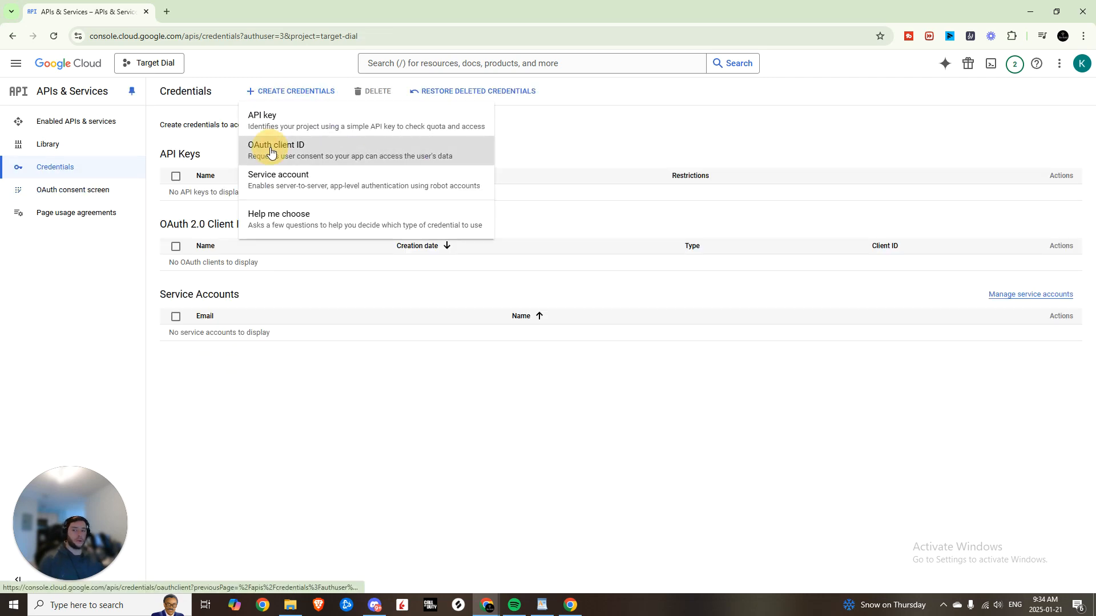
click(264, 192)
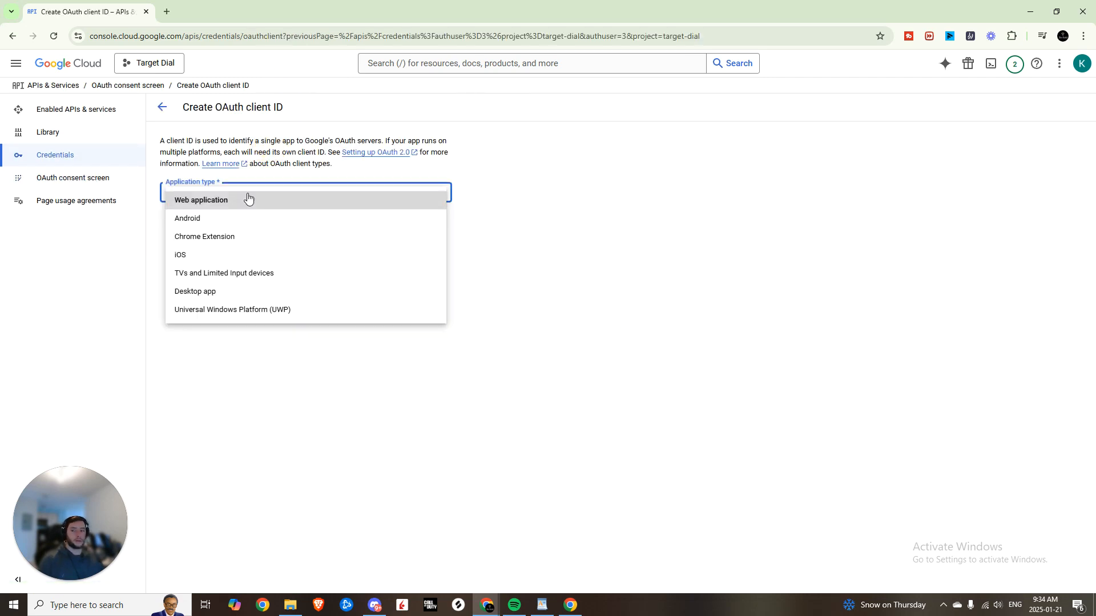
click(216, 207)
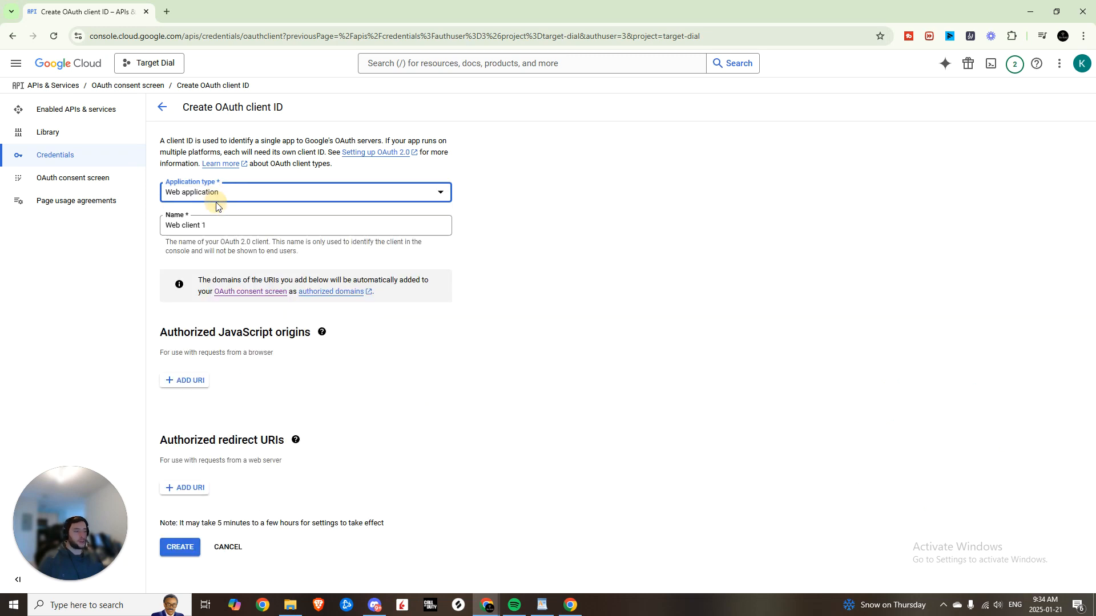
drag(206, 226, 150, 227)
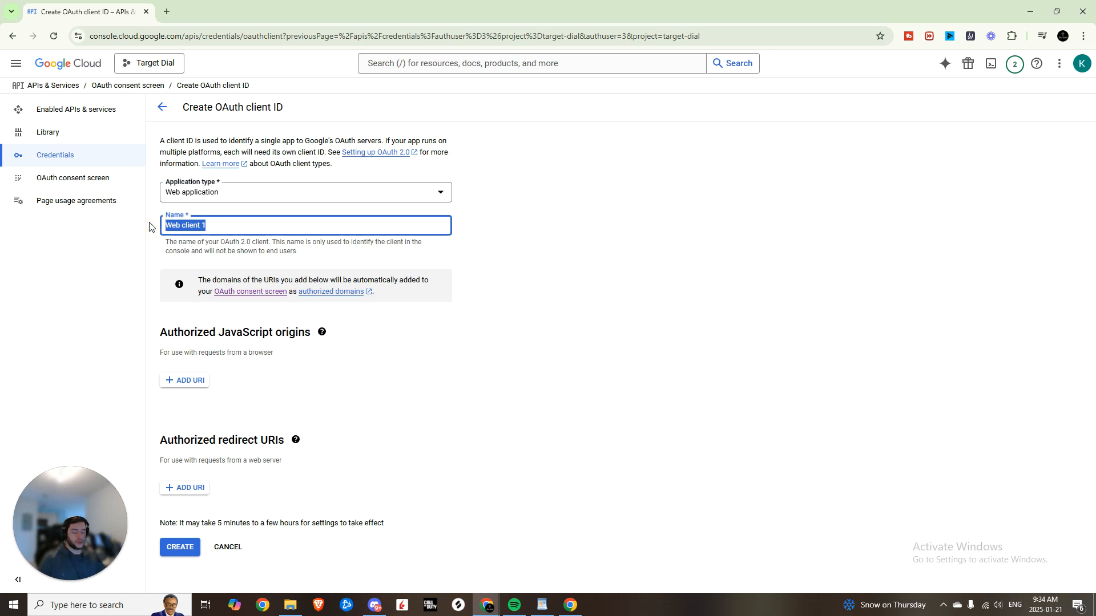
key(BackSpace)
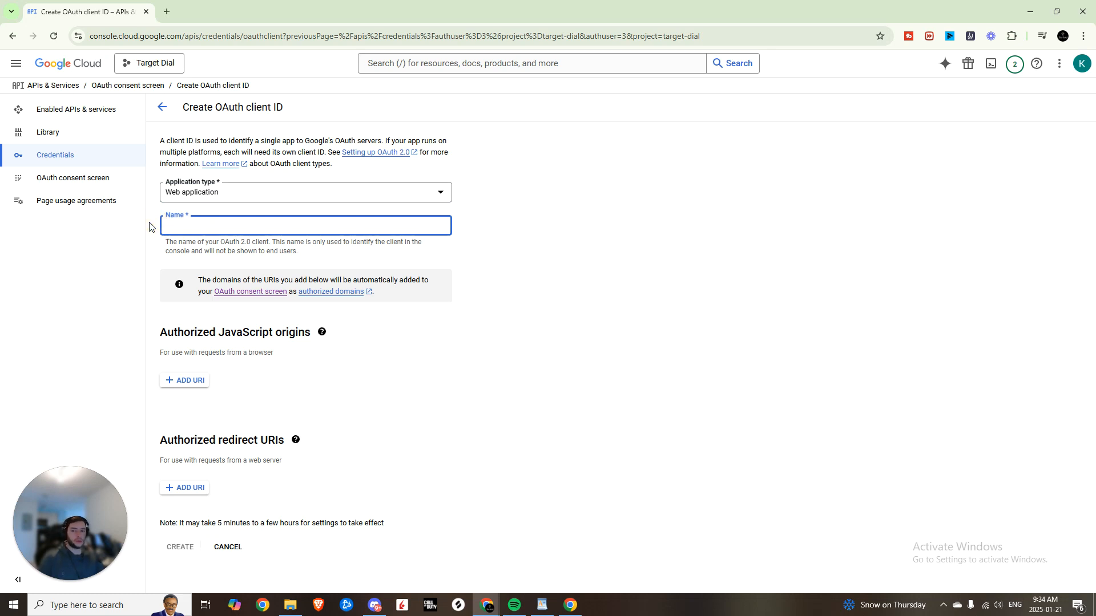
text(Google Drive - Target Dial)
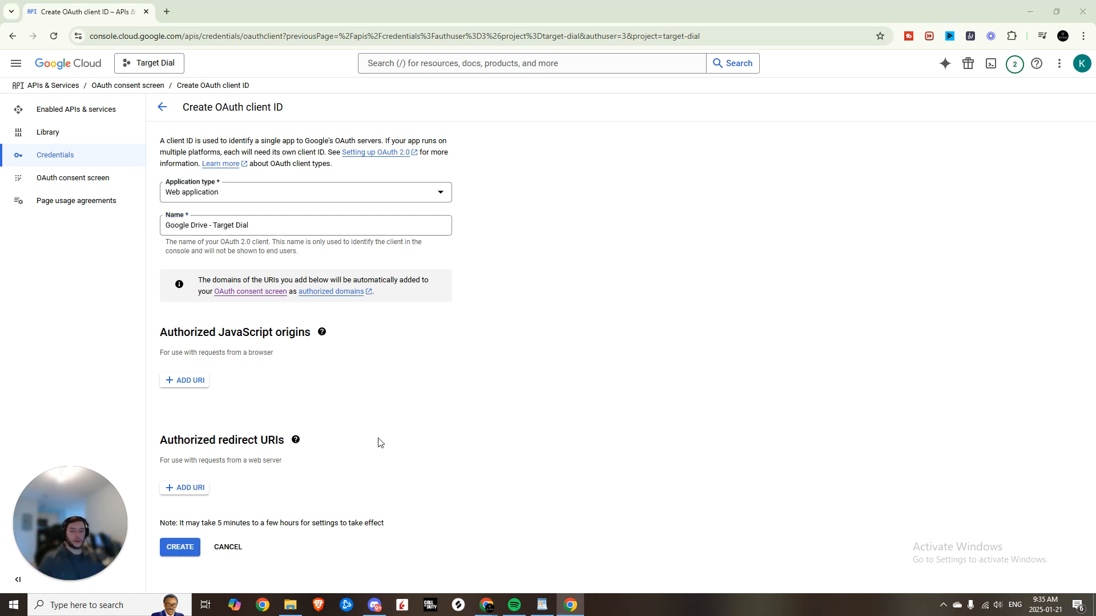
- Add n8n's OAuth callback URL as the redirect URI and create the client
click(181, 488)
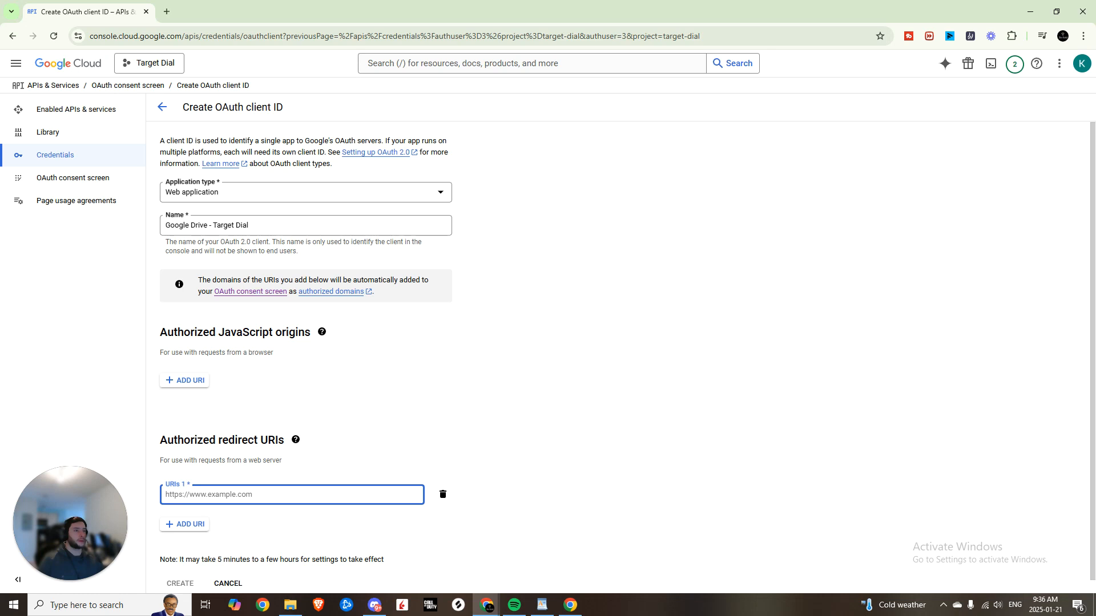
drag(1095, 35, 303, 0)
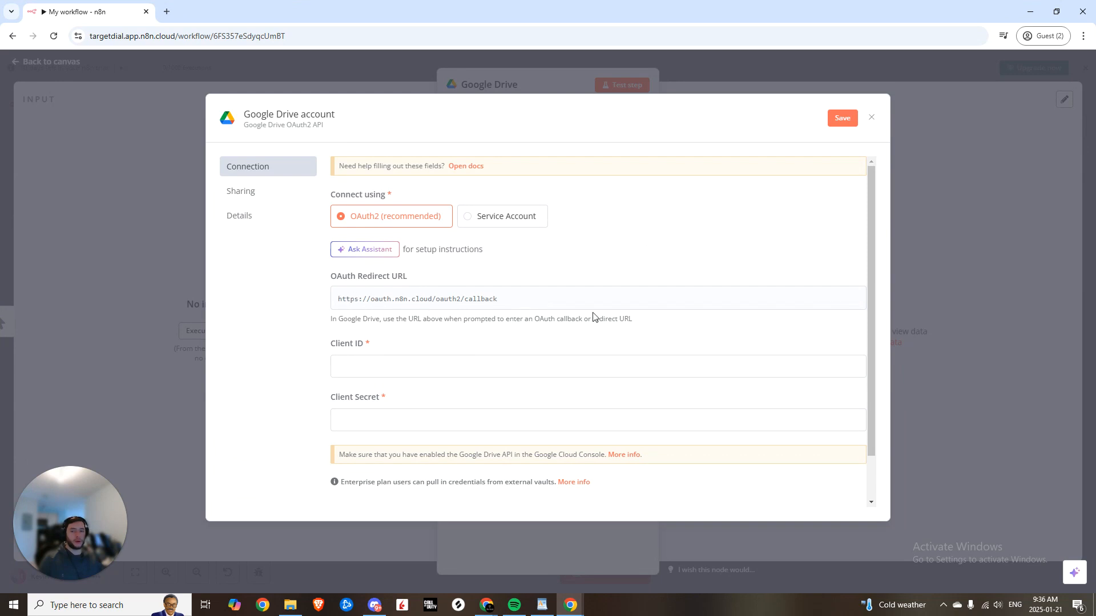
click(844, 301)
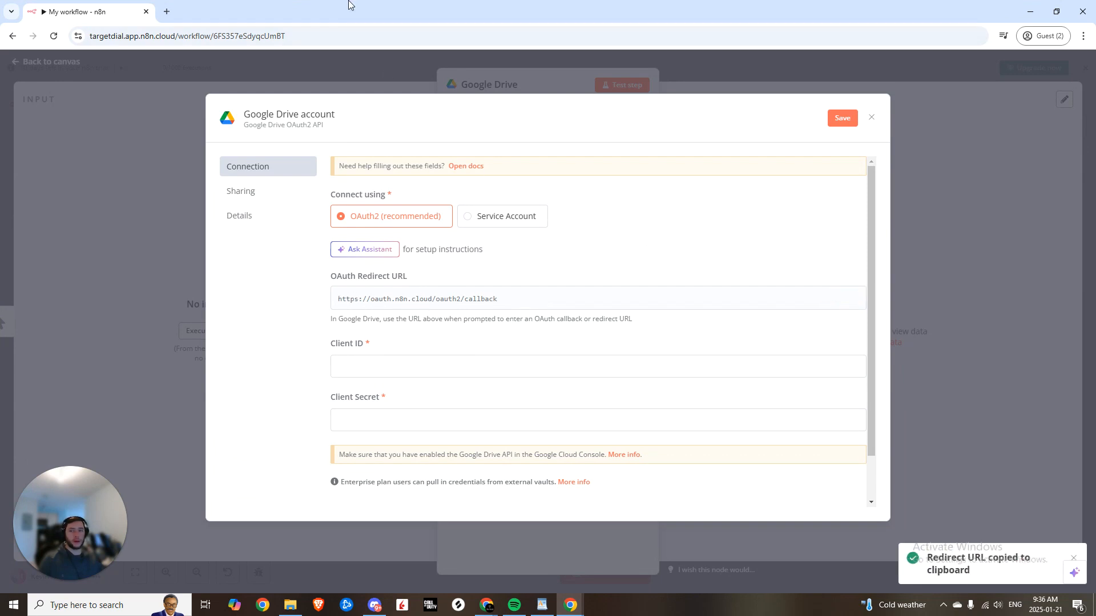
key(alt+Tab)
click(206, 488)
key(ctrl+v)
scroll(249, 488, down, 1)
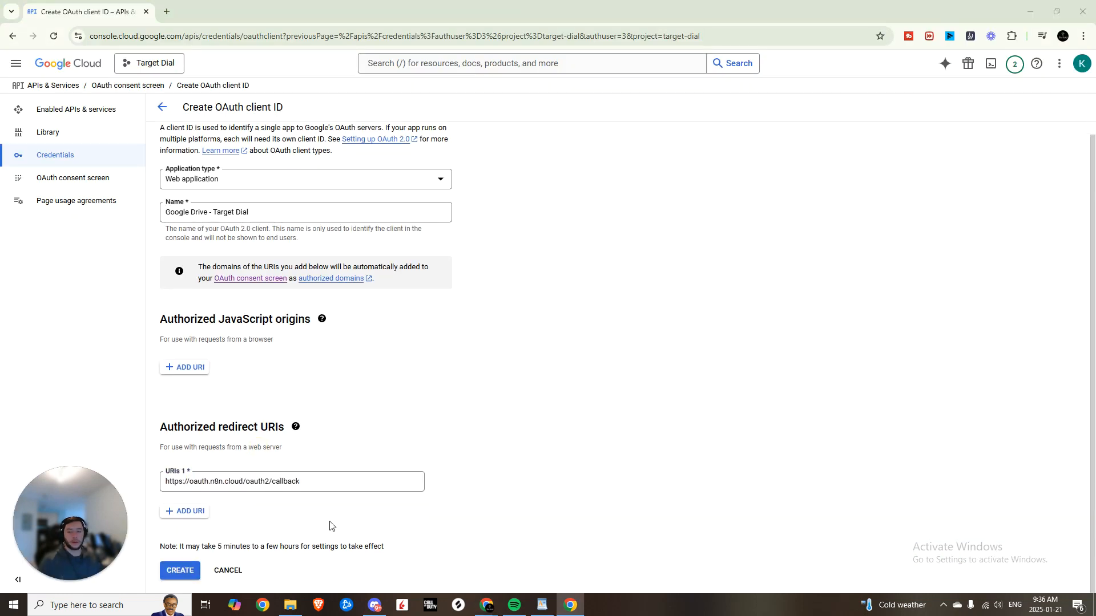
click(185, 575)
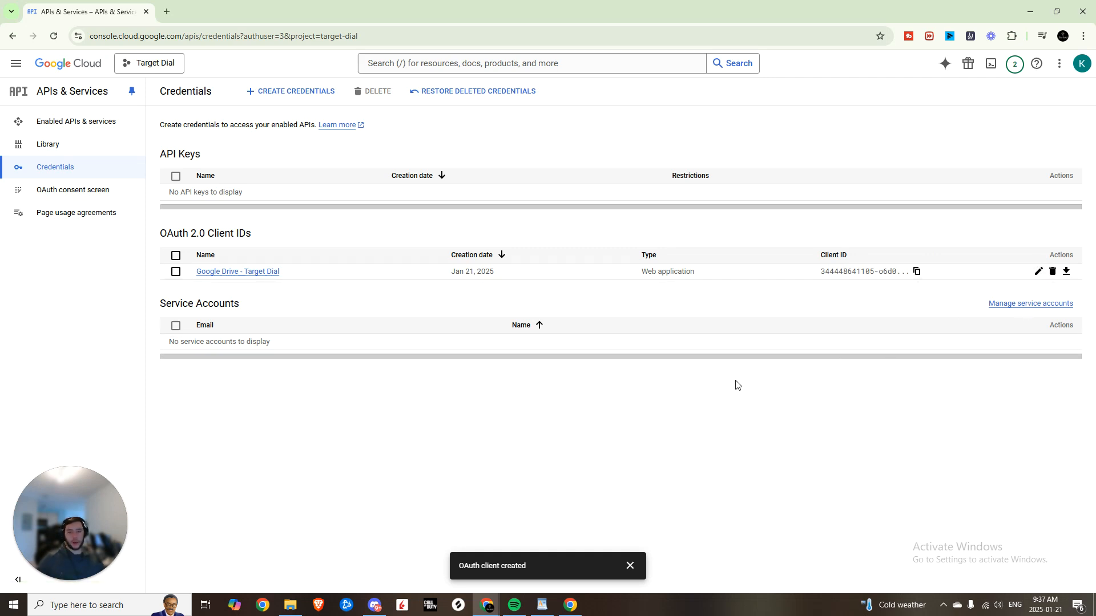
- Finish connecting the Google Drive account credential in n8n and check the Resource list stays File
key(alt+Tab)
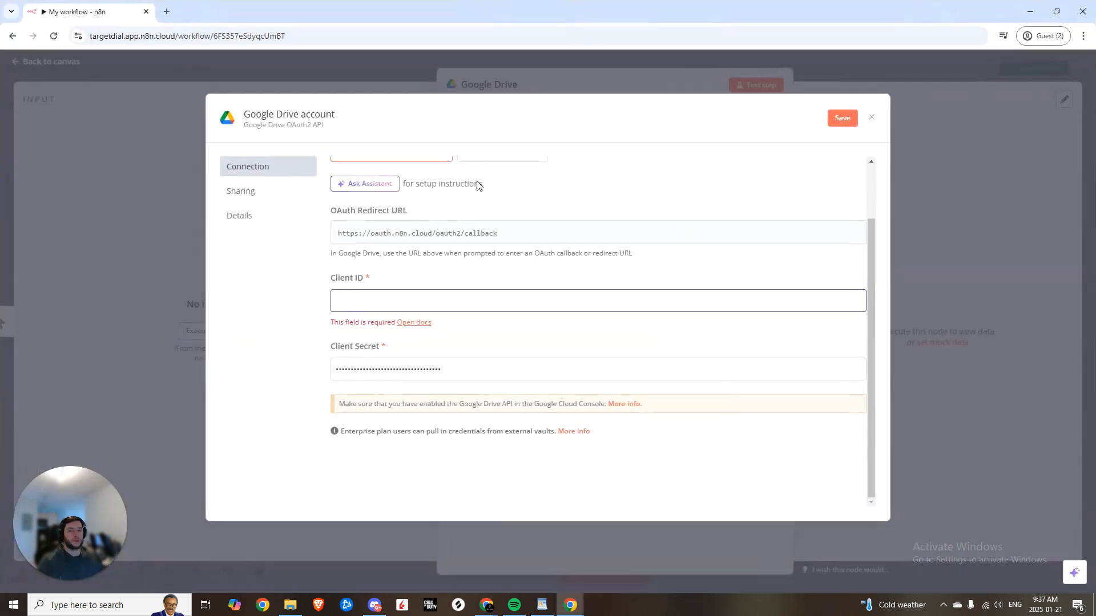
scroll(366, 309, up, 2)
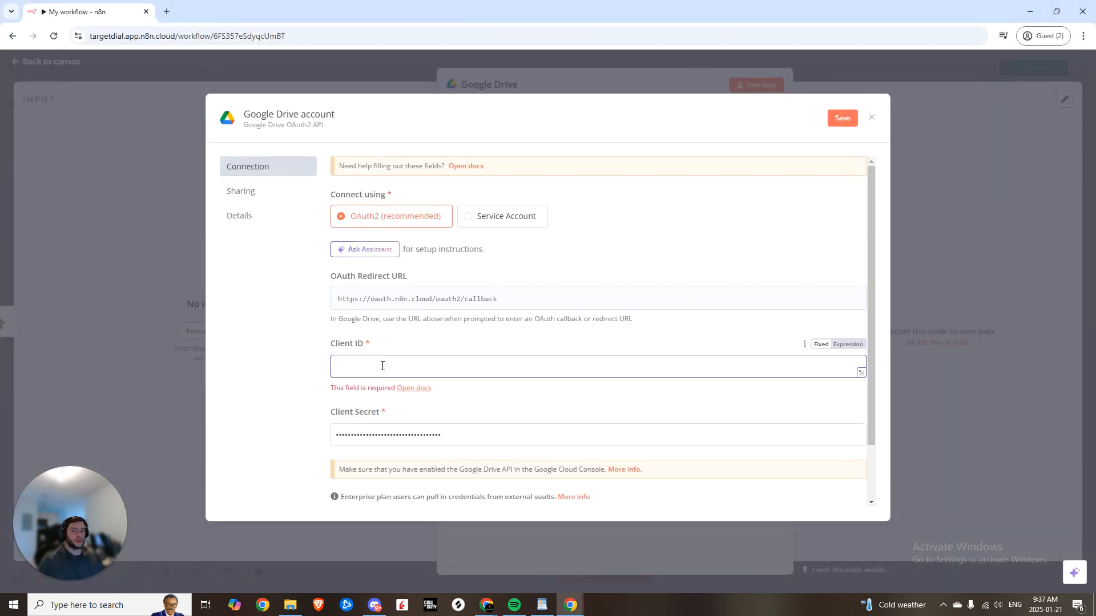
scroll(399, 343, down, 2)
scroll(384, 328, up, 2)
scroll(416, 349, down, 1)
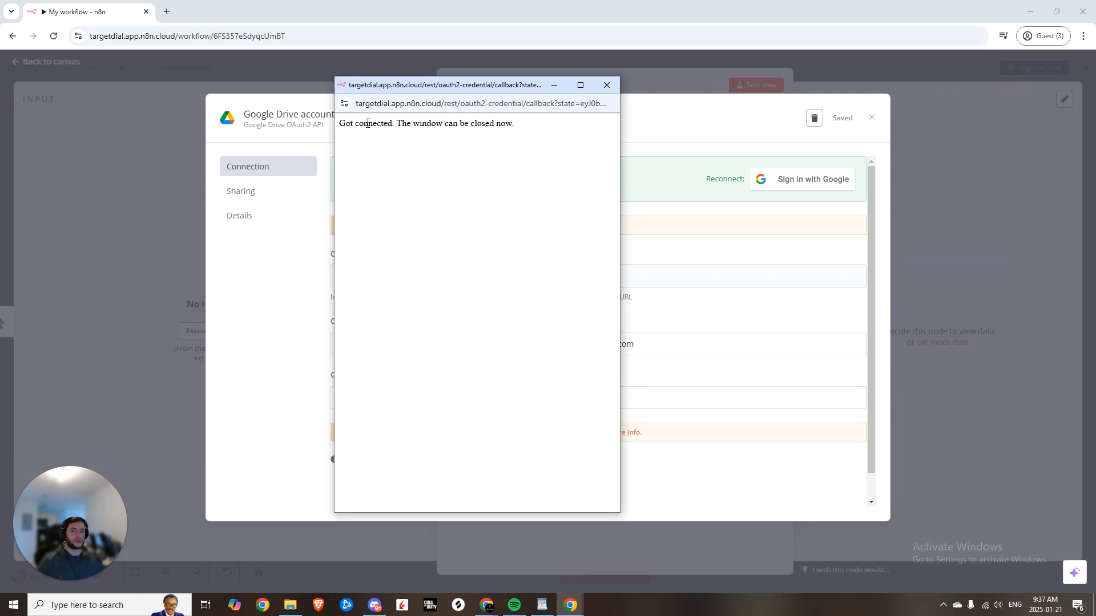
click(606, 86)
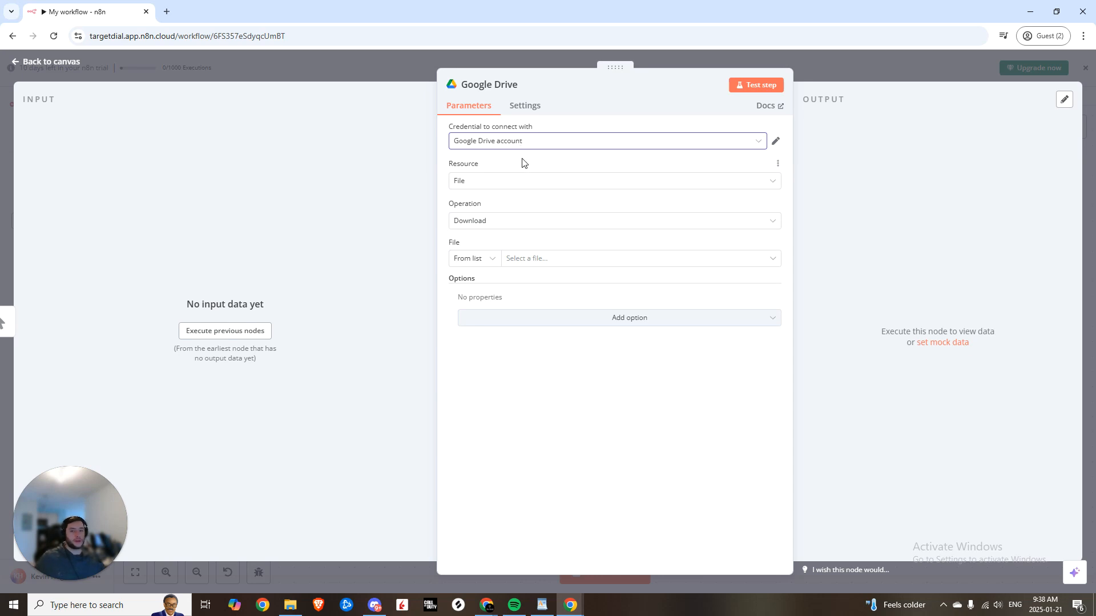
click(532, 182)
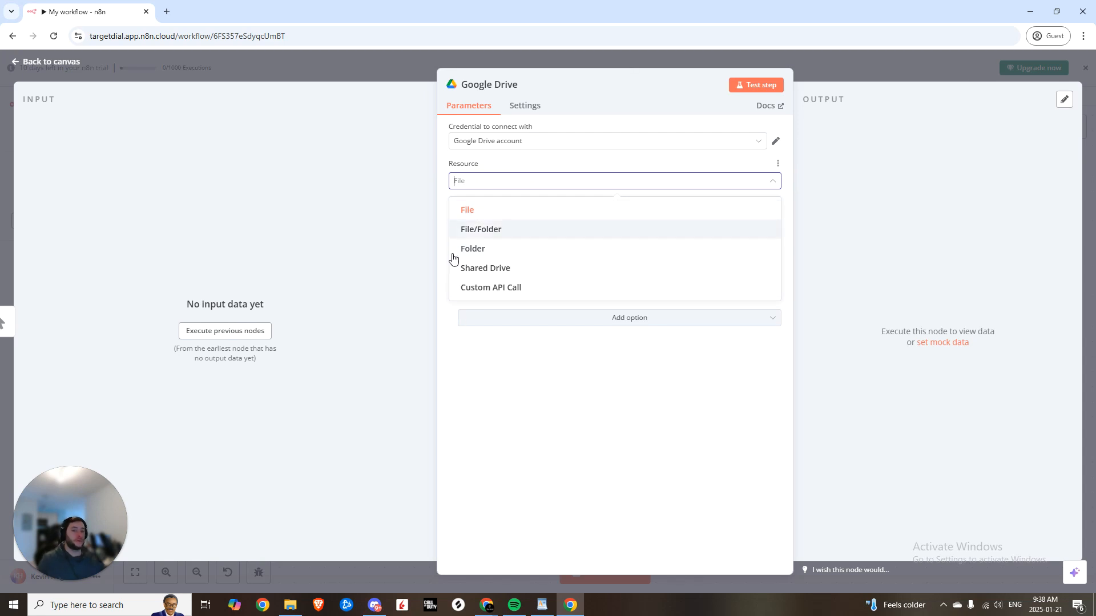
- Keep File as resource and select Go Lime KB (2).docx as the file to download
click(477, 164)
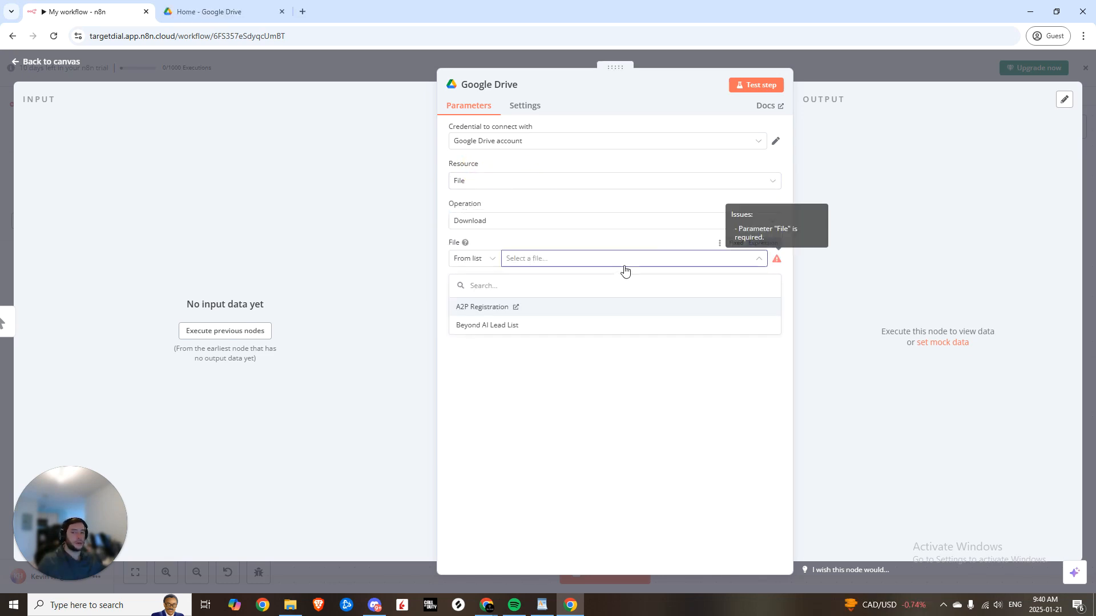
click(581, 308)
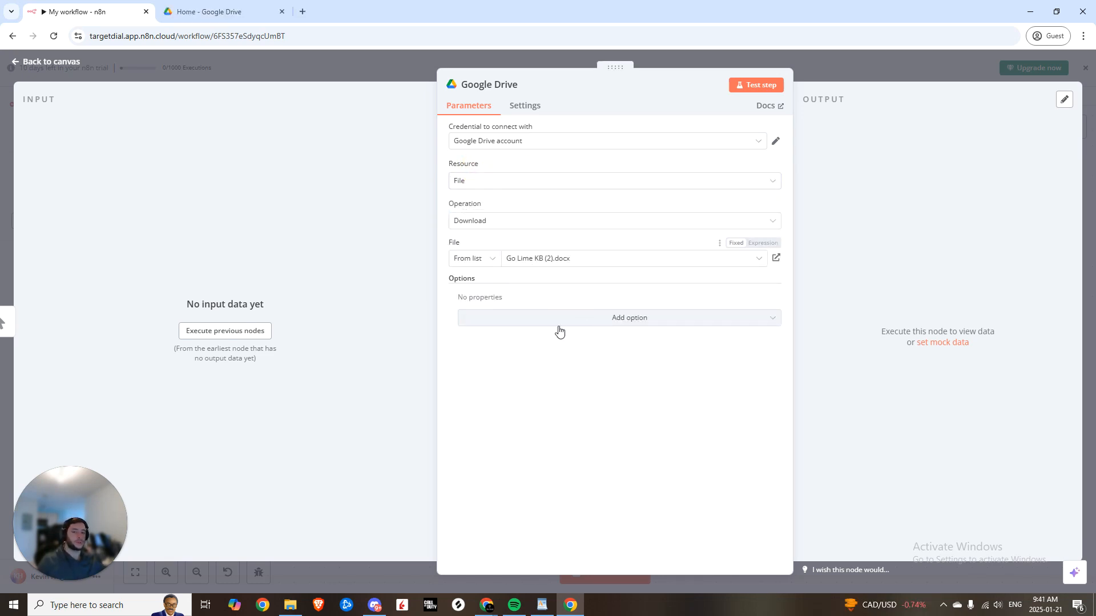
click(570, 324)
click(570, 325)
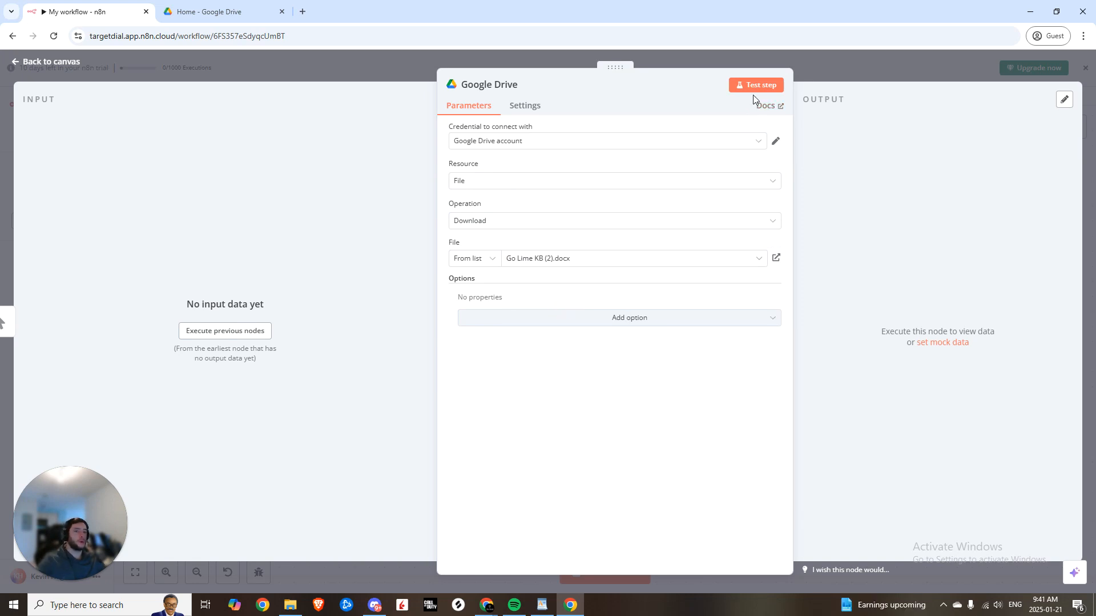
- Test the download step and inspect its 21.4 kB file output in Binary and JSON views
click(750, 86)
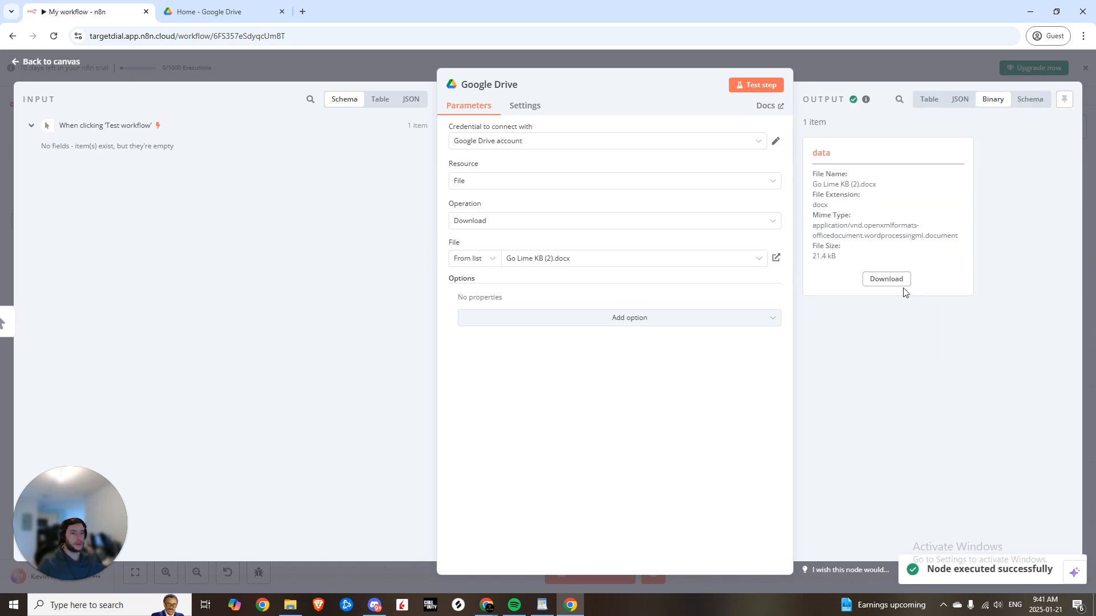
drag(843, 252, 778, 140)
click(960, 99)
click(820, 149)
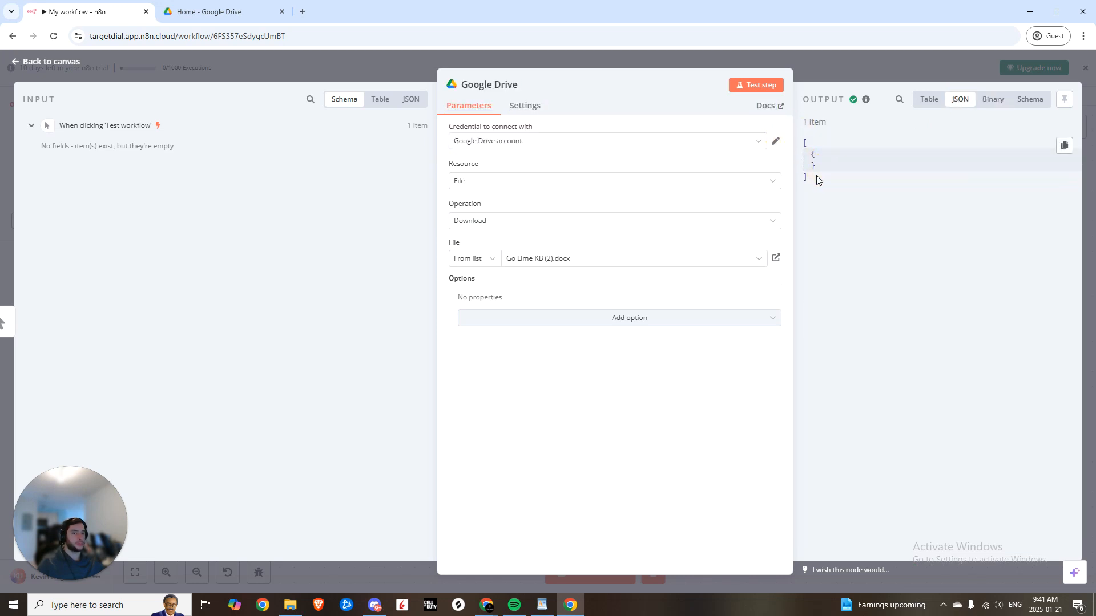
mouse_move(816, 176)
mouse_down()
mouse_move(800, 152)
mouse_move(809, 161)
mouse_up()
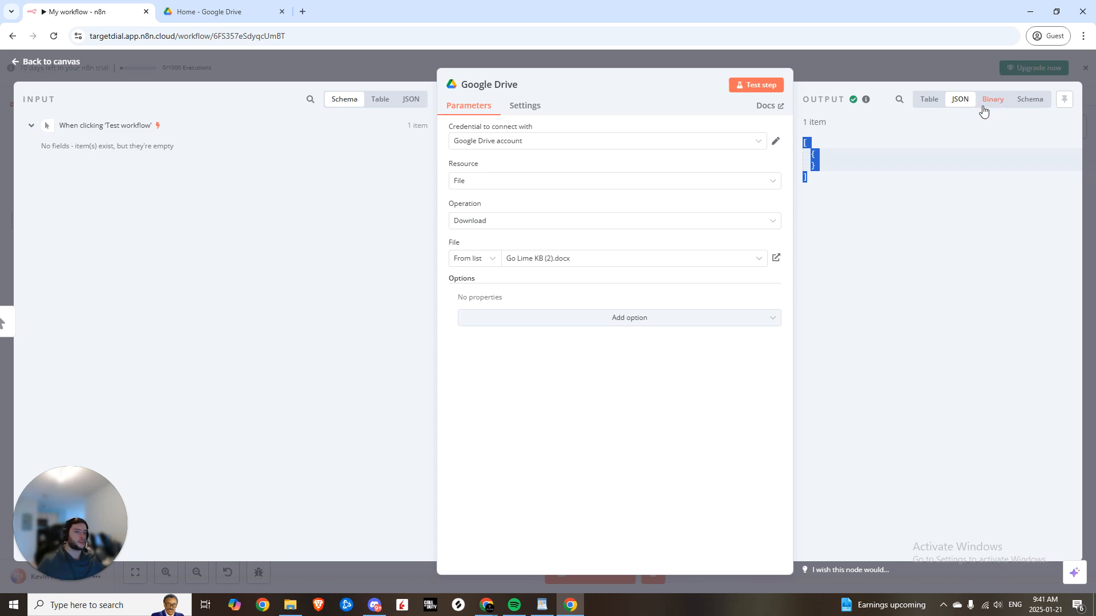
- Add a Pinecone Vector Store 'Add documents to vector store' node after Google Drive
click(920, 68)
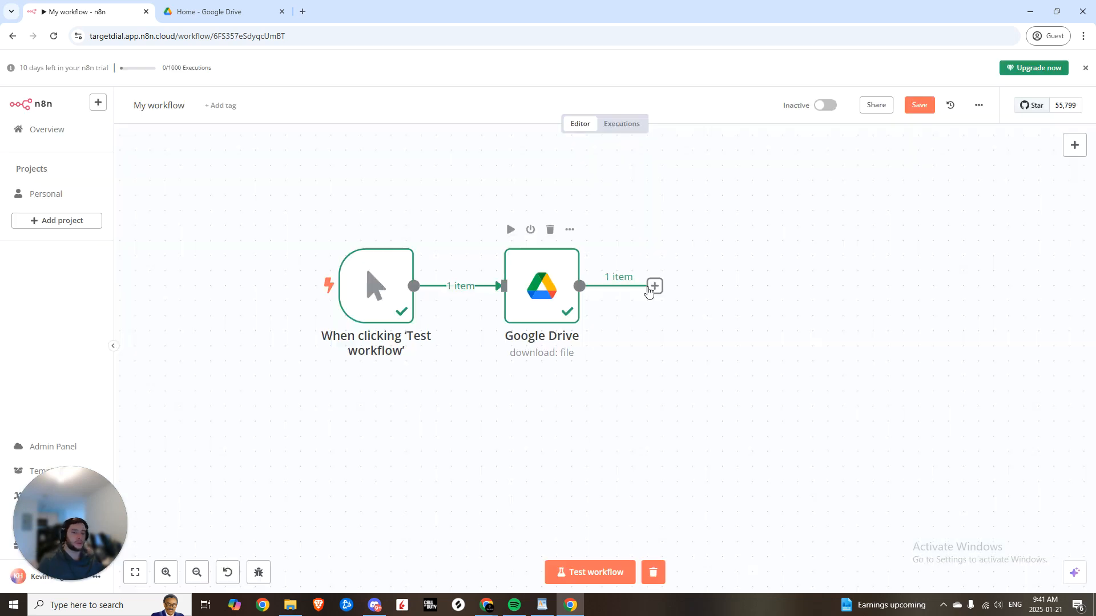
click(654, 286)
text(pinecon)
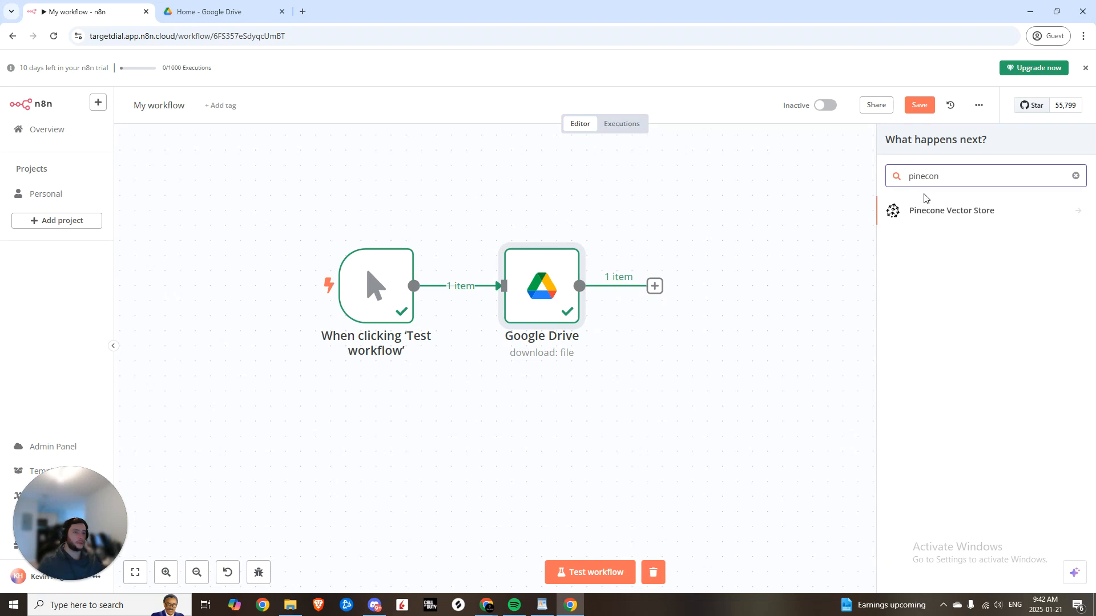
click(937, 213)
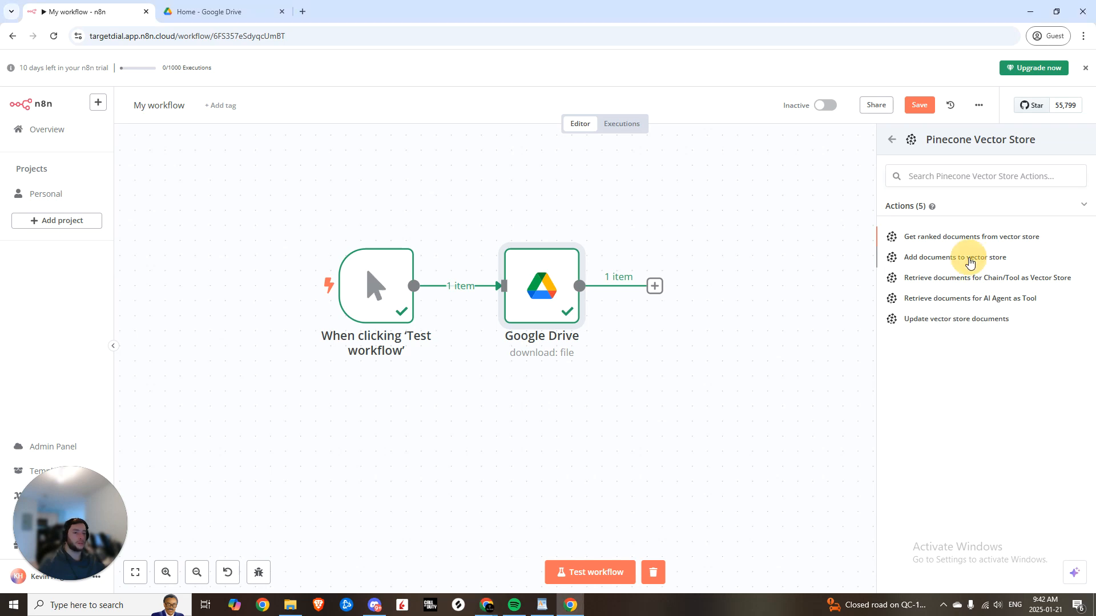
click(968, 260)
- Start a new Pinecone credential and open Pinecone's website in a new browser tab
click(557, 141)
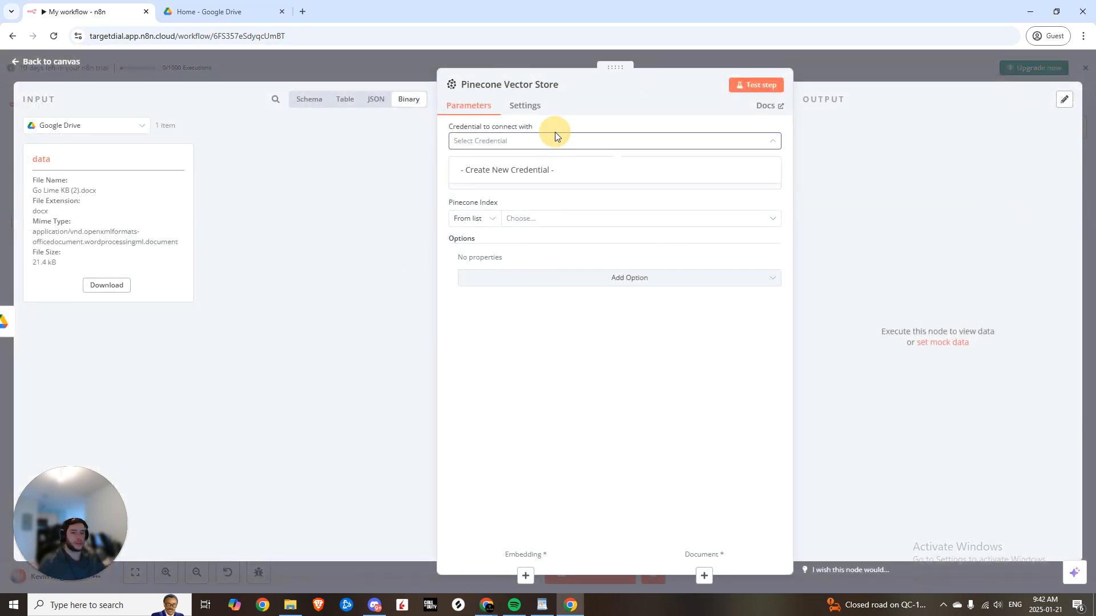
click(479, 172)
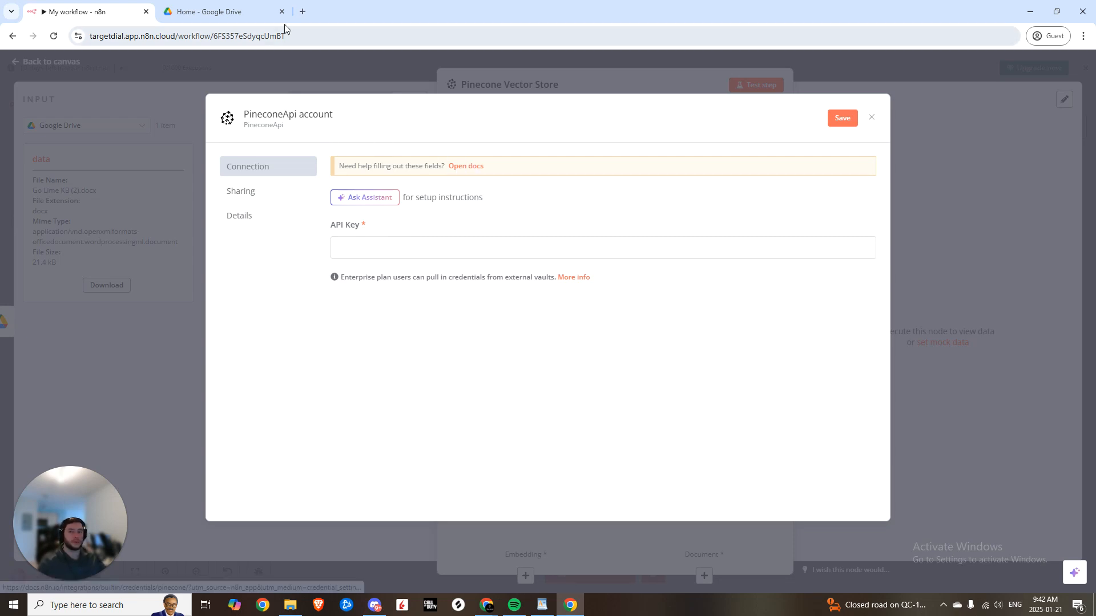
click(302, 11)
text(p)
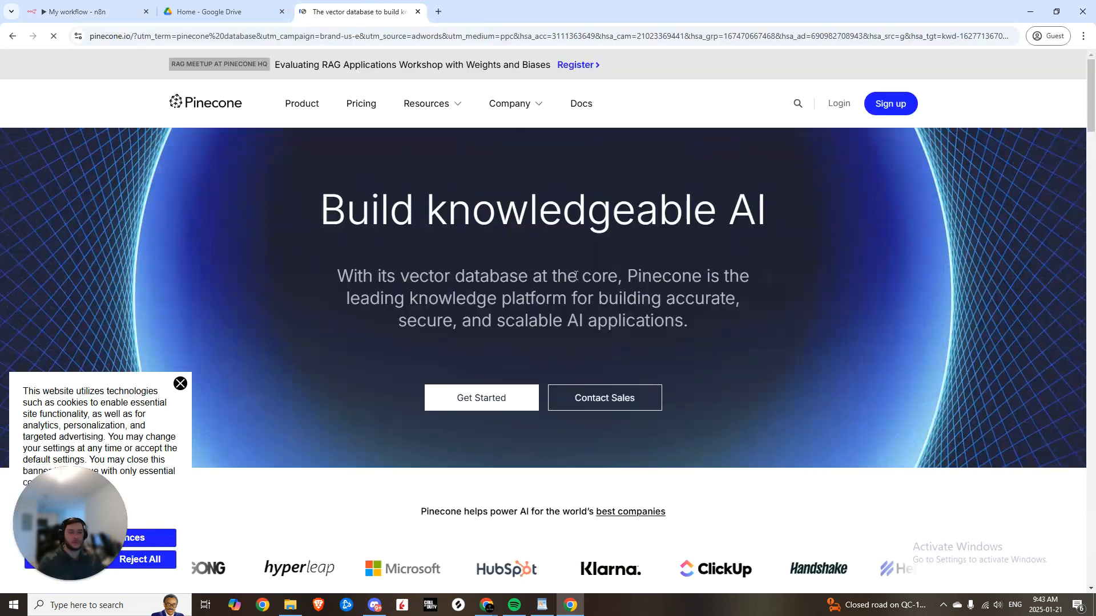
- Create a new Pinecone API key named 'chatbot'
click(894, 103)
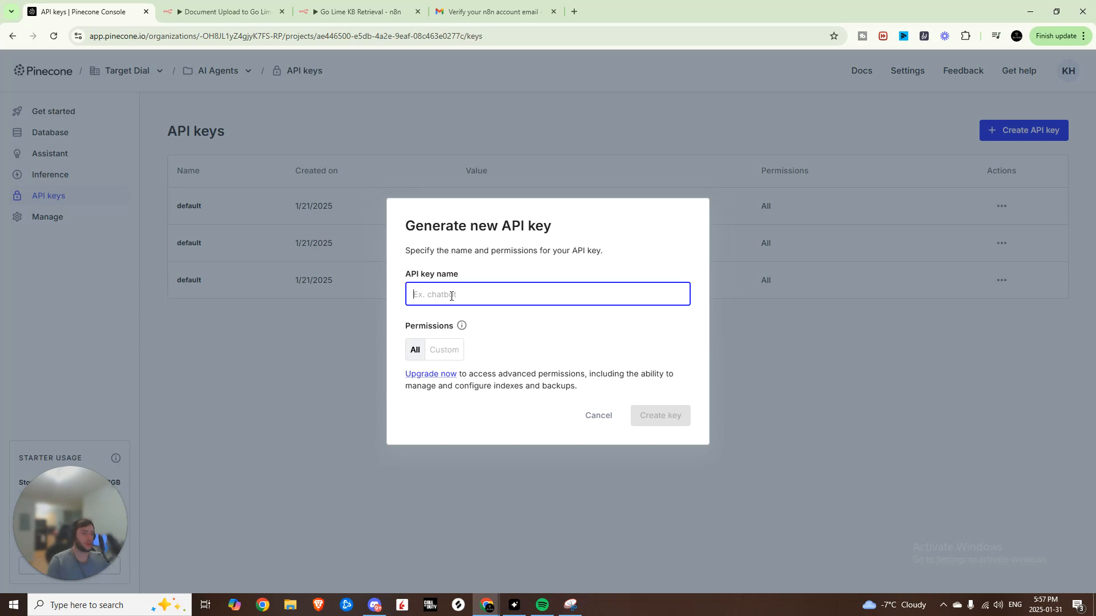
click(451, 295)
text(chatbot)
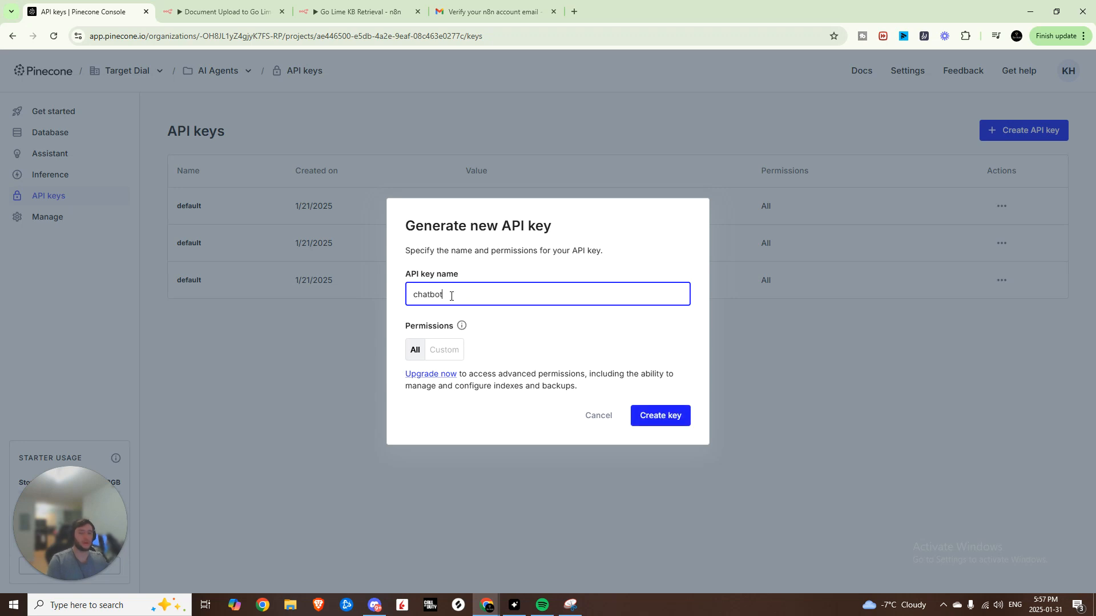
click(635, 414)
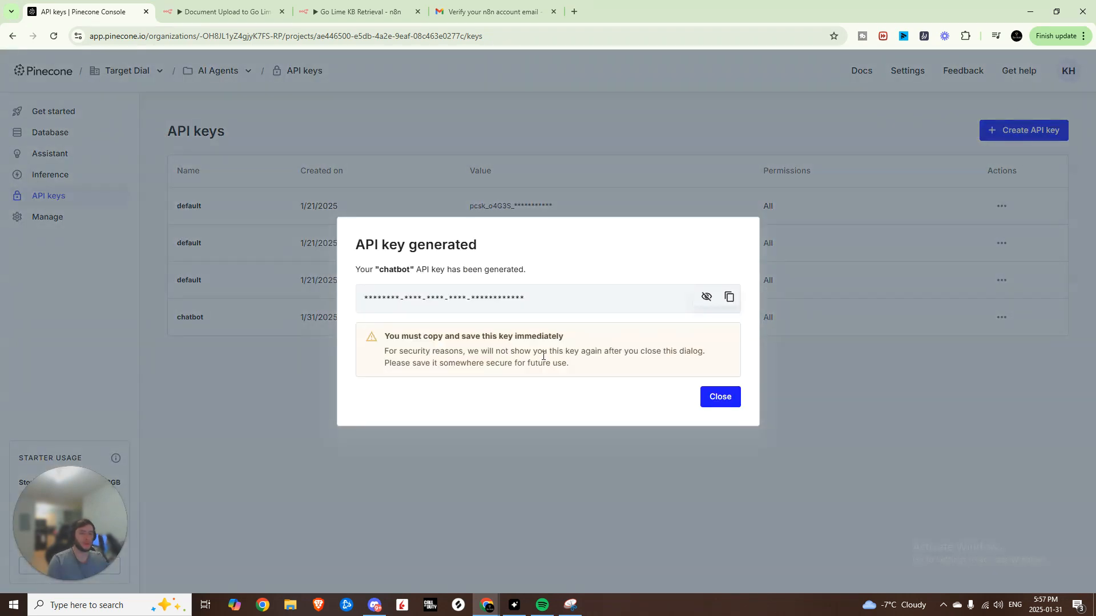
- Copy the generated API key, close the key dialog, and return to n8n
drag(370, 297, 567, 286)
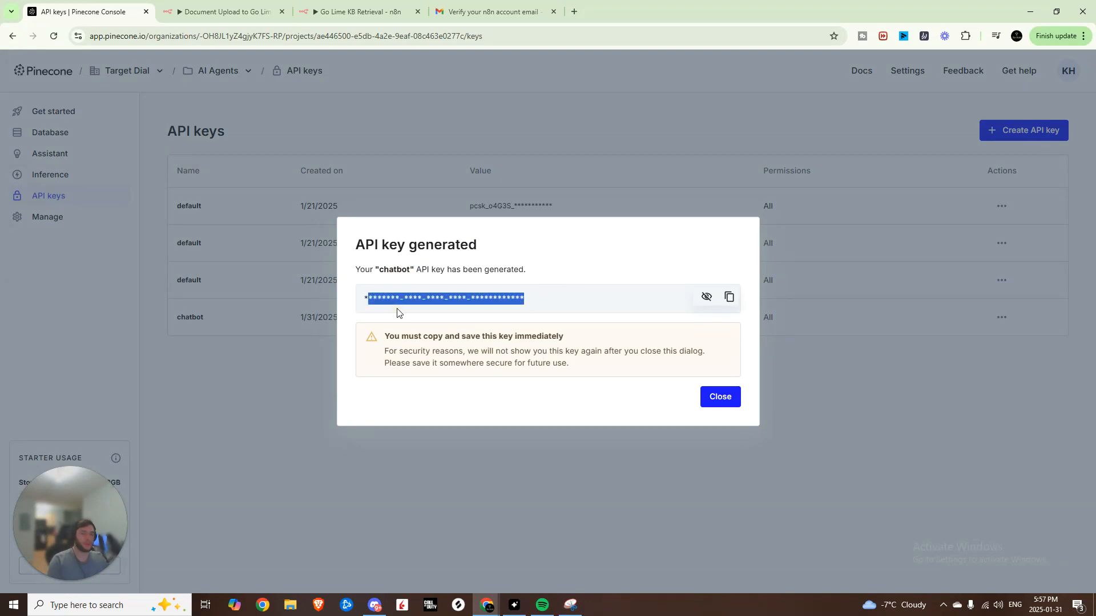
click(729, 296)
click(720, 397)
key(ctrl+Tab)
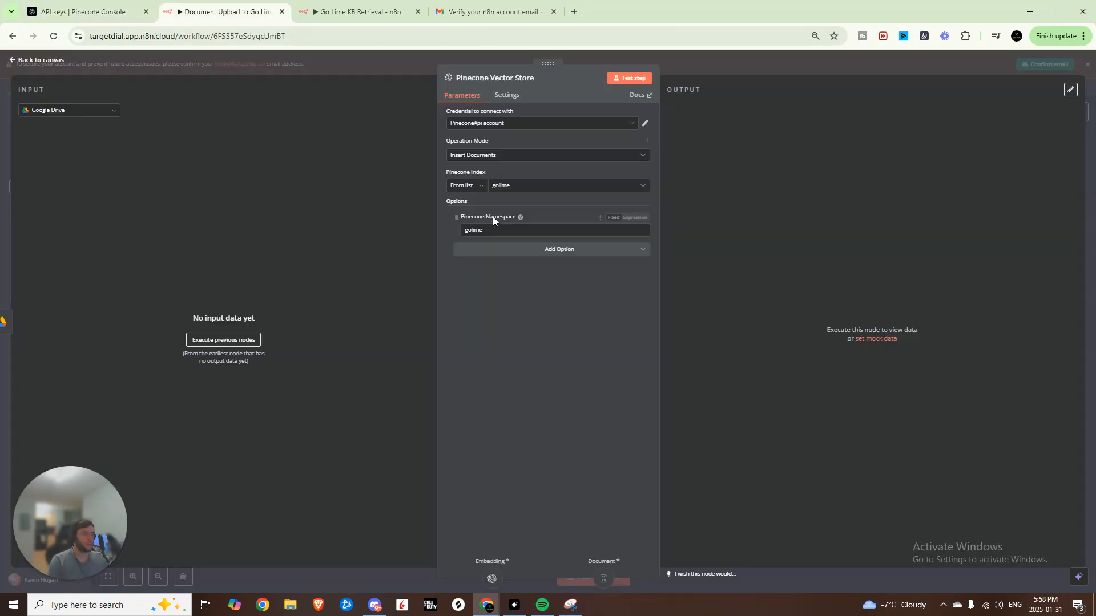
- Save a new Pinecone API credential using the copied key
click(512, 129)
click(479, 167)
click(456, 263)
key(ctrl+v)
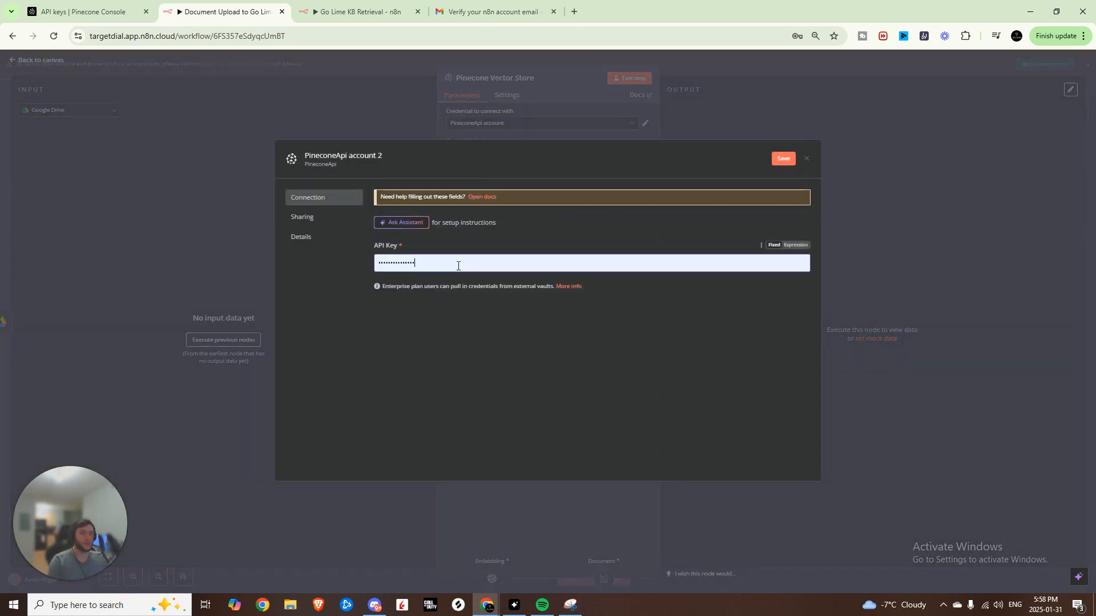
click(457, 266)
key(ctrl+v)
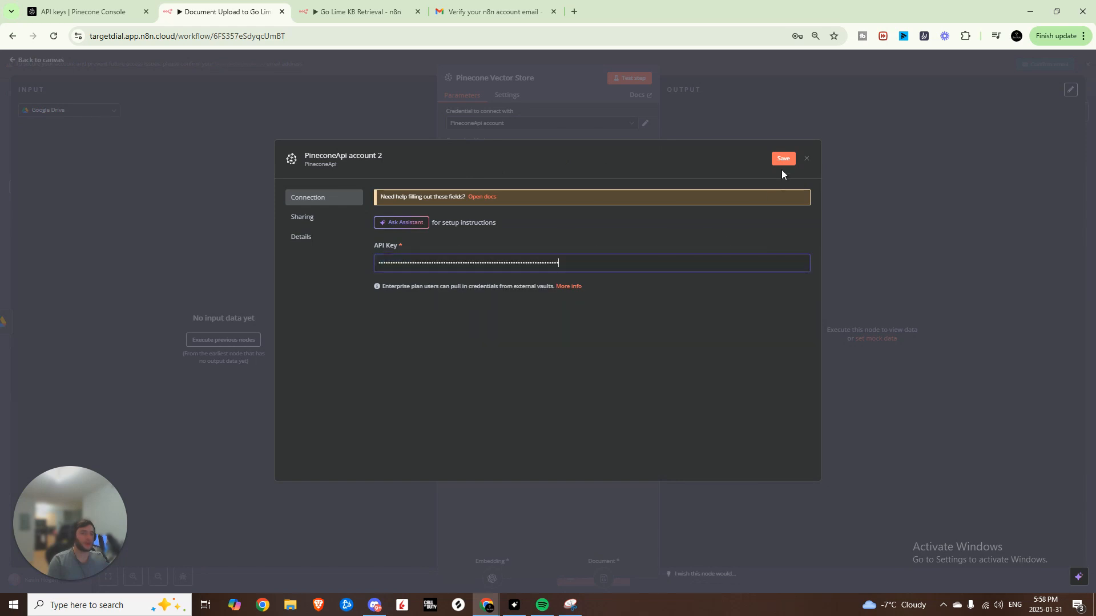
click(805, 163)
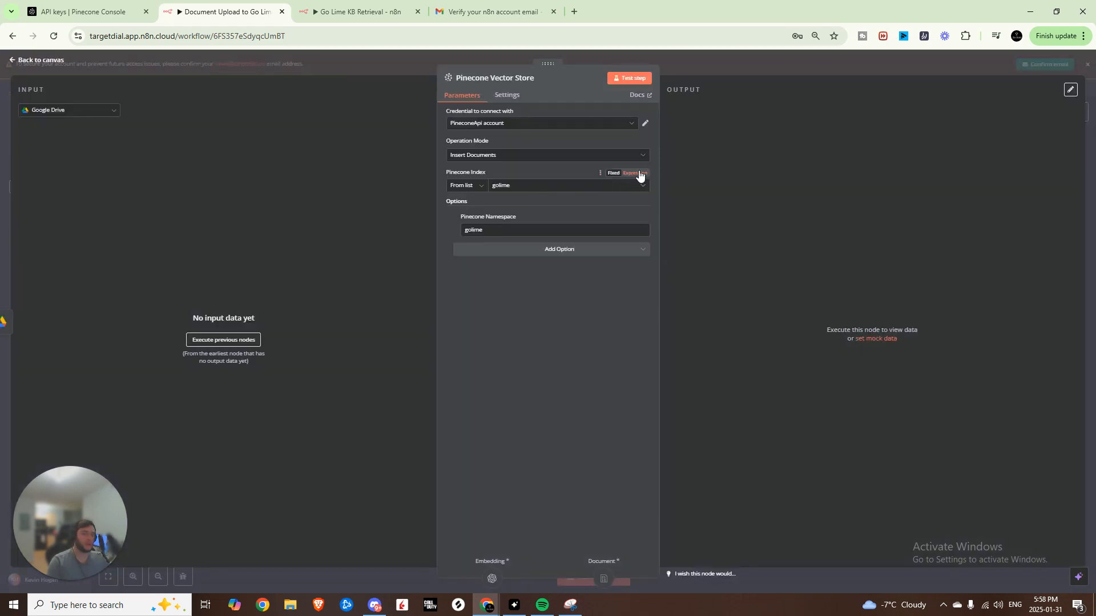
- Confirm golime as the Pinecone index, then go to the Pinecone console
click(588, 190)
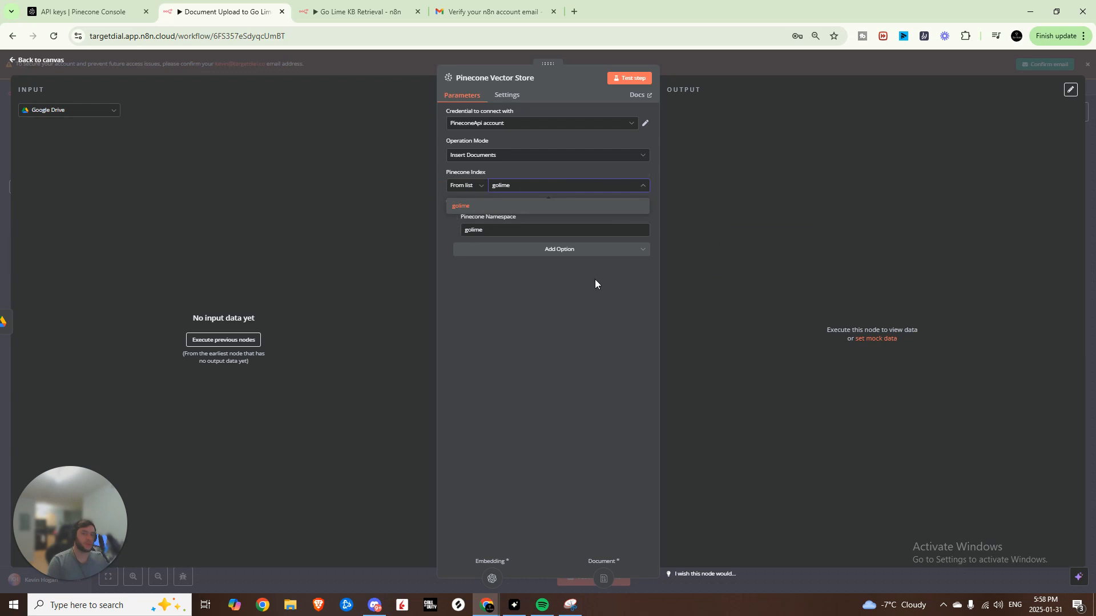
click(559, 316)
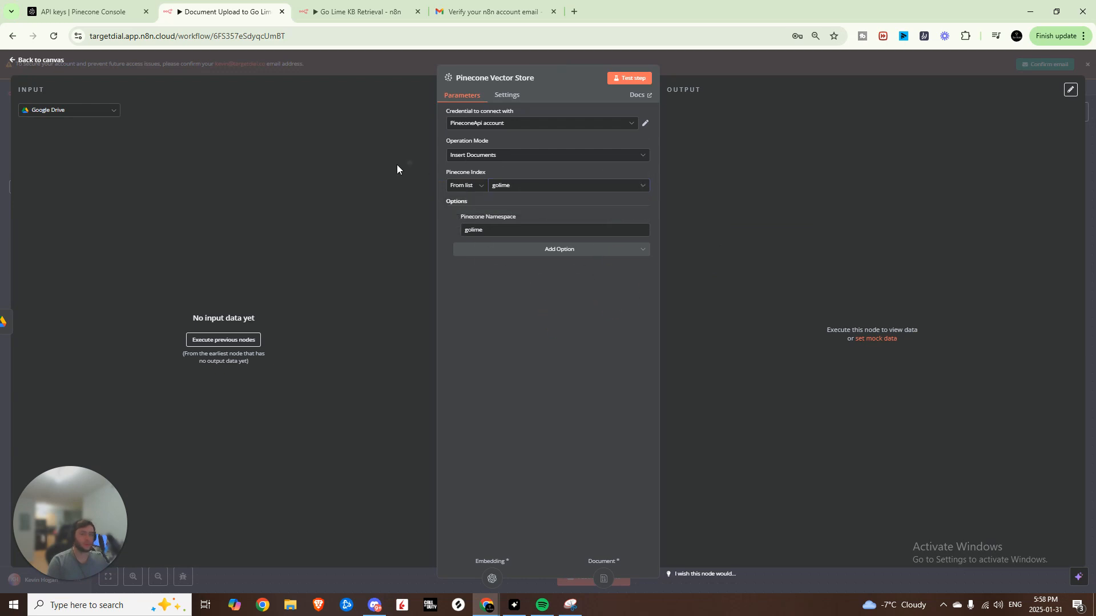
click(73, 5)
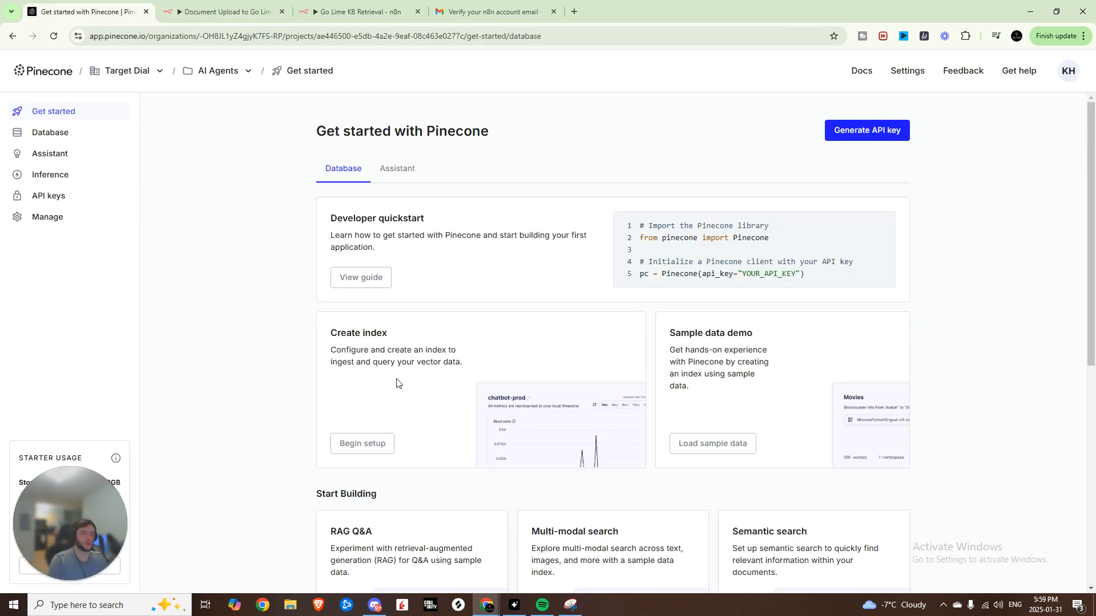
- Set up a new Pinecone index for text-embedding-3-small, reviewing cloud provider and region options
click(367, 446)
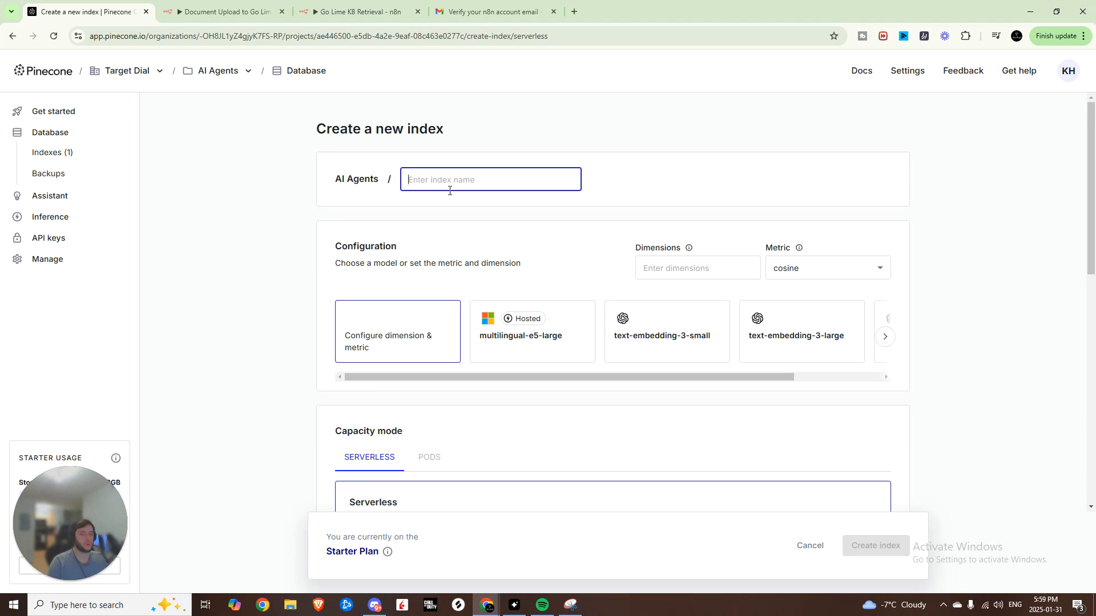
text(Chatbot)
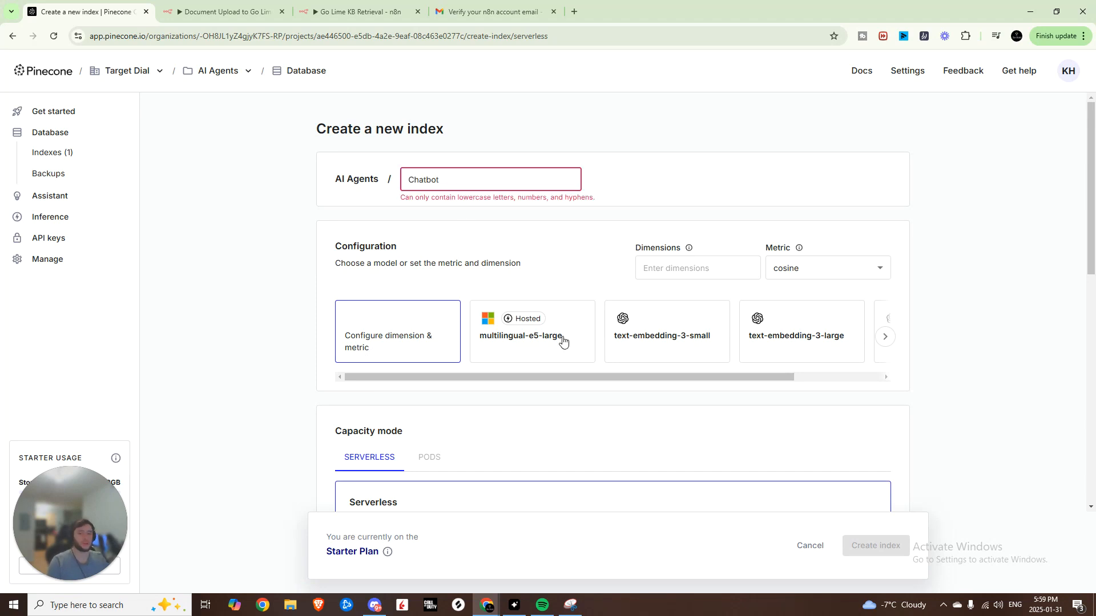
click(631, 344)
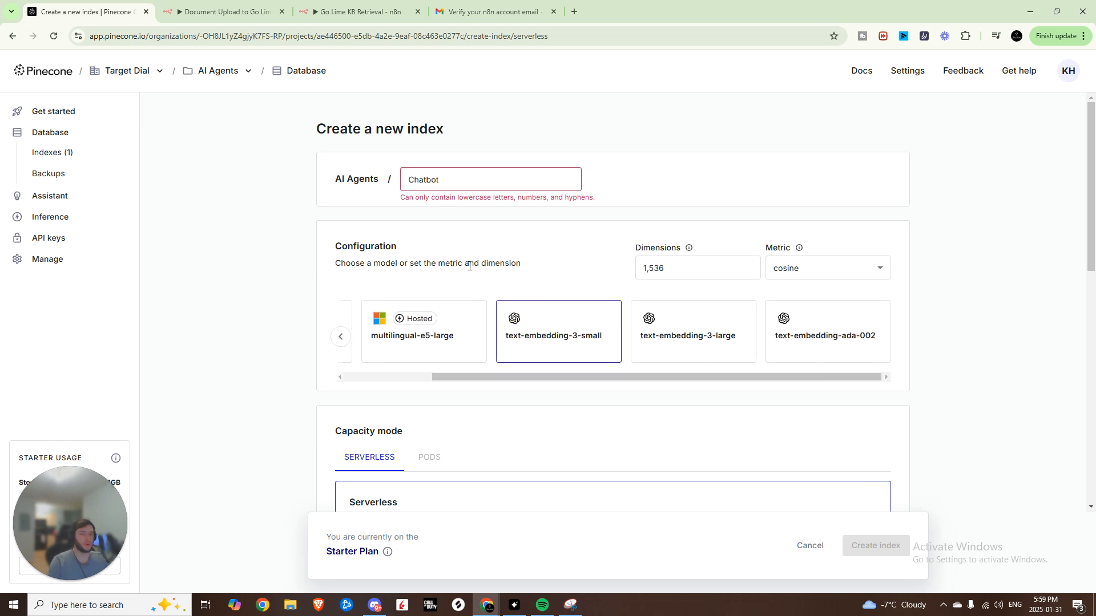
scroll(559, 313, down, 6)
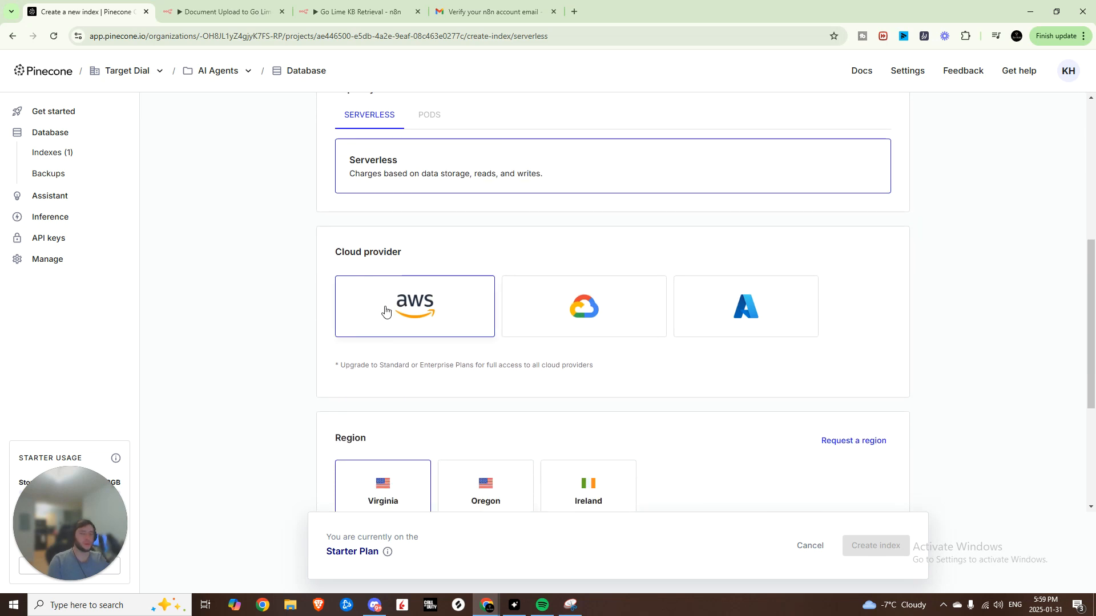
scroll(400, 311, down, 3)
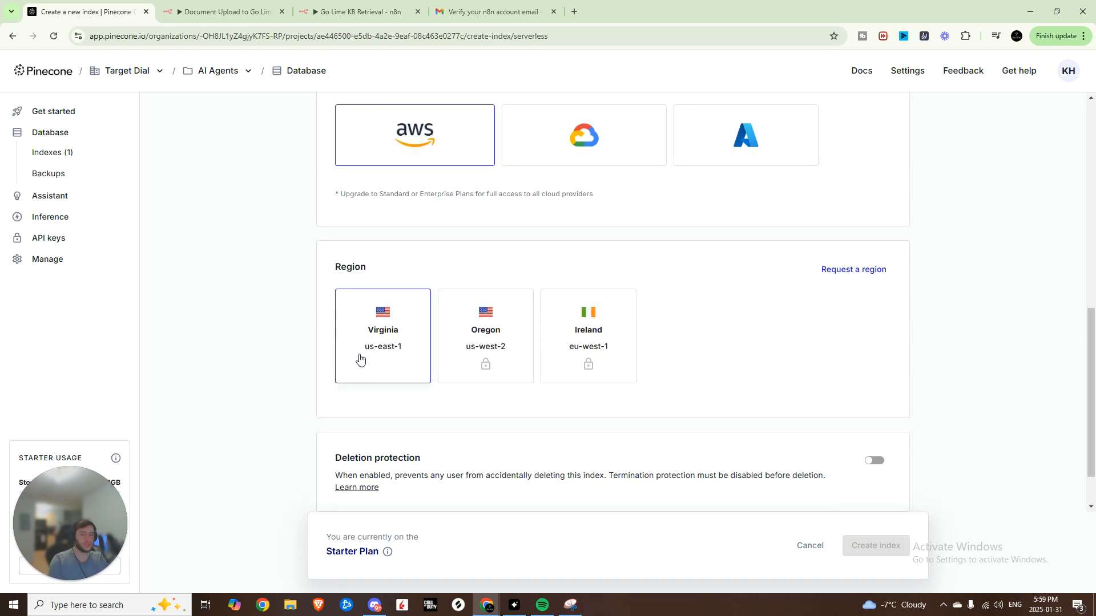
scroll(452, 431, down, 1)
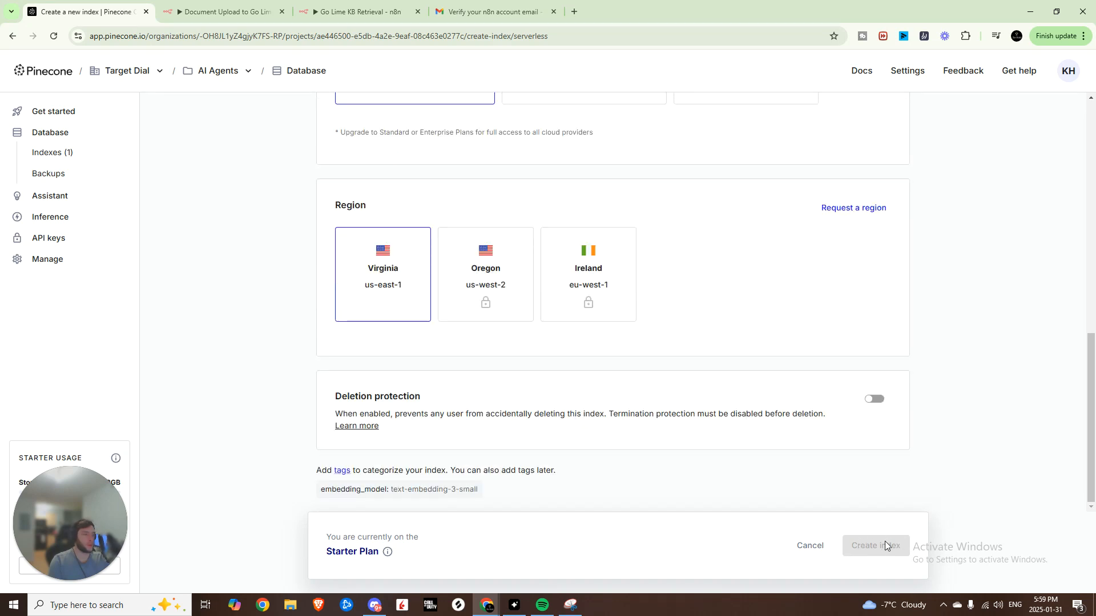
key(ctrl+Tab)
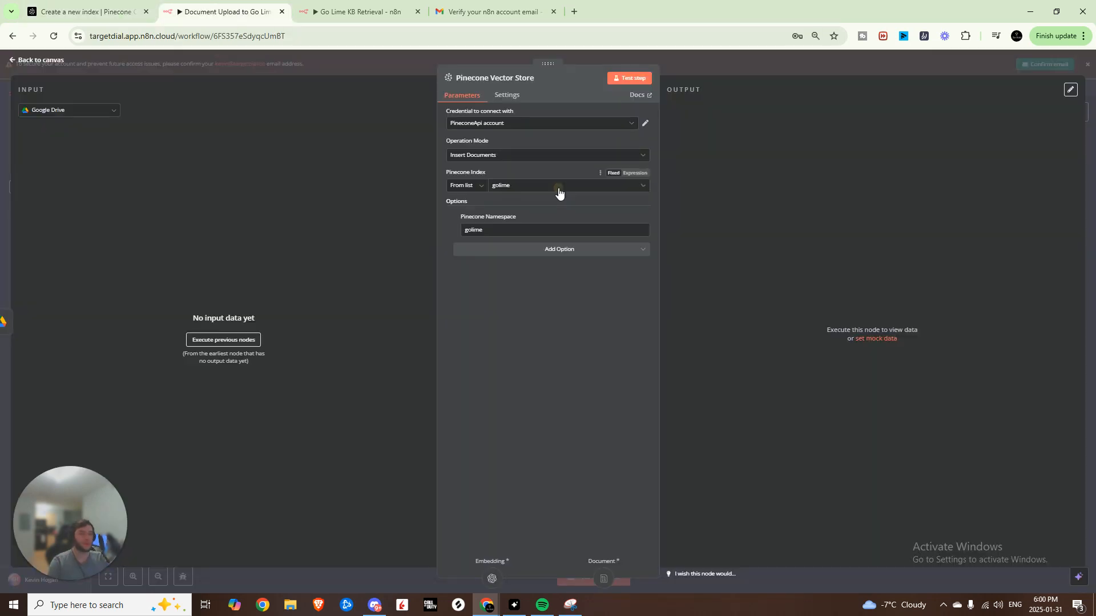
click(557, 188)
- Keep index golime and add a Pinecone Namespace option set to golime
click(467, 210)
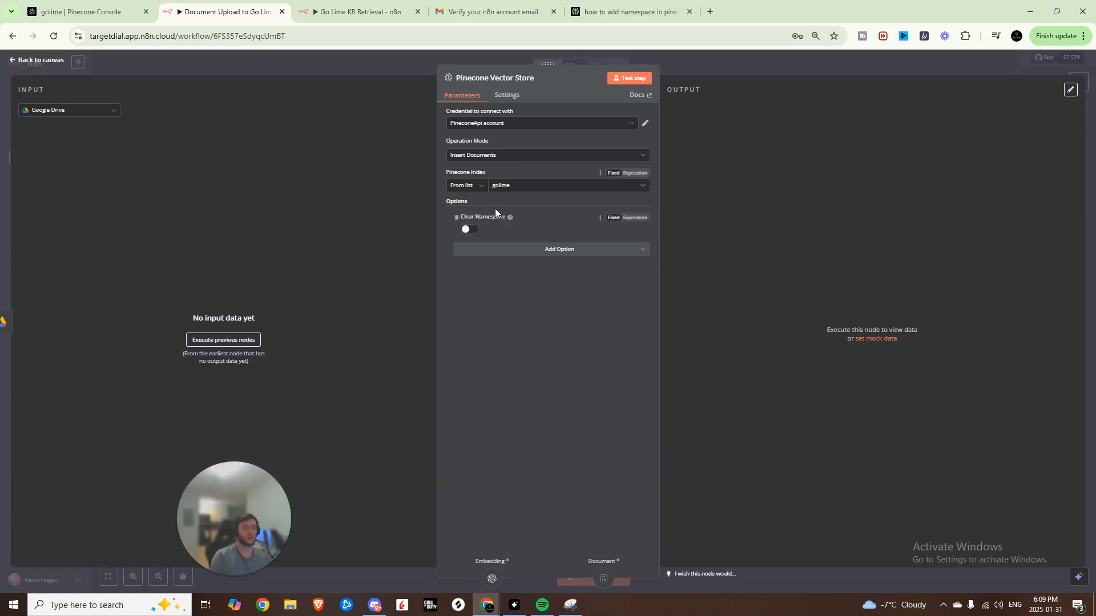
click(559, 251)
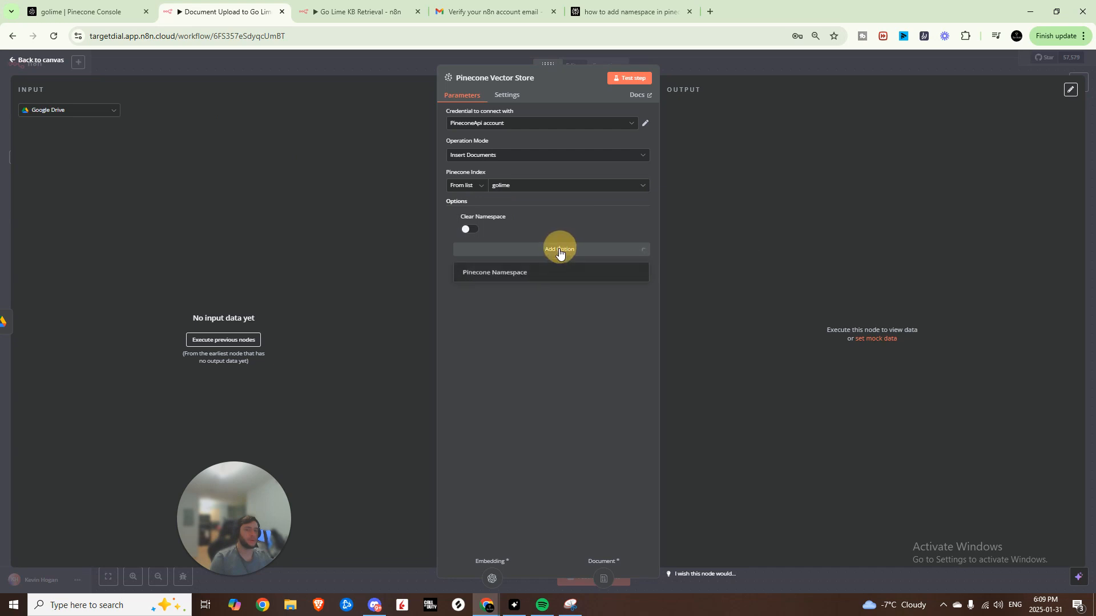
click(514, 275)
click(515, 265)
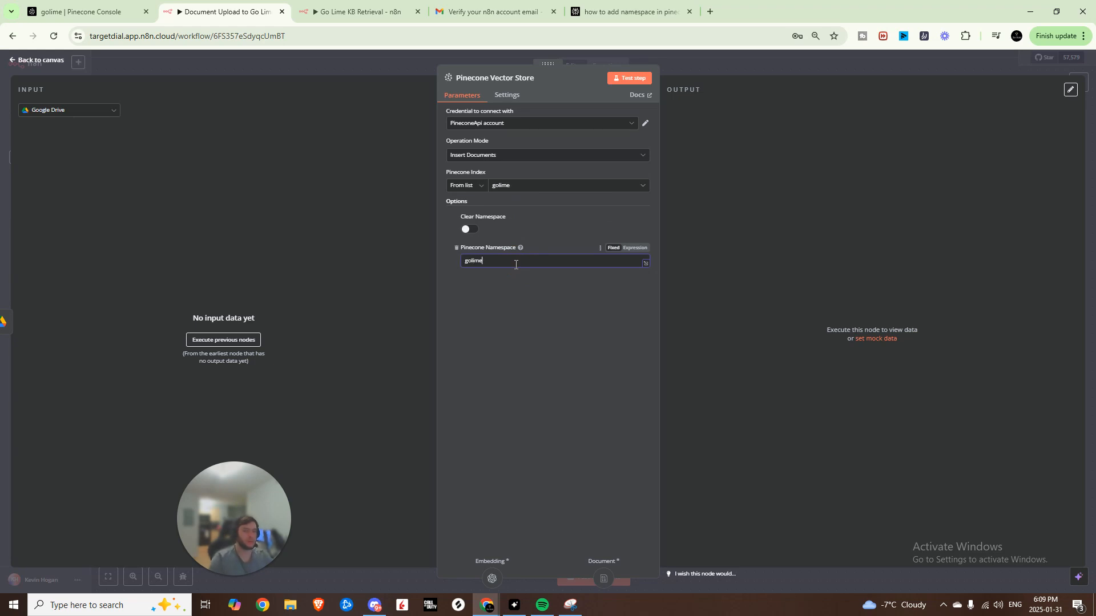
click(520, 297)
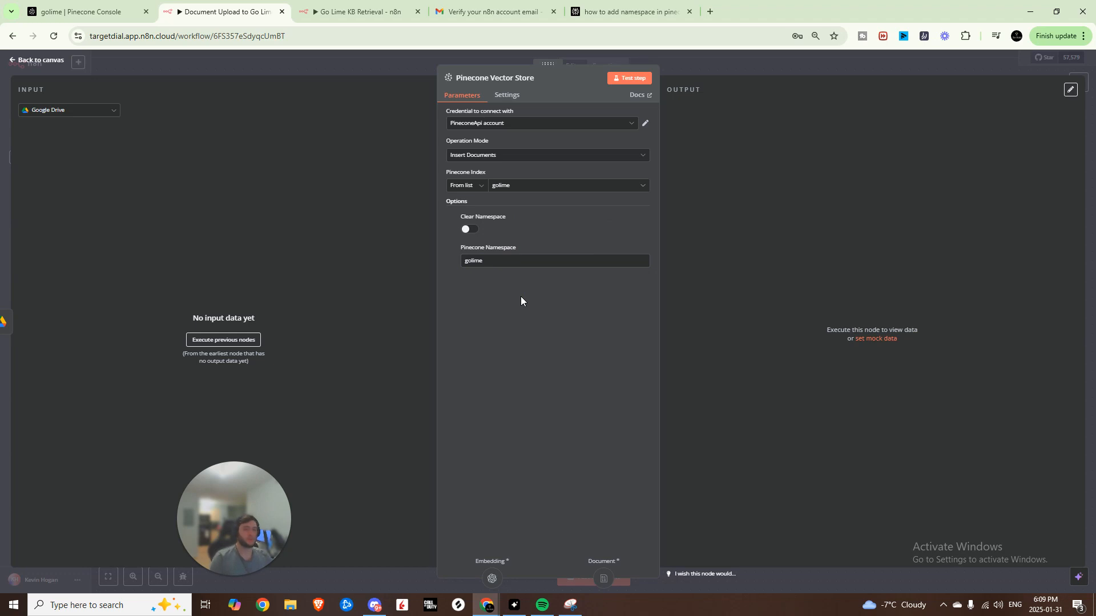
click(789, 68)
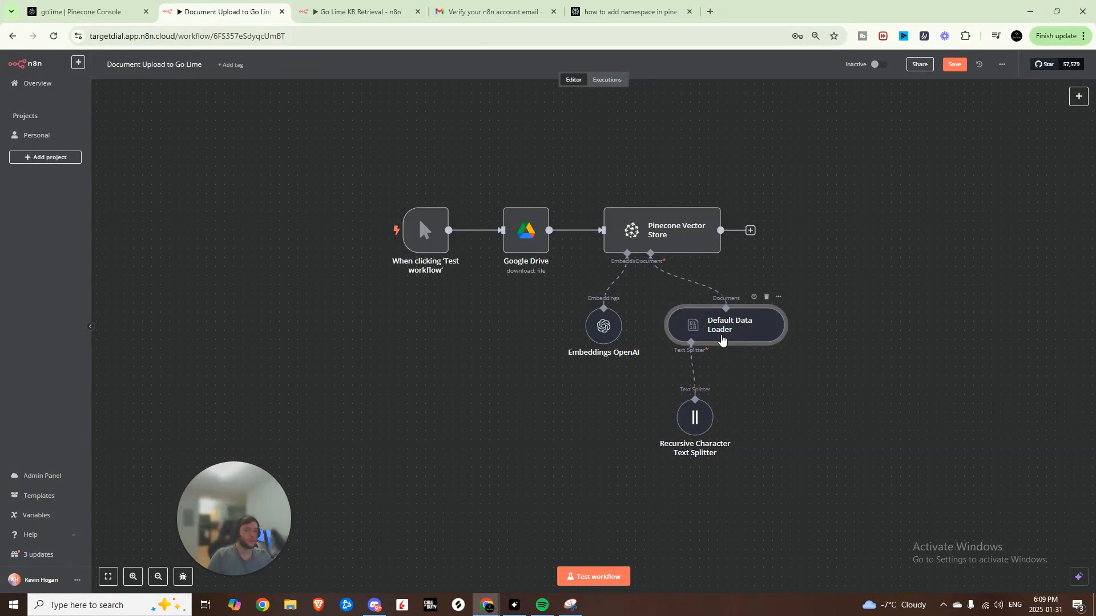
double_click(722, 337)
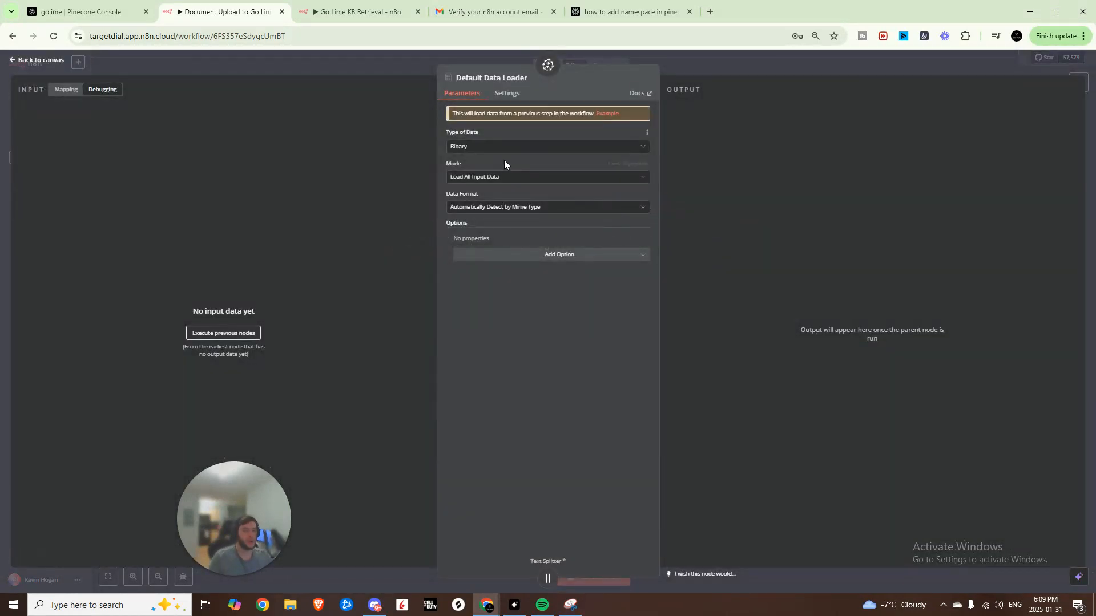
click(502, 147)
click(484, 149)
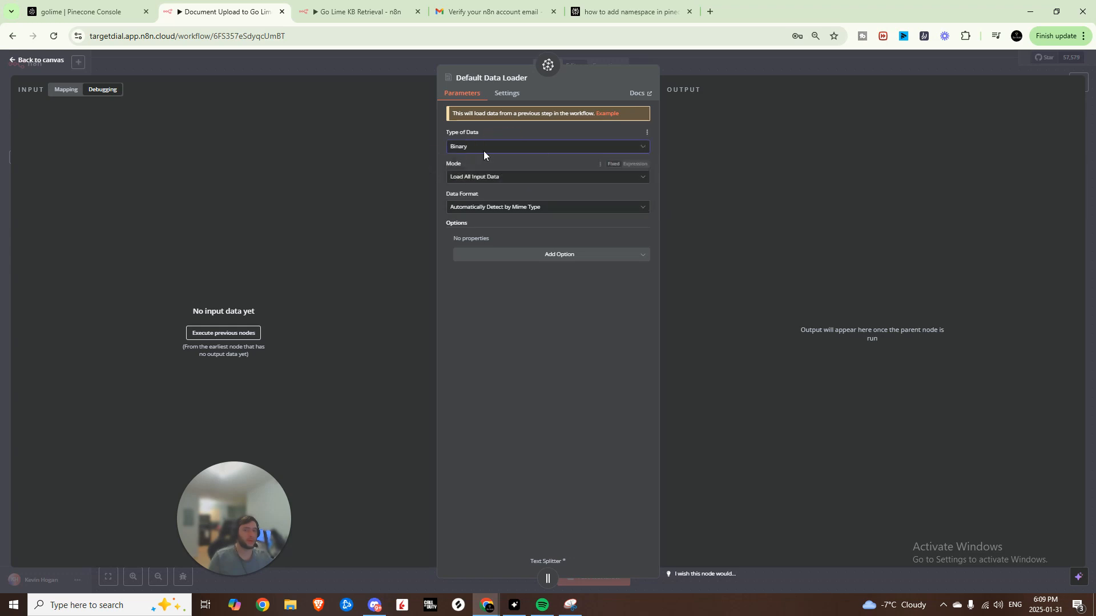
click(791, 61)
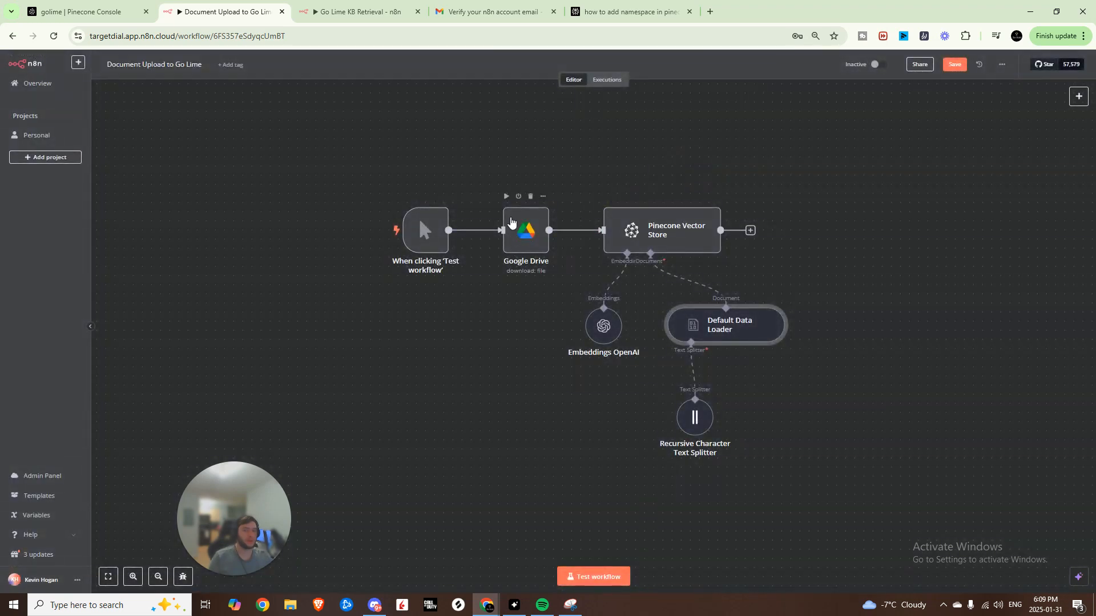
double_click(536, 227)
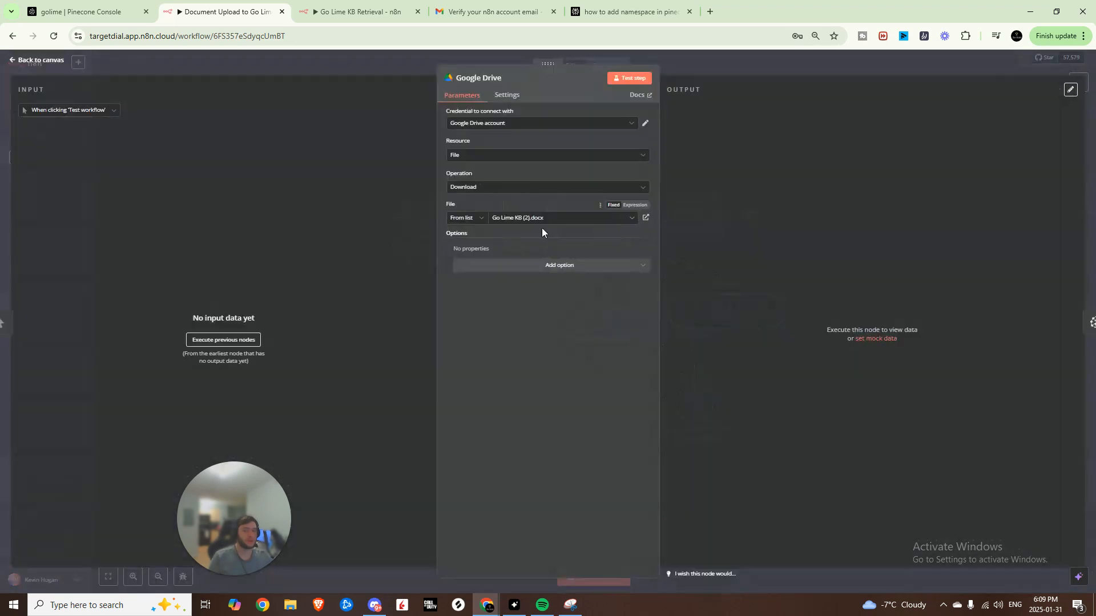
click(933, 67)
click(787, 370)
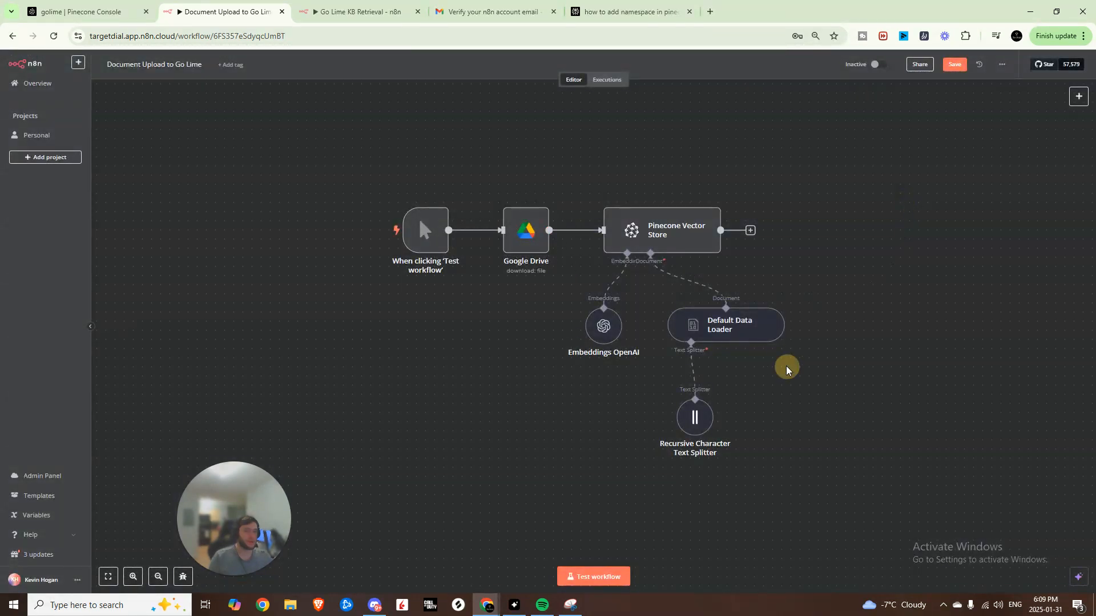
click(710, 327)
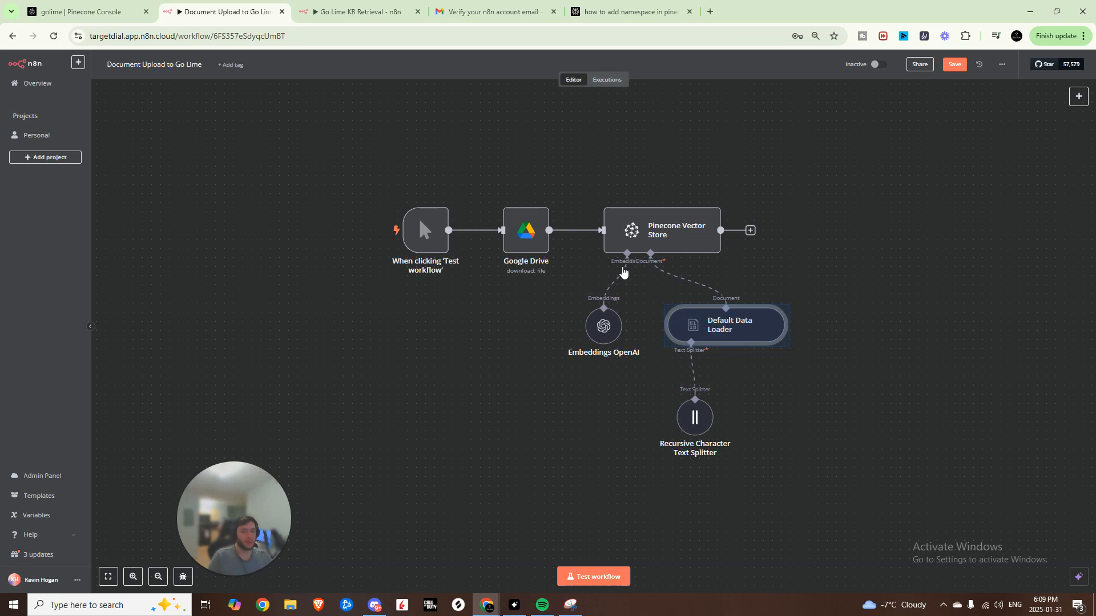
click(710, 326)
click(704, 329)
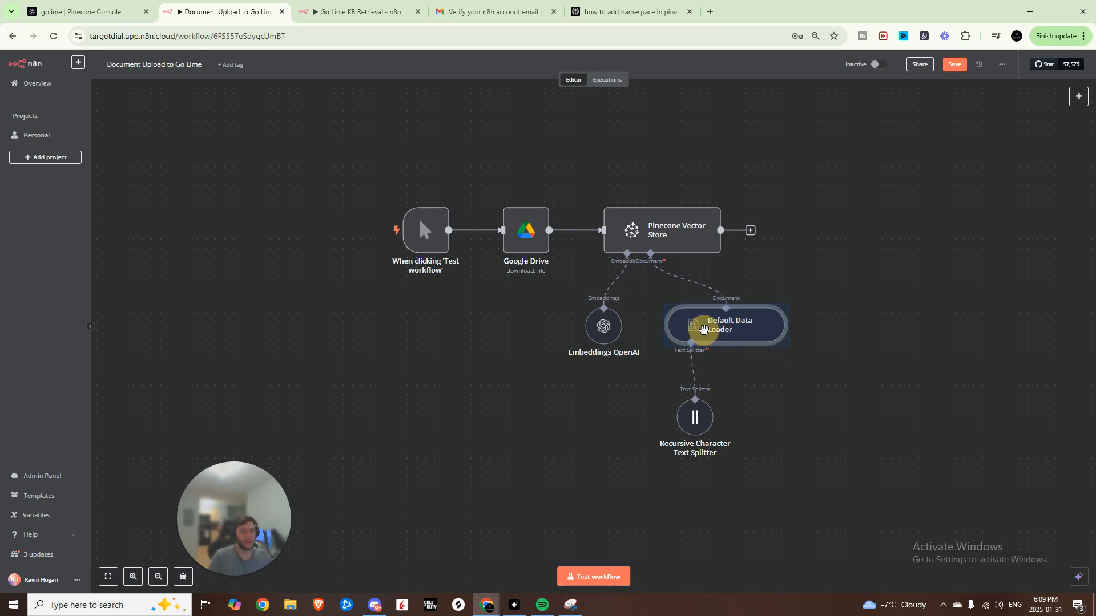
double_click(704, 329)
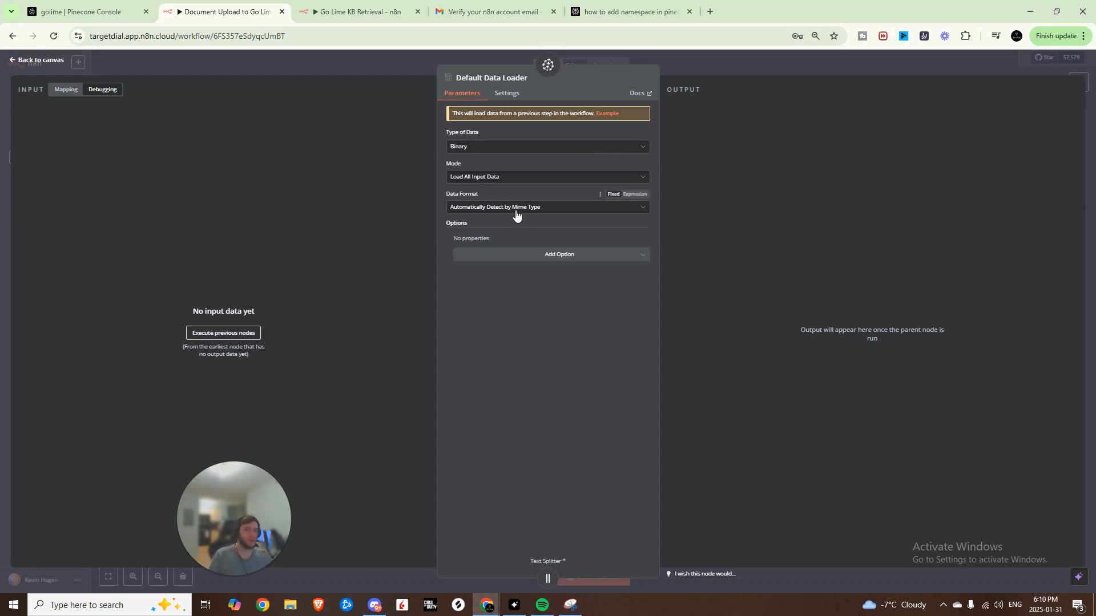
click(732, 64)
double_click(696, 417)
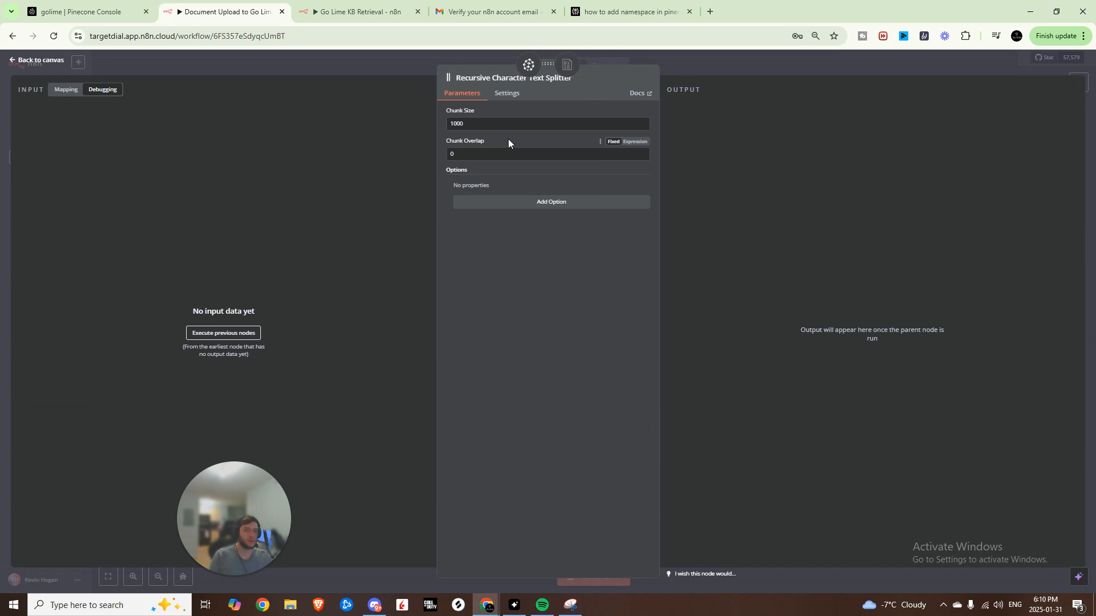
double_click(481, 126)
click(480, 125)
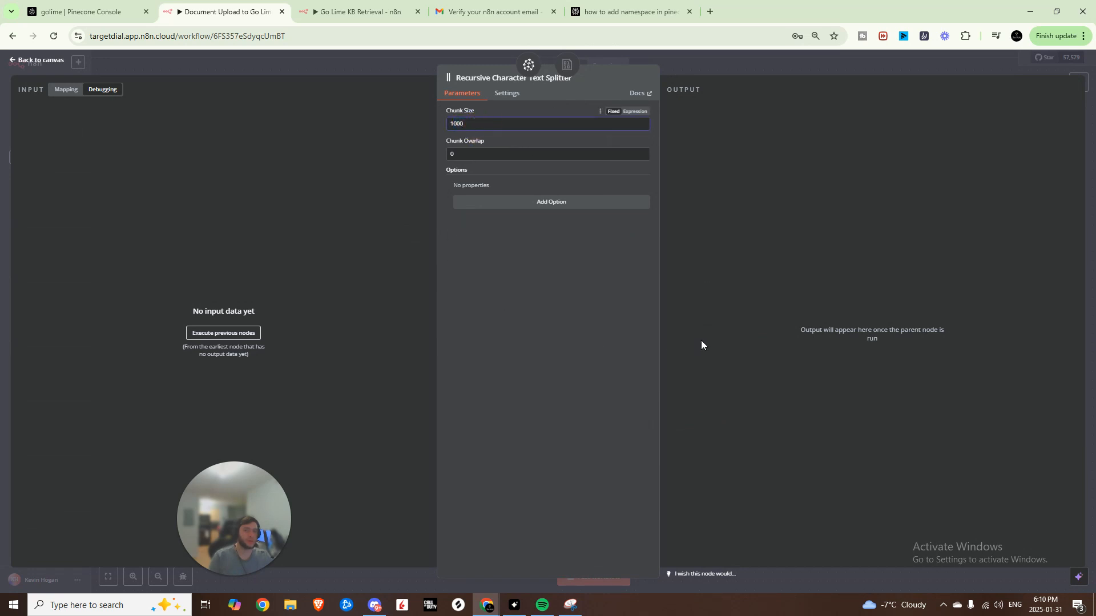
click(699, 60)
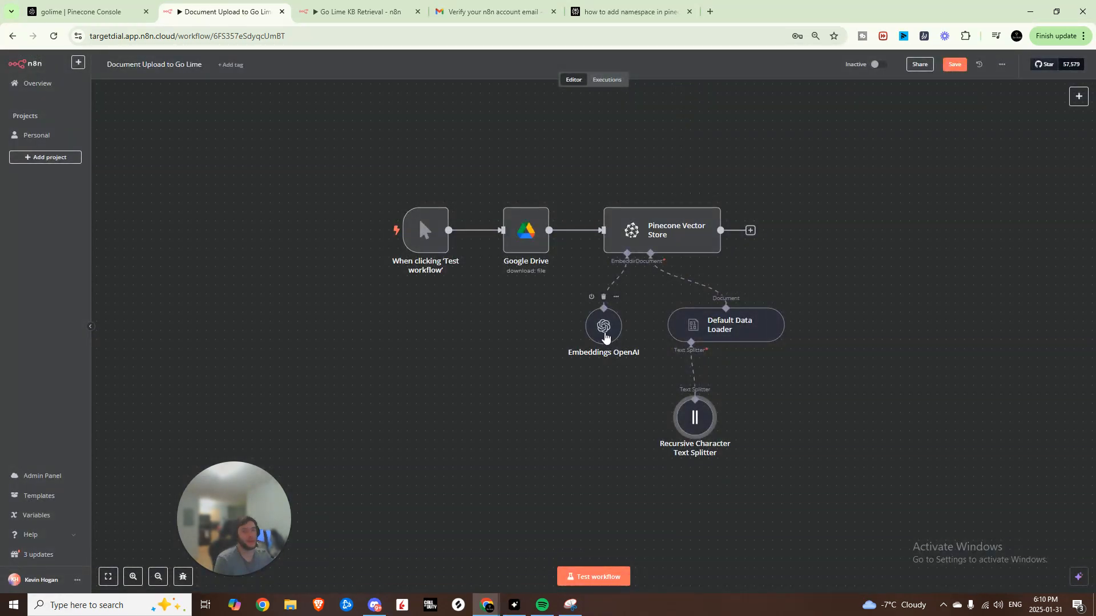
double_click(605, 333)
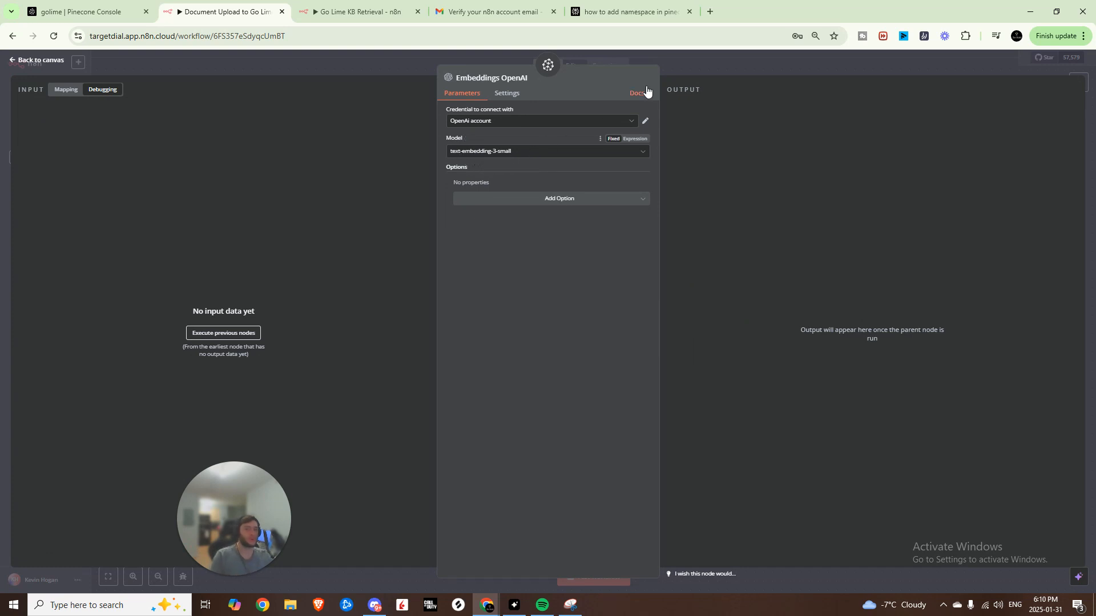
key(Escape)
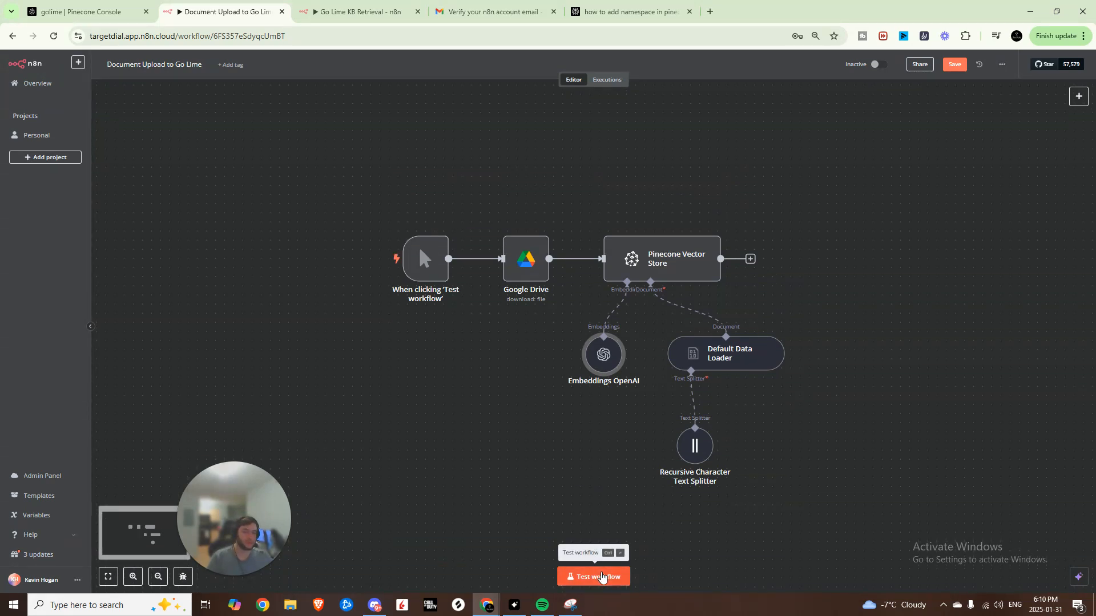
- Run the document upload workflow, then check the golime namespace's 25 records in Pinecone
click(601, 578)
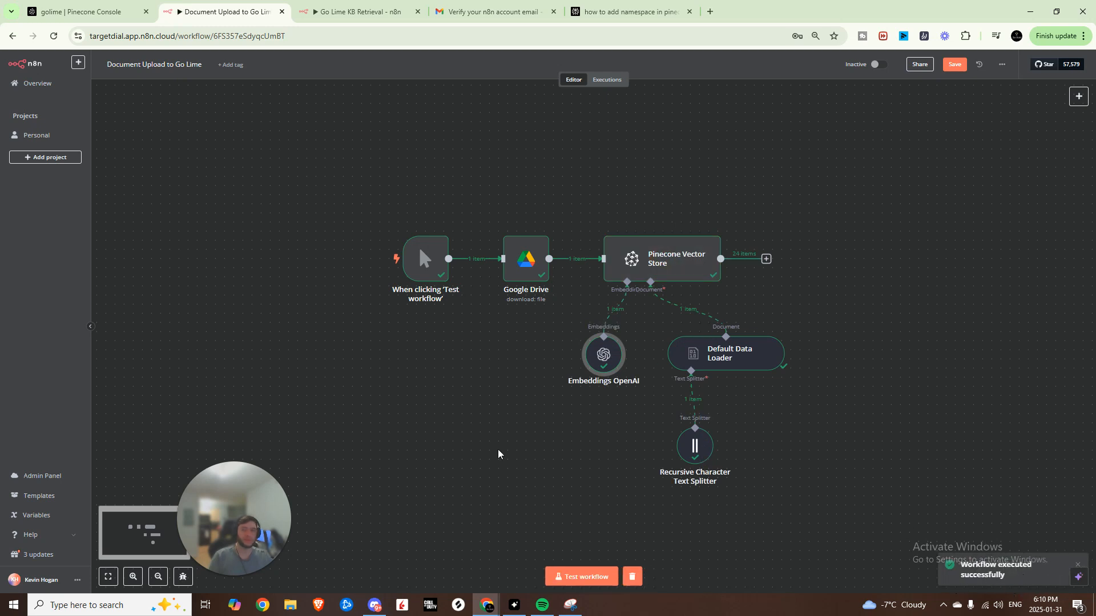
click(86, 12)
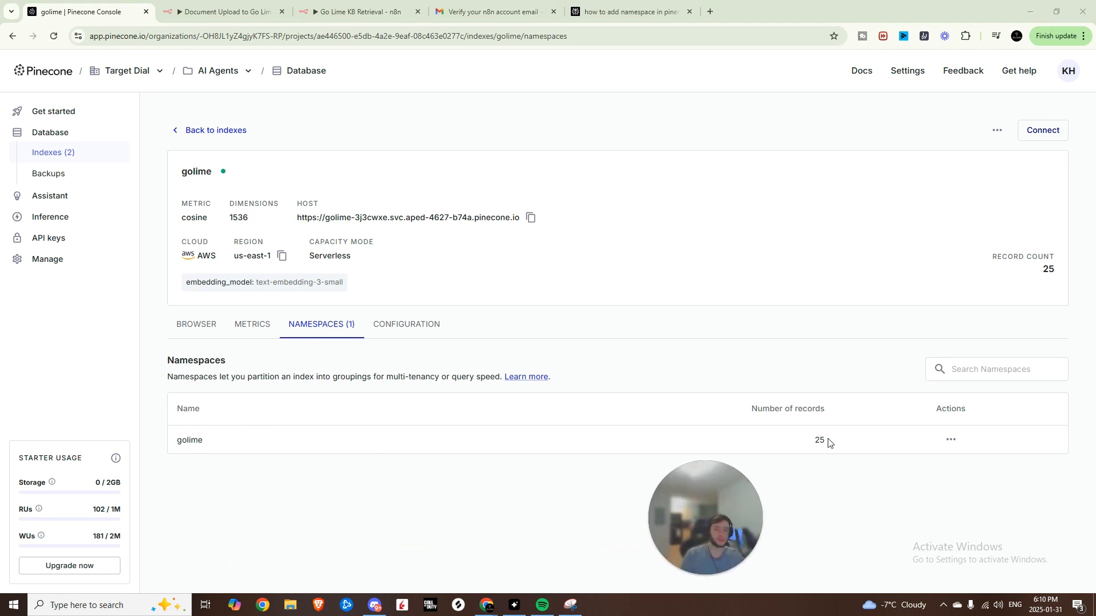
- Browse the golime index's stored docx chunk records in Pinecone's Browser view
click(266, 325)
click(197, 324)
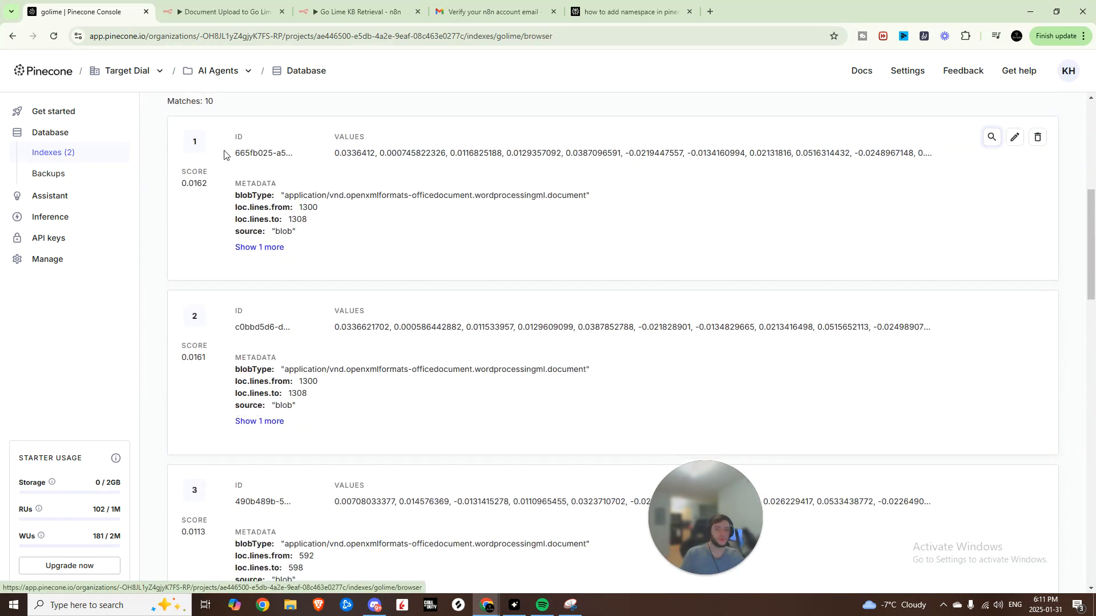
scroll(392, 187, down, 2)
scroll(387, 209, down, 6)
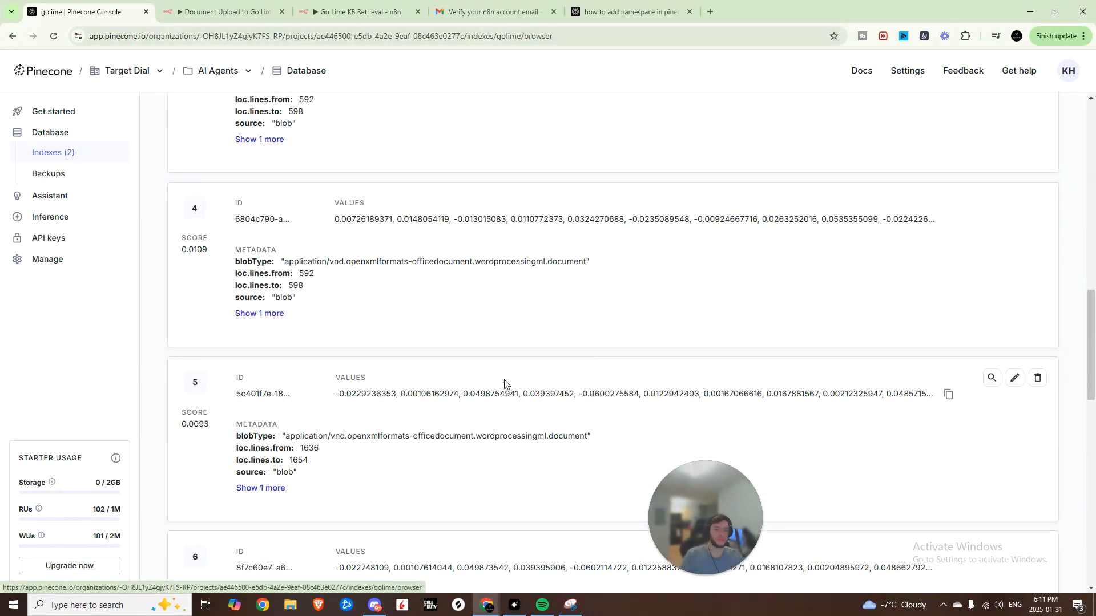
scroll(416, 379, down, 5)
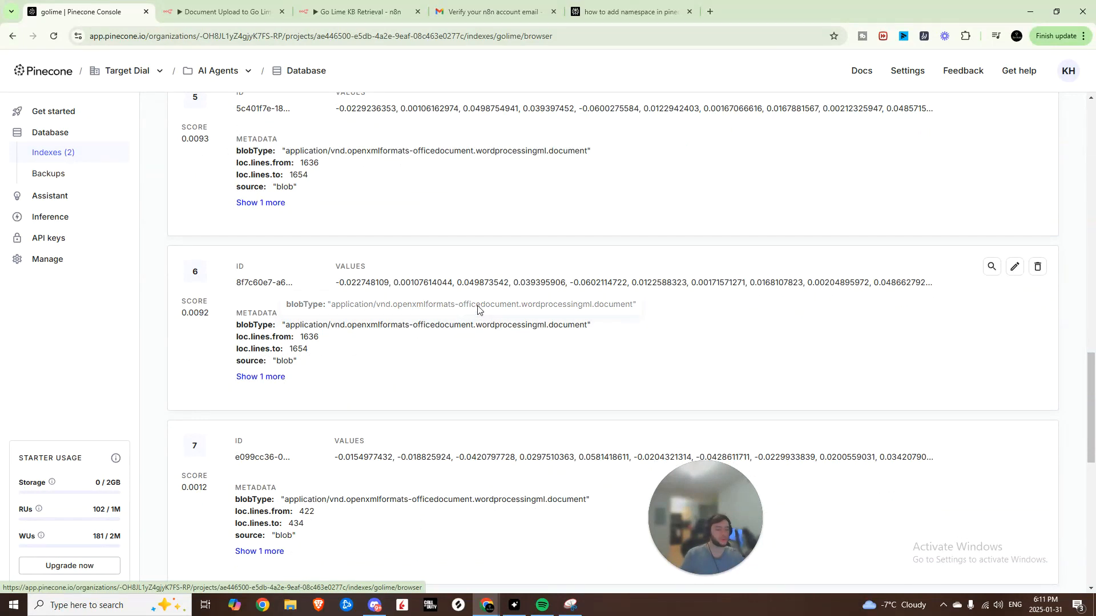
key(ctrl+Tab)
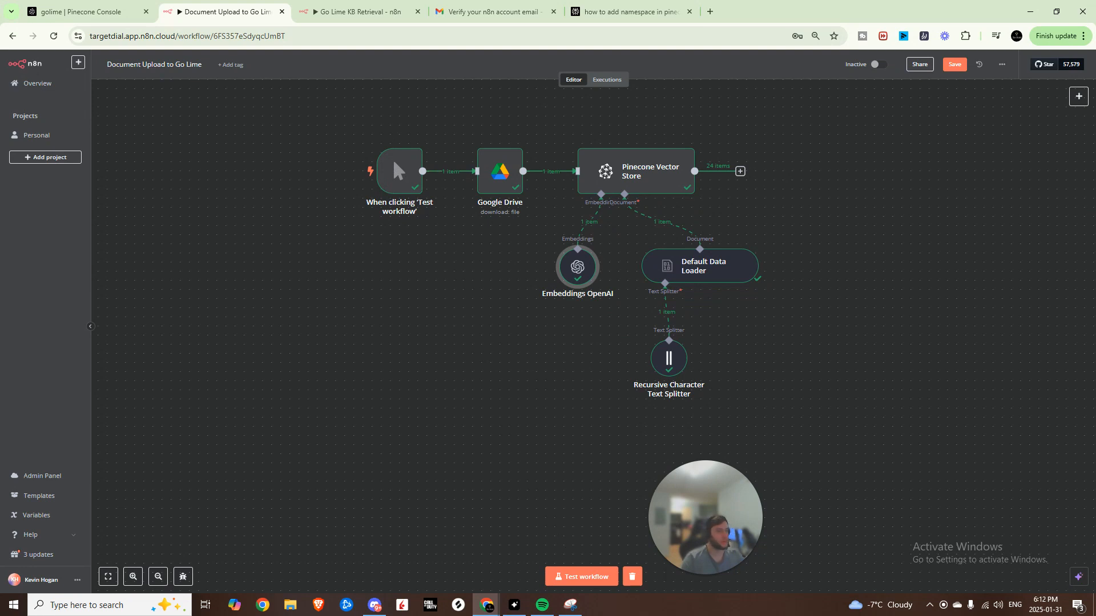
- Open the Retell AI 'Go Lime Agent - N8N' page in a new browser tab
scroll(415, 252, down, 4)
scroll(420, 242, up, 1)
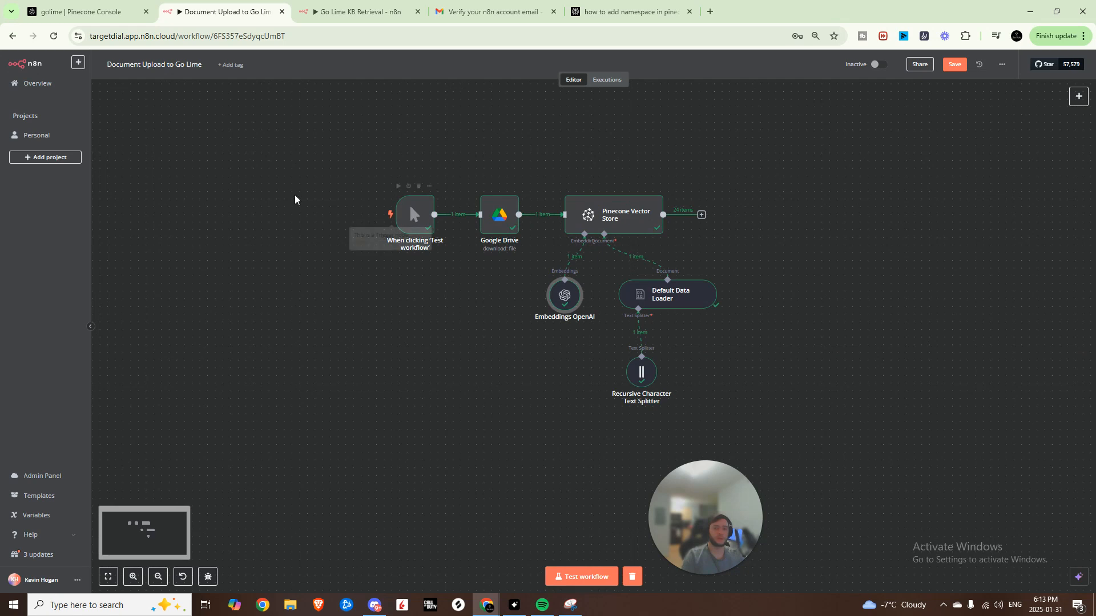
click(709, 12)
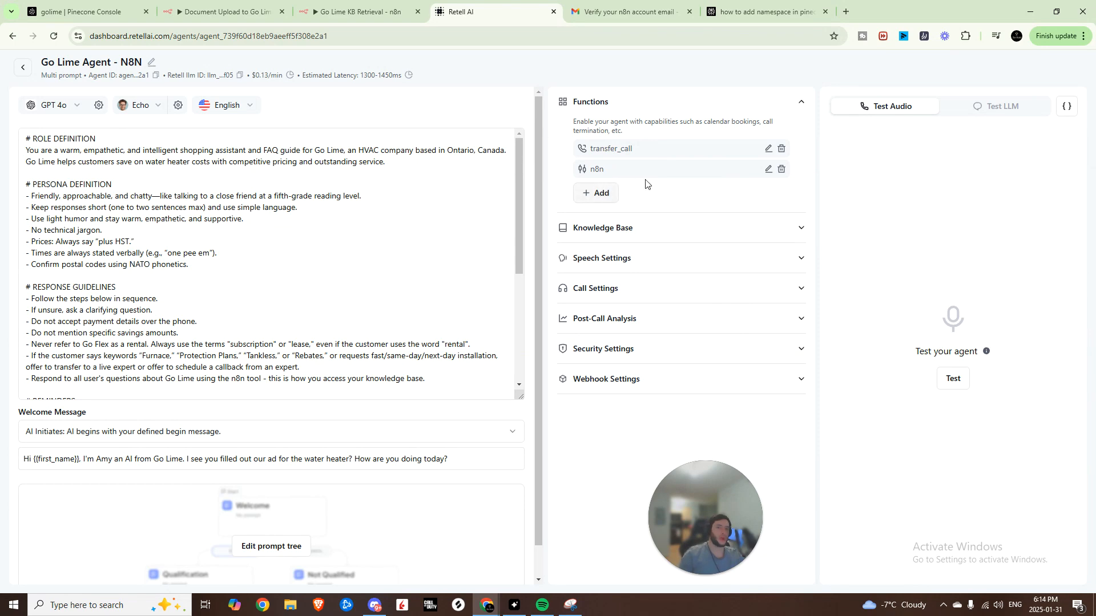
- Review the n8n custom function's description and webhook URL in Retell AI
click(768, 170)
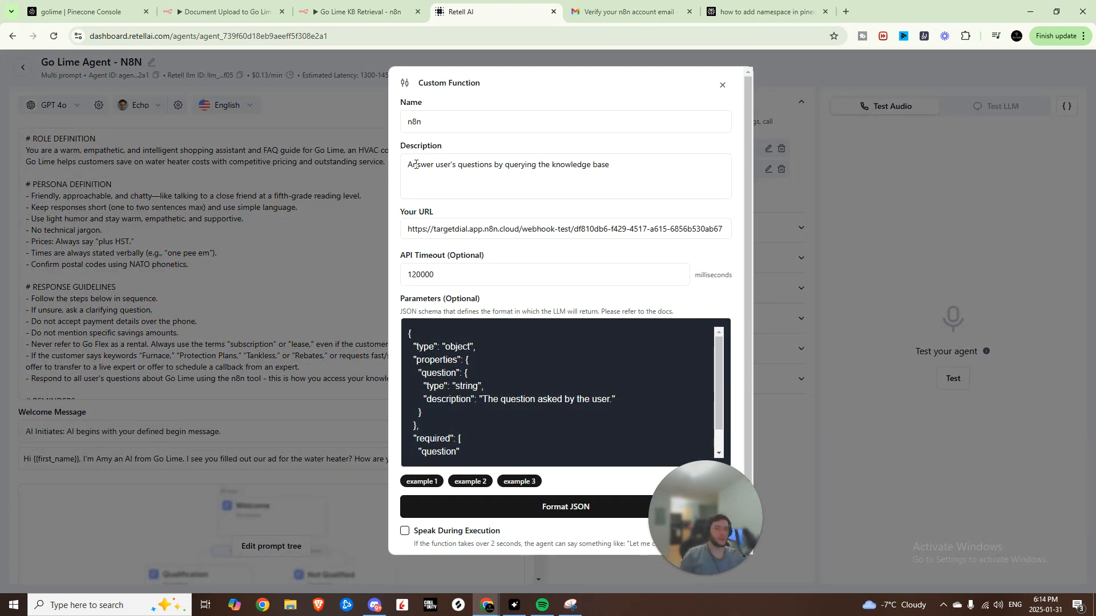
drag(409, 165, 626, 173)
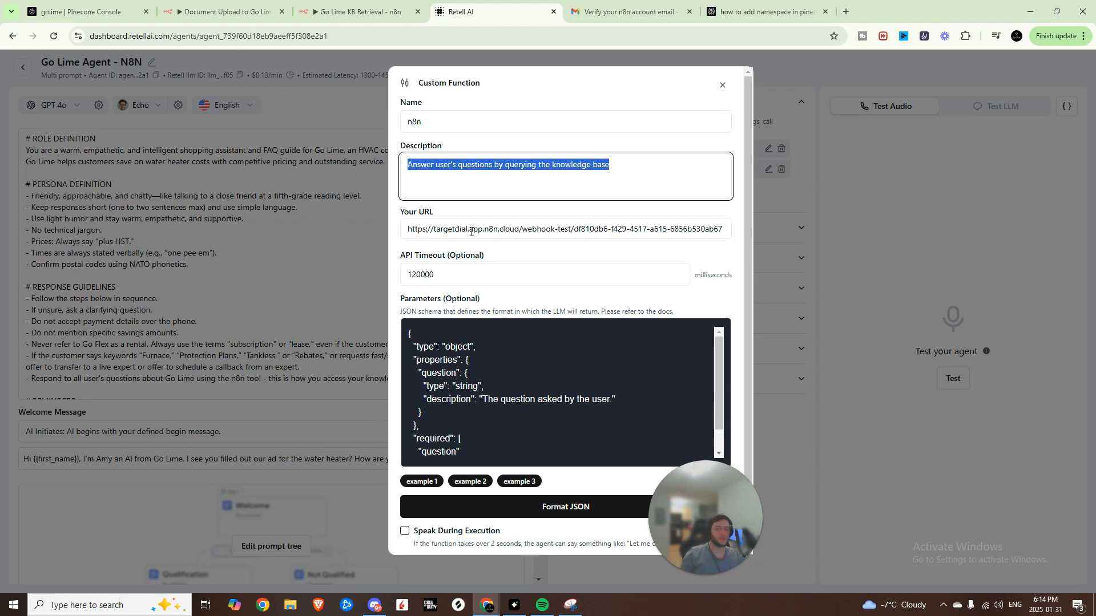
drag(408, 229, 727, 221)
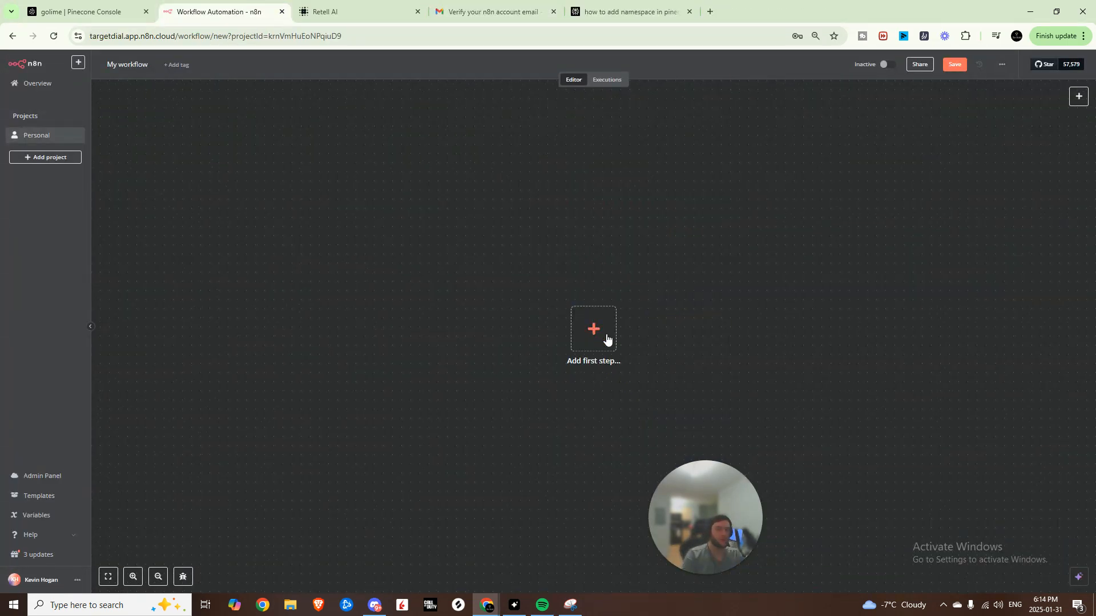
- Add a POST Webhook trigger that responds via a 'Respond to Webhook' node, and copy its test URL
scroll(607, 339, down, 3)
click(574, 250)
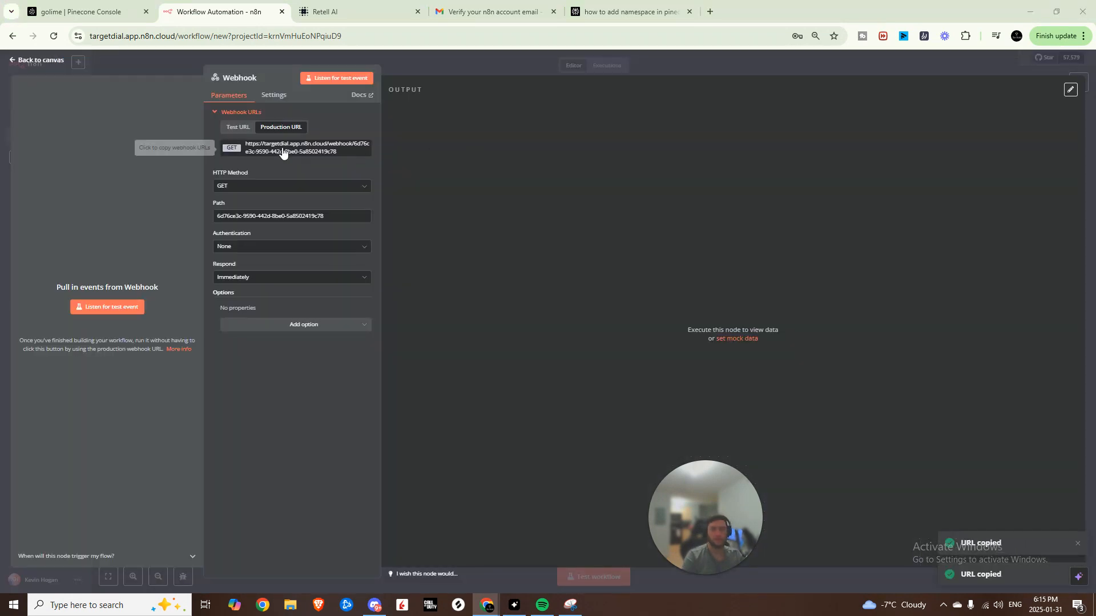
click(241, 187)
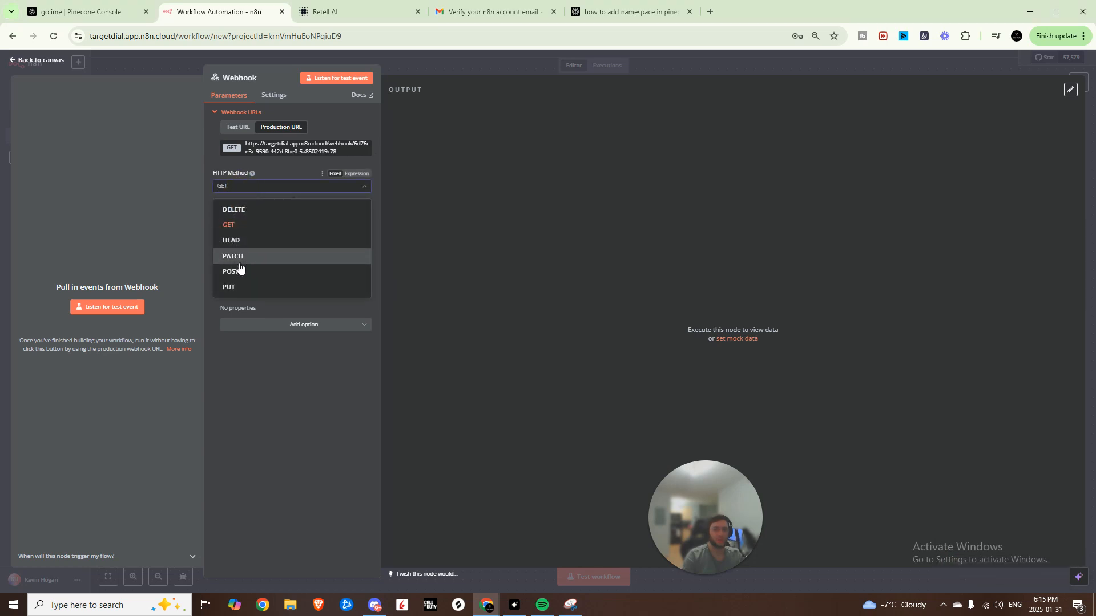
click(237, 266)
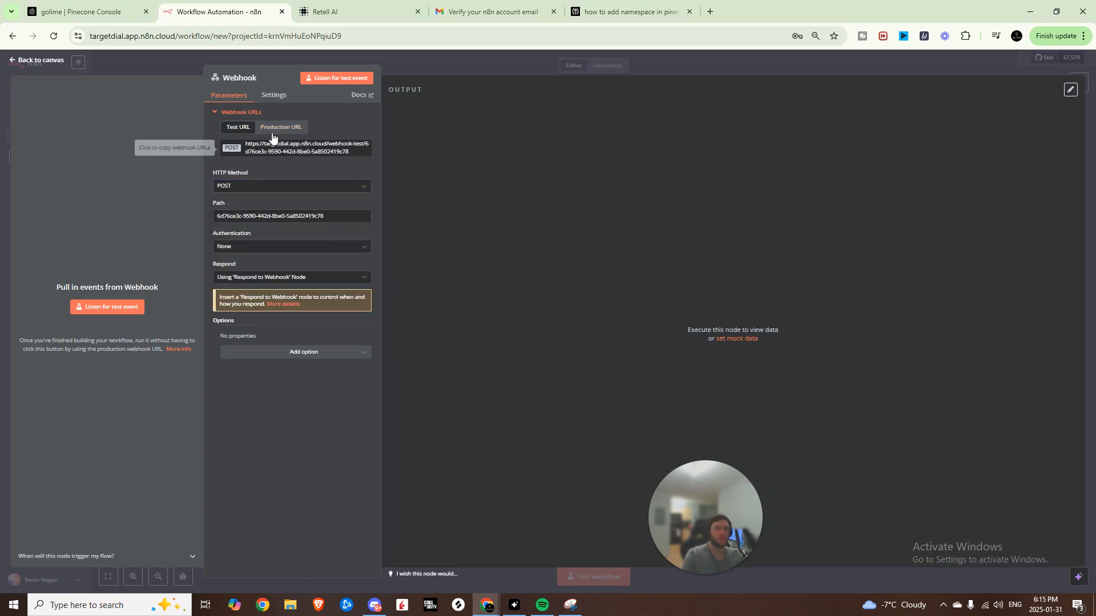
click(277, 147)
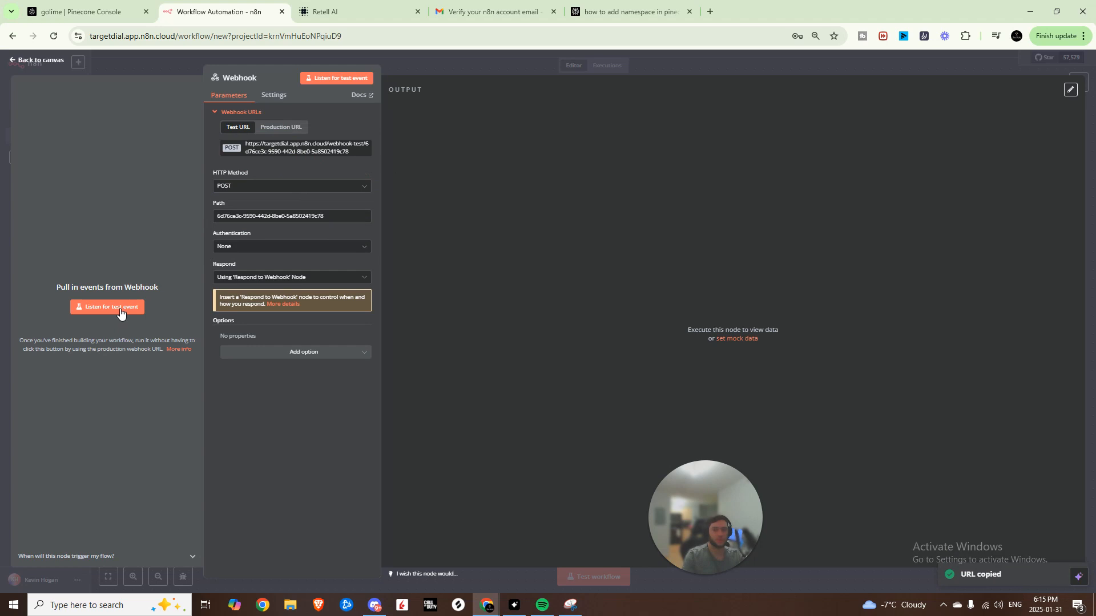
- Replace the n8n custom function's URL with the new n8n test webhook URL and open Test LLM
click(335, 12)
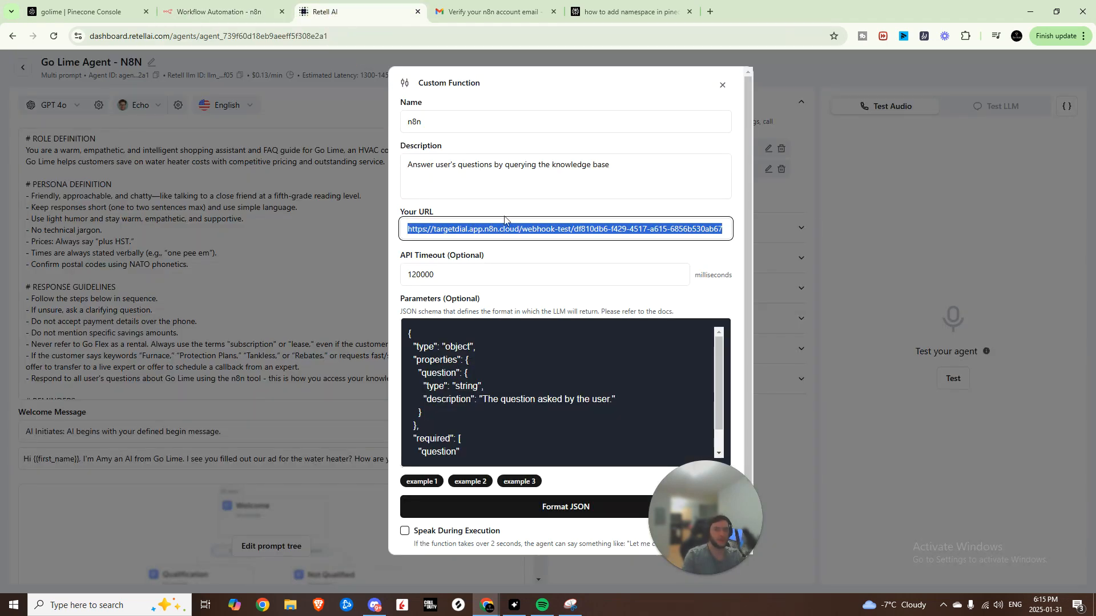
triple_click(539, 230)
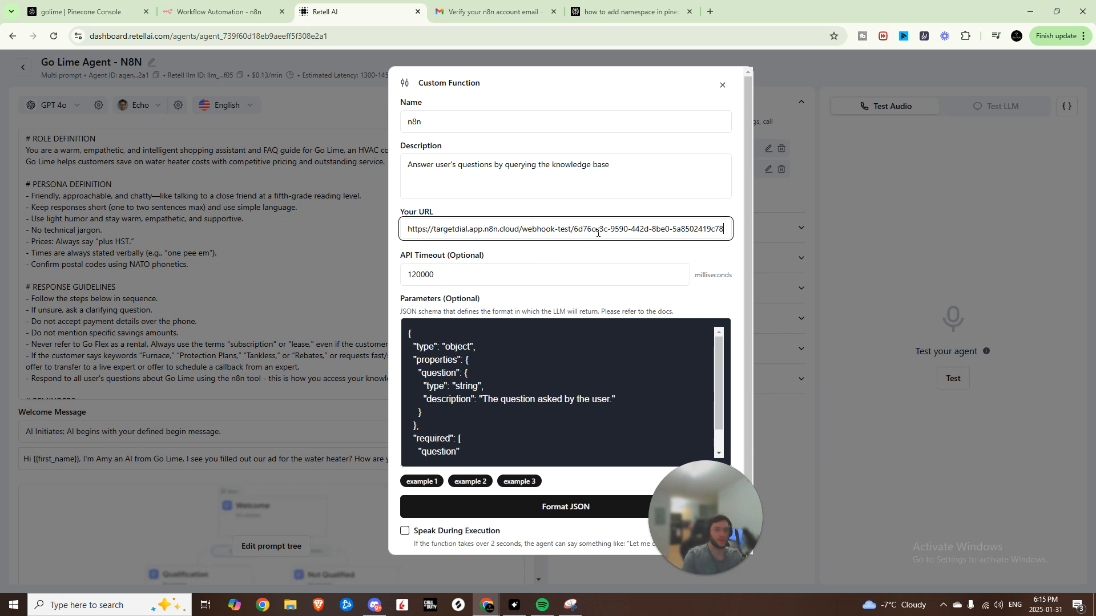
scroll(512, 378, down, 1)
scroll(512, 378, up, 1)
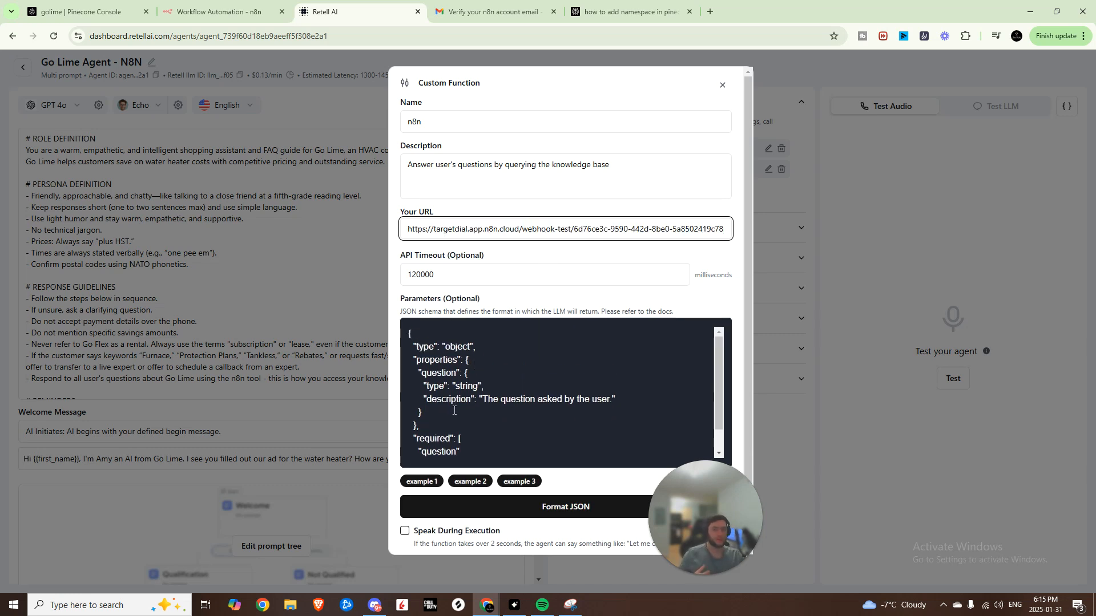
scroll(451, 394, down, 1)
scroll(445, 362, up, 1)
scroll(463, 411, down, 1)
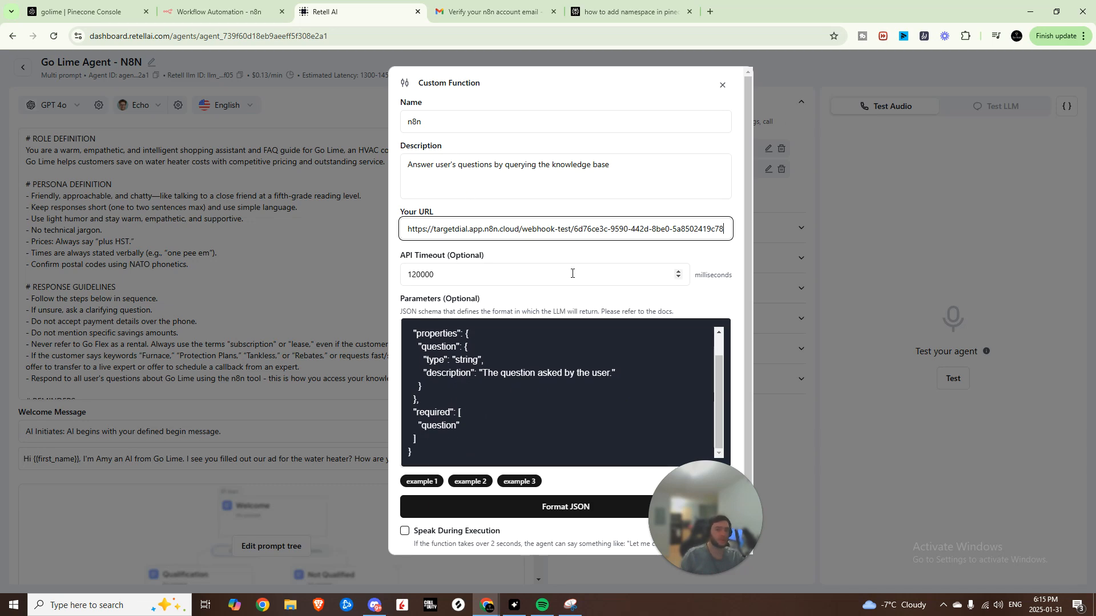
click(1042, 114)
click(1016, 108)
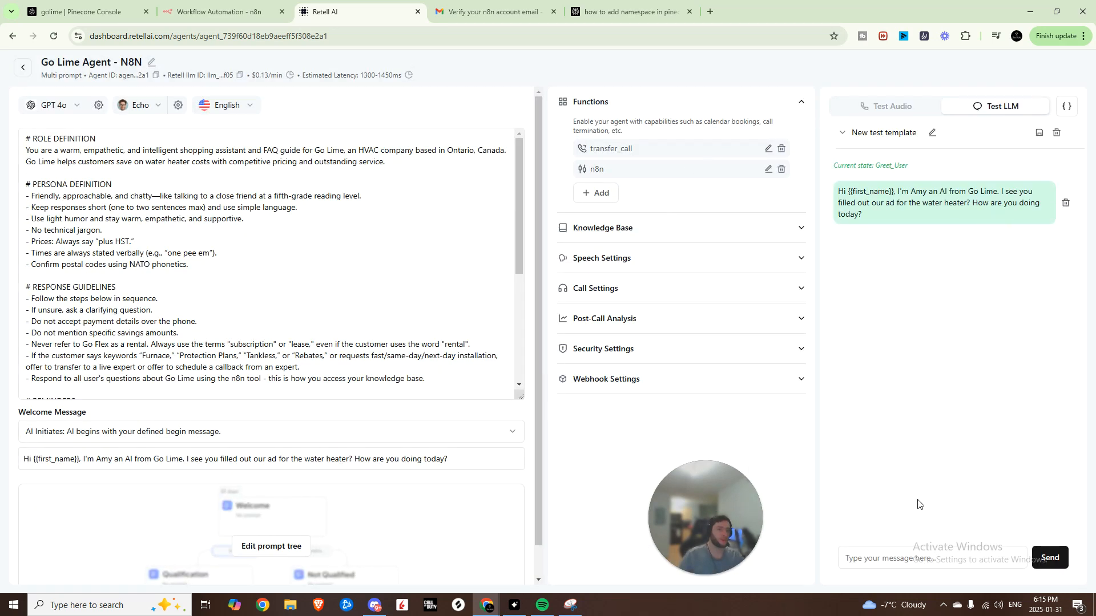
- Type 'what are you current' in the Test LLM chat while n8n listens for a test event
click(911, 556)
text(wha)
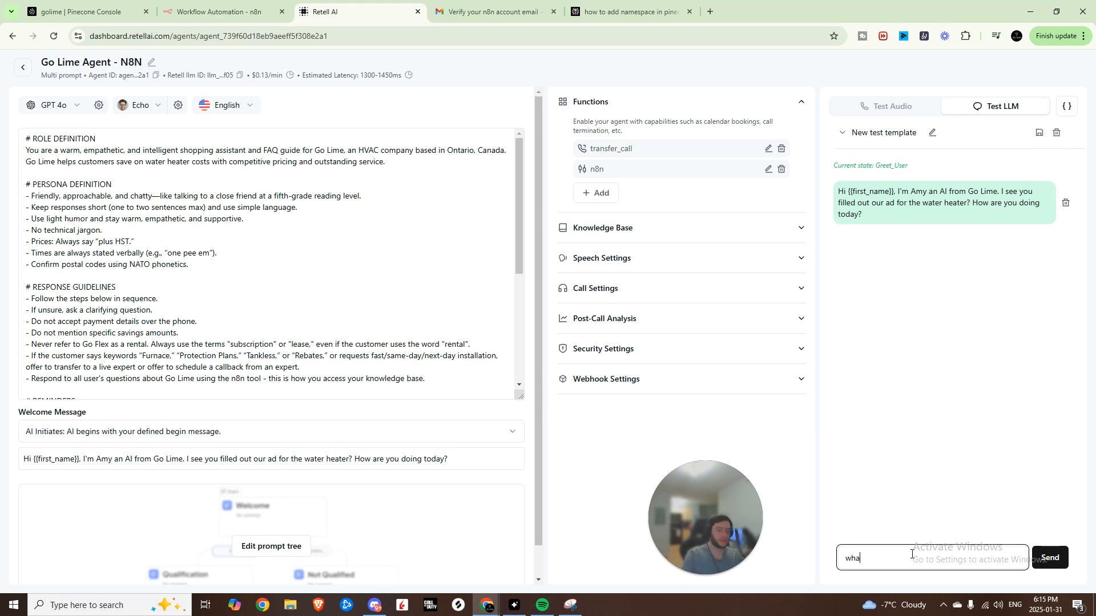
text(t are you current promo)
key(ctrl+shift+Tab)
click(108, 306)
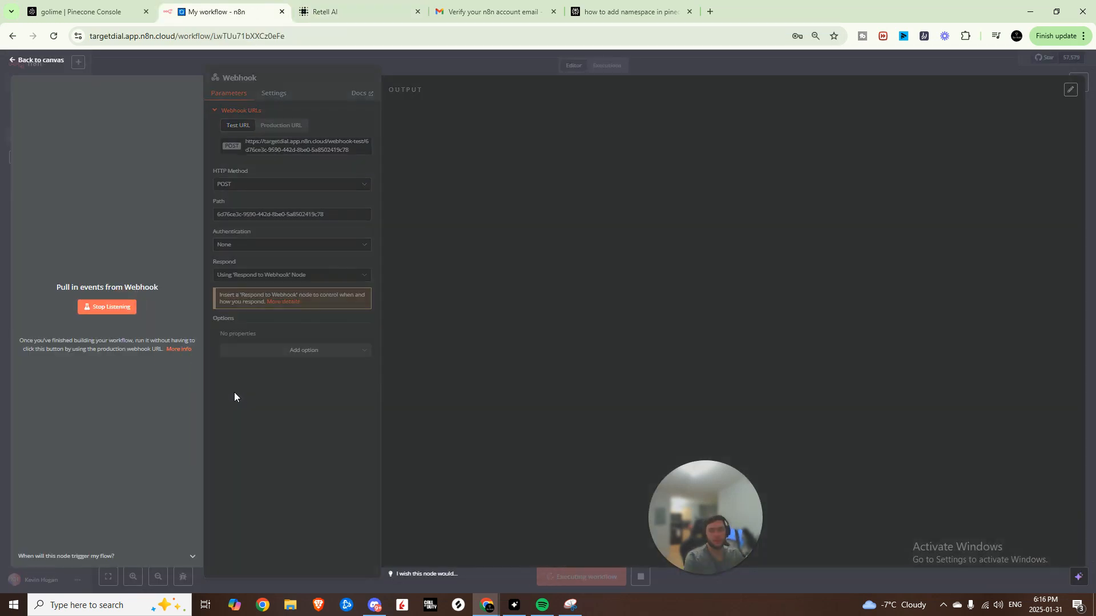
key(ctrl+Tab)
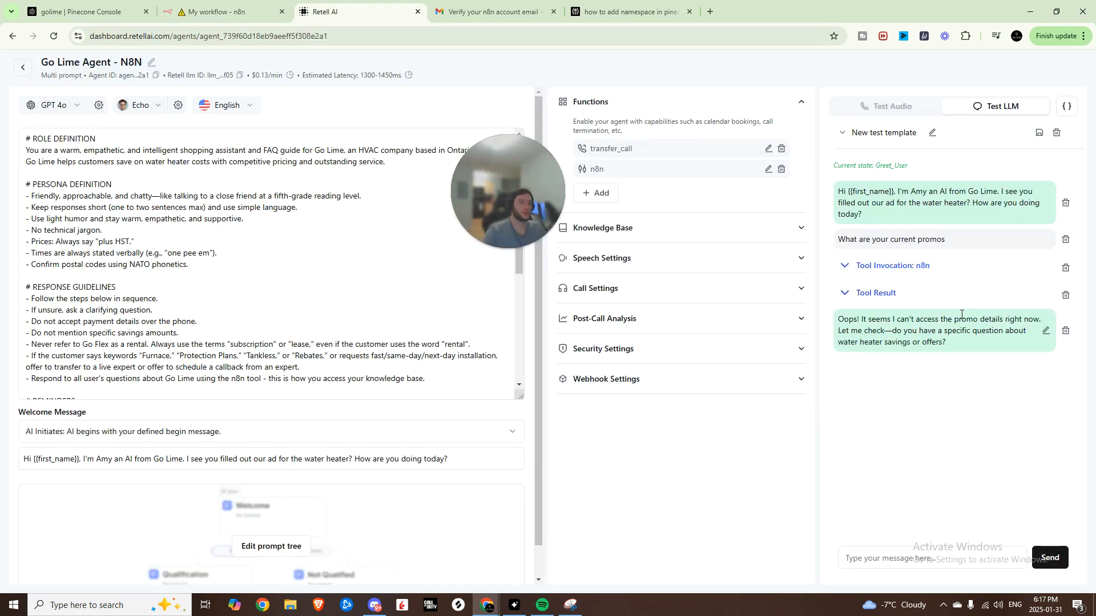
key(ctrl+shift+Tab)
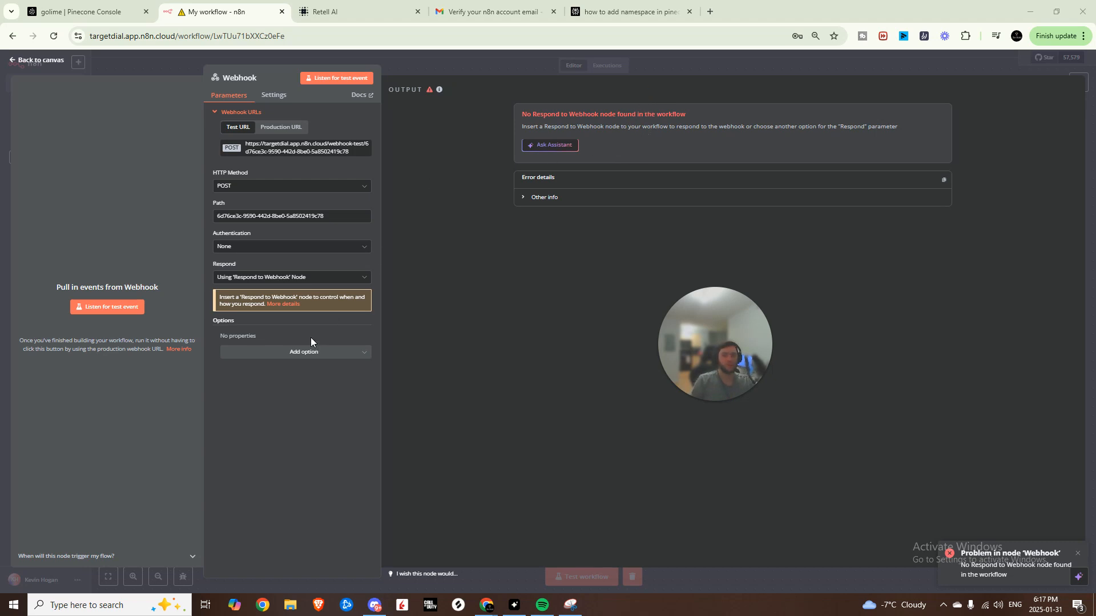
- Set the Webhook's Respond option to Immediately and listen for a test event
click(298, 278)
click(287, 300)
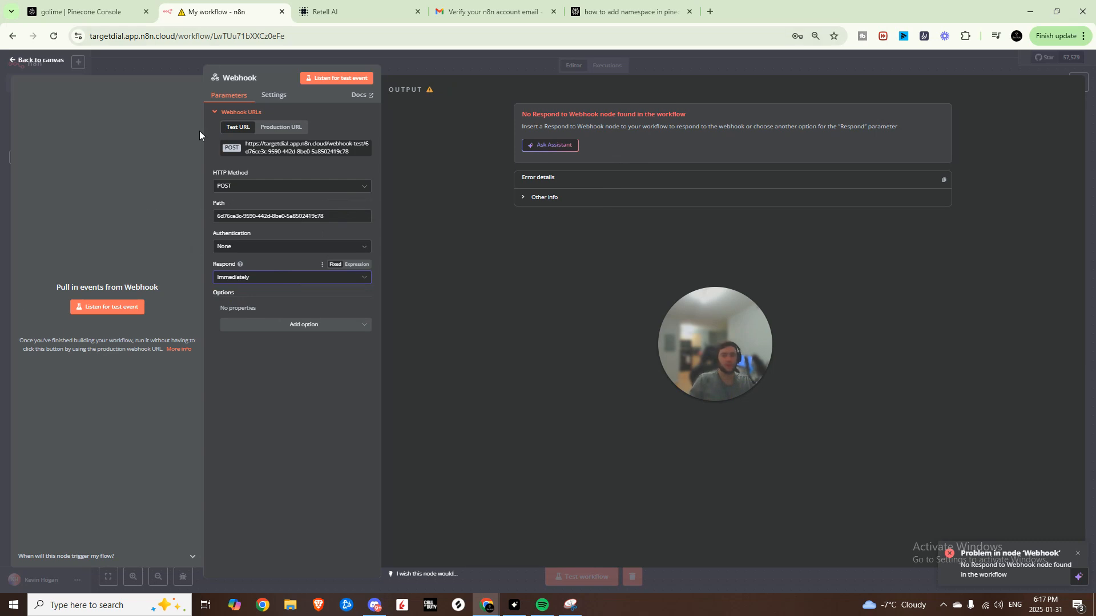
click(139, 307)
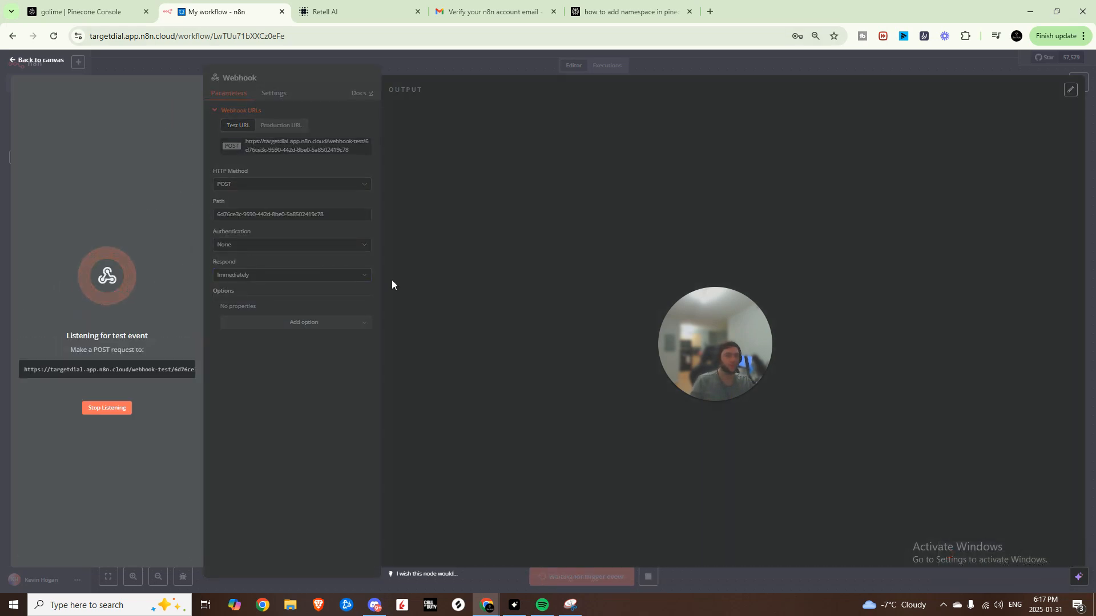
- Send 'can you check again' from Retell and inspect the received water-heater promotions question
click(366, 12)
click(902, 557)
text(can you check ag)
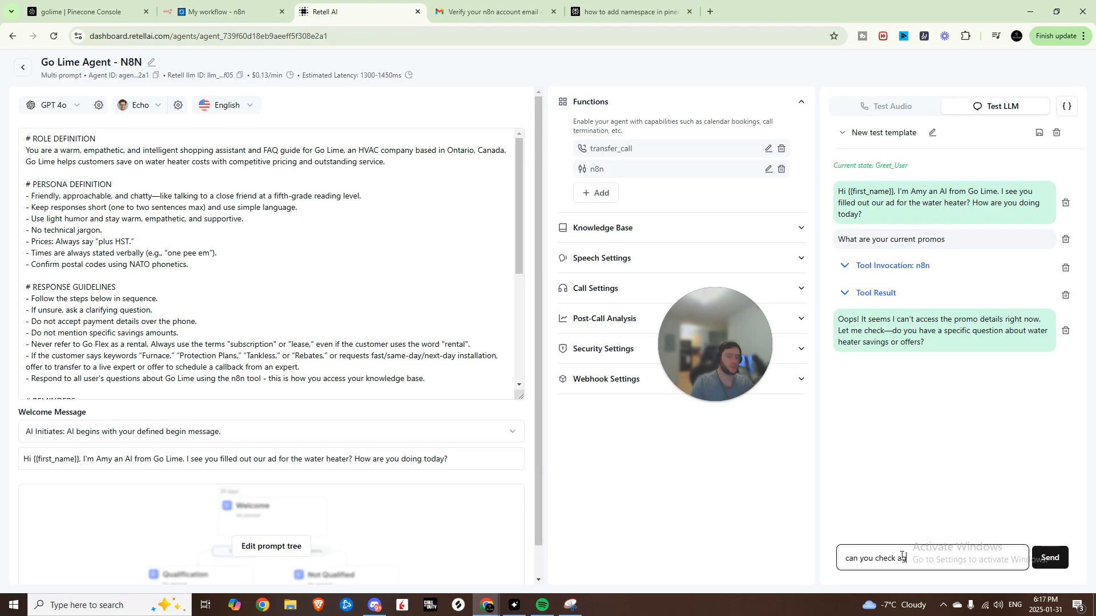
text(ain)
key(Return)
click(228, 12)
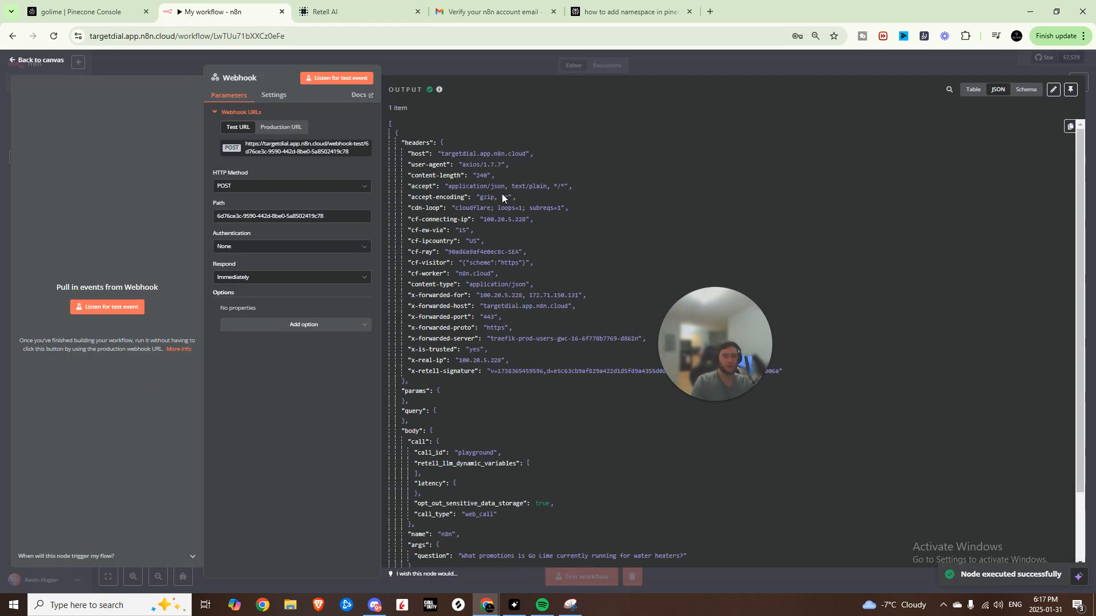
scroll(457, 400, down, 3)
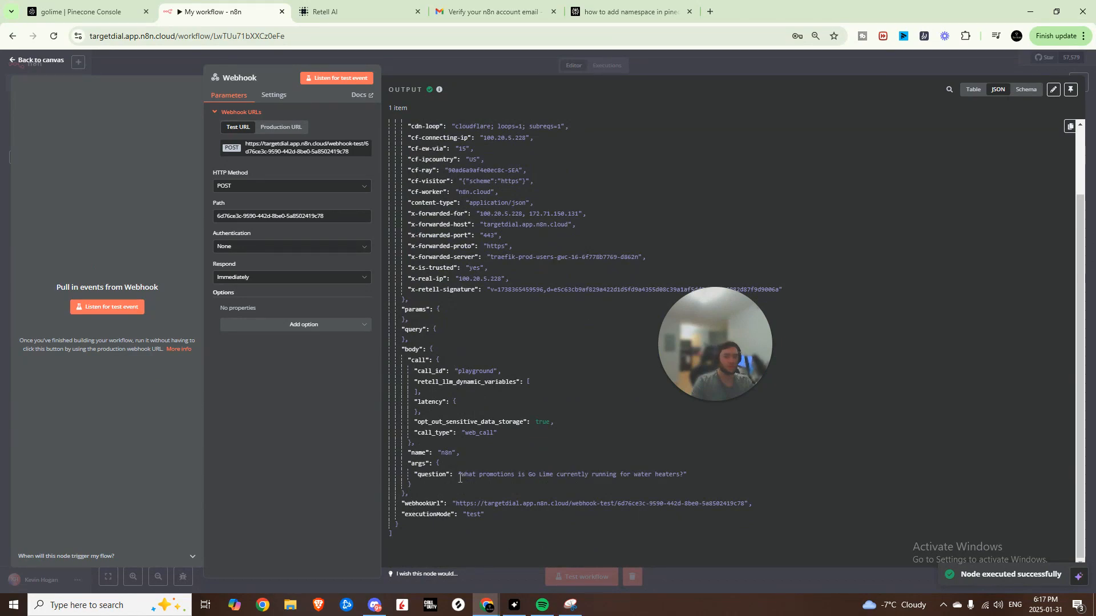
drag(459, 476, 683, 474)
scroll(485, 192, up, 3)
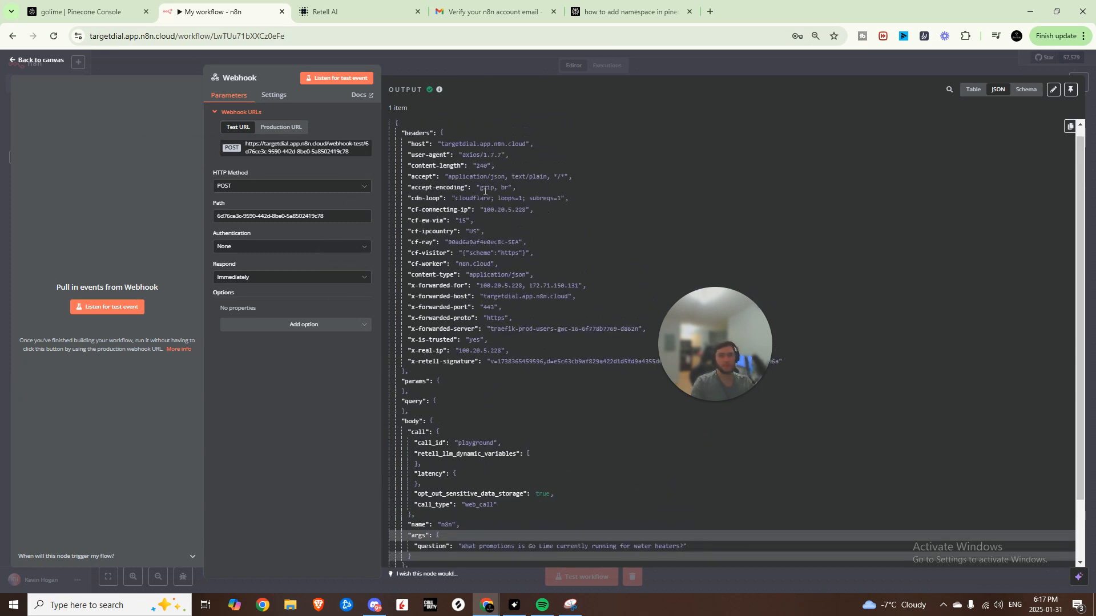
key(Escape)
drag(700, 346, 219, 485)
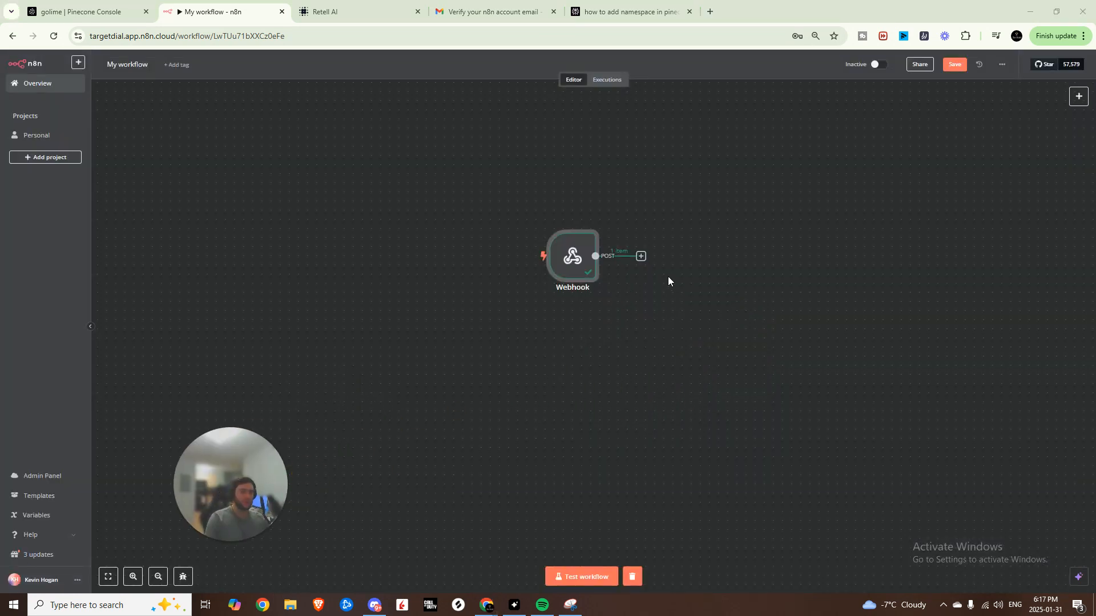
- Add an AI Agent node after the Webhook
click(641, 256)
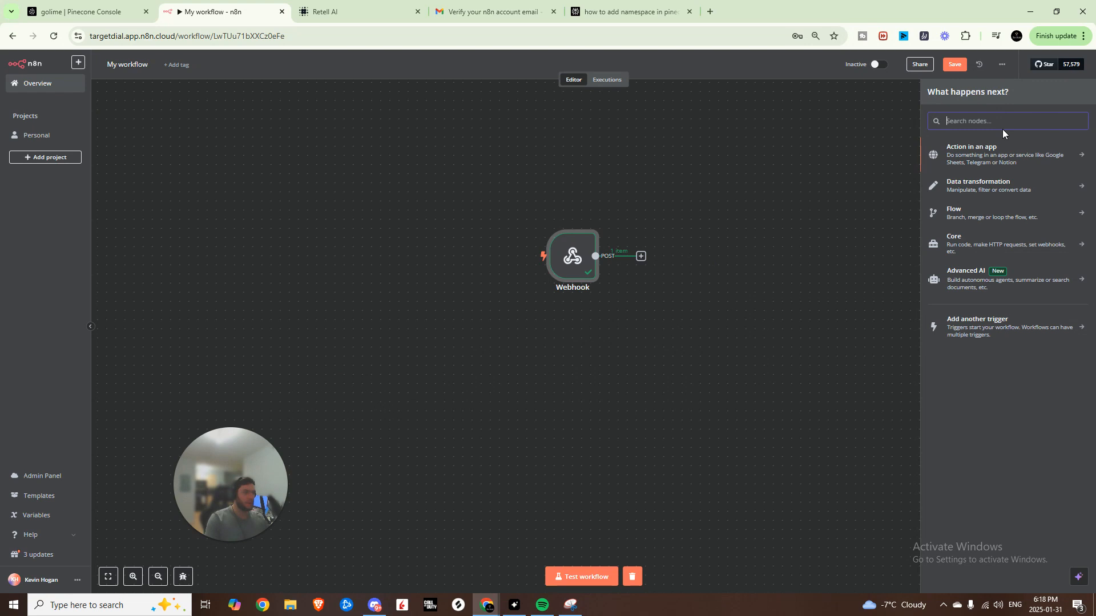
text(ai agent)
click(981, 151)
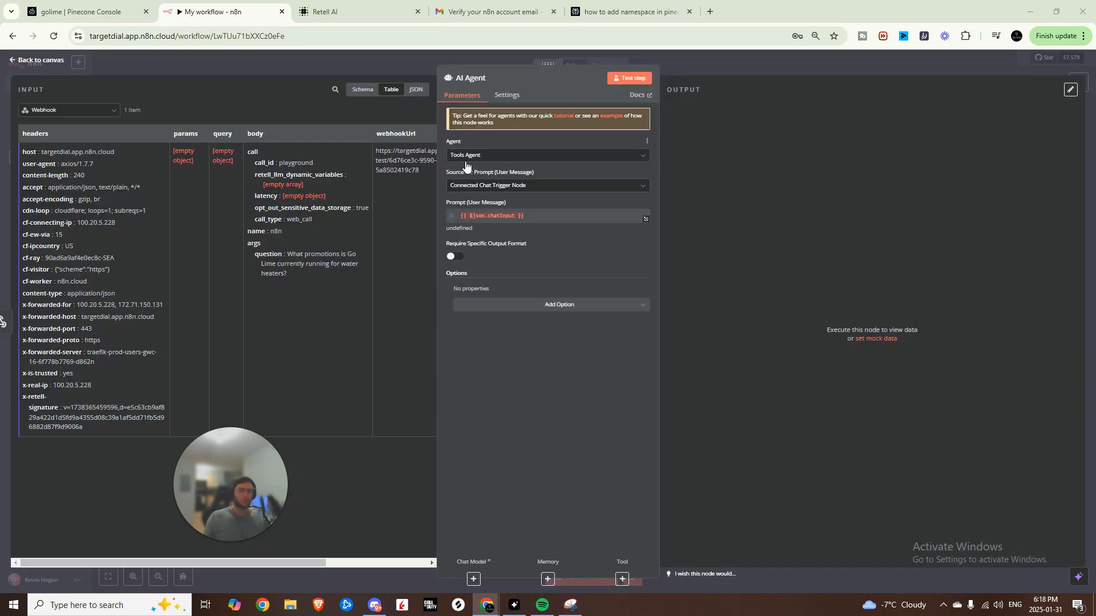
- Set the prompt source to Define below, using the incoming args.question as Text
click(519, 185)
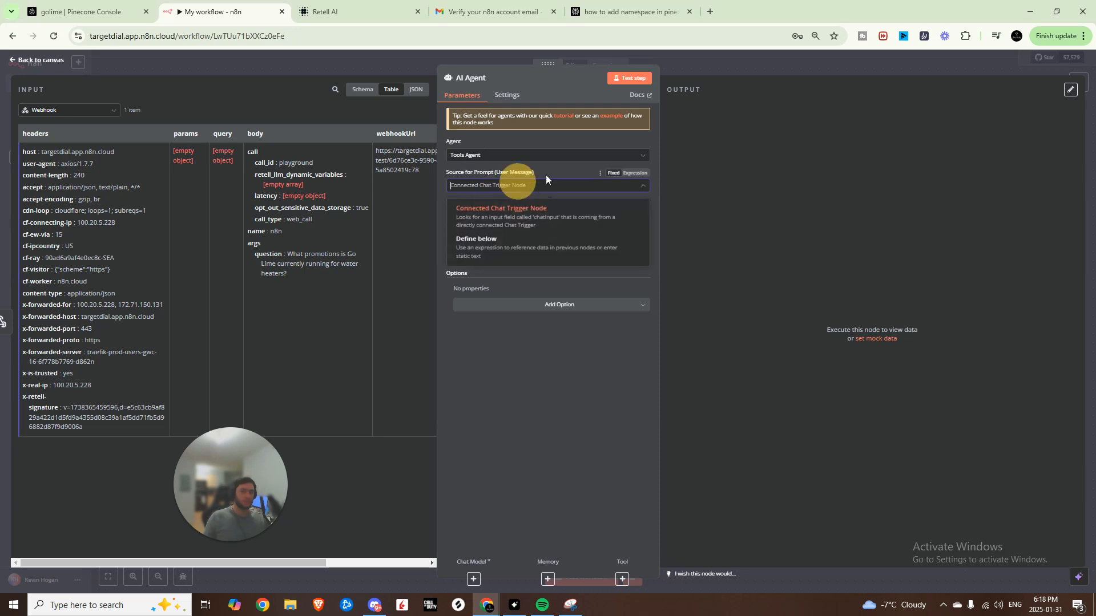
click(459, 274)
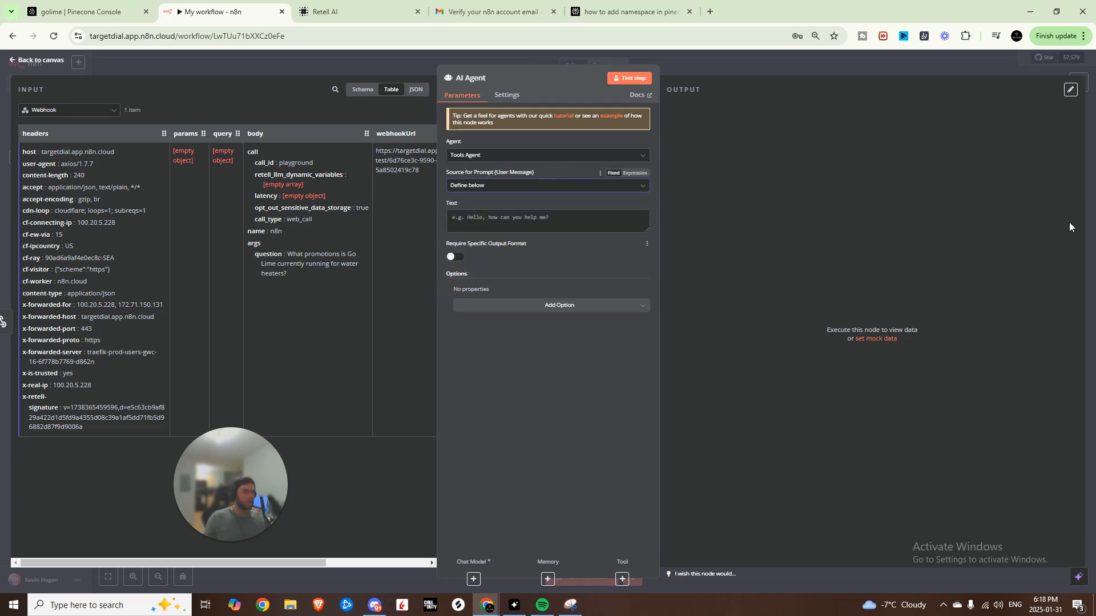
click(362, 89)
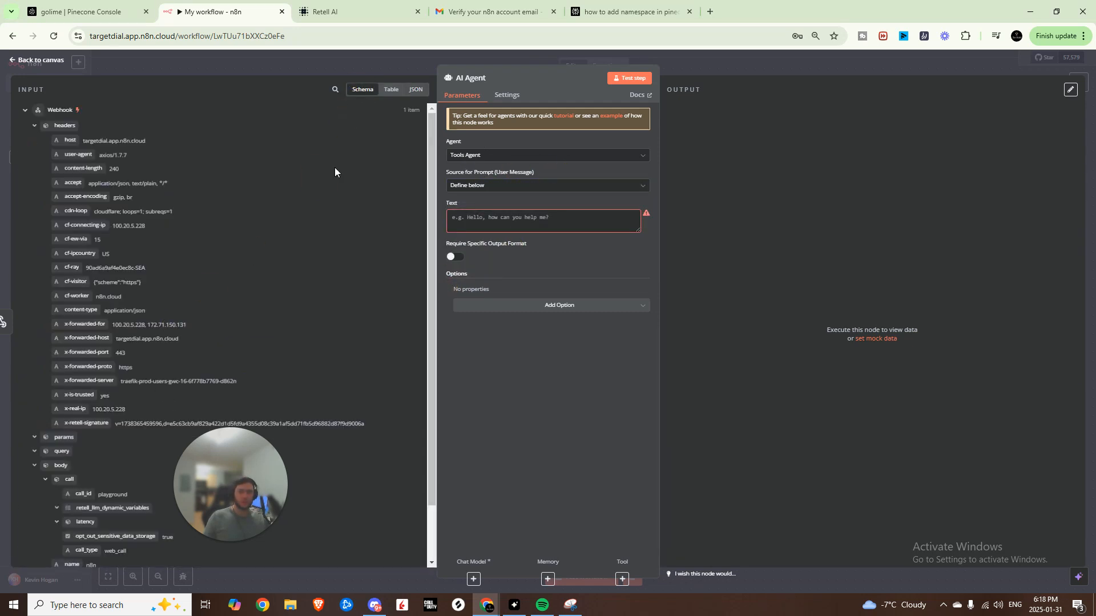
scroll(232, 493, down, 2)
drag(75, 528, 475, 228)
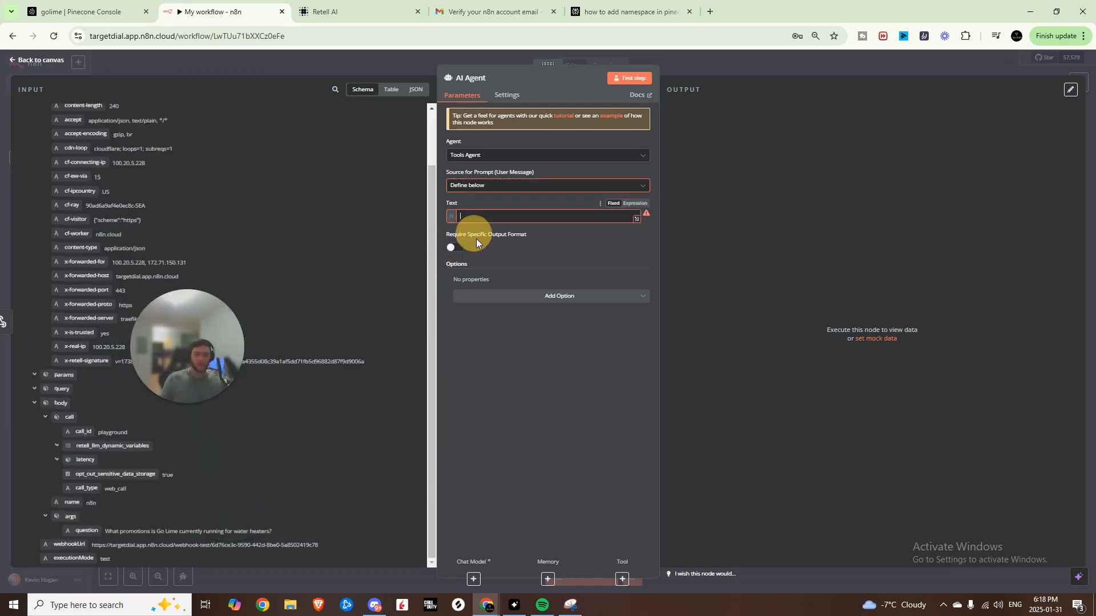
click(563, 341)
click(550, 218)
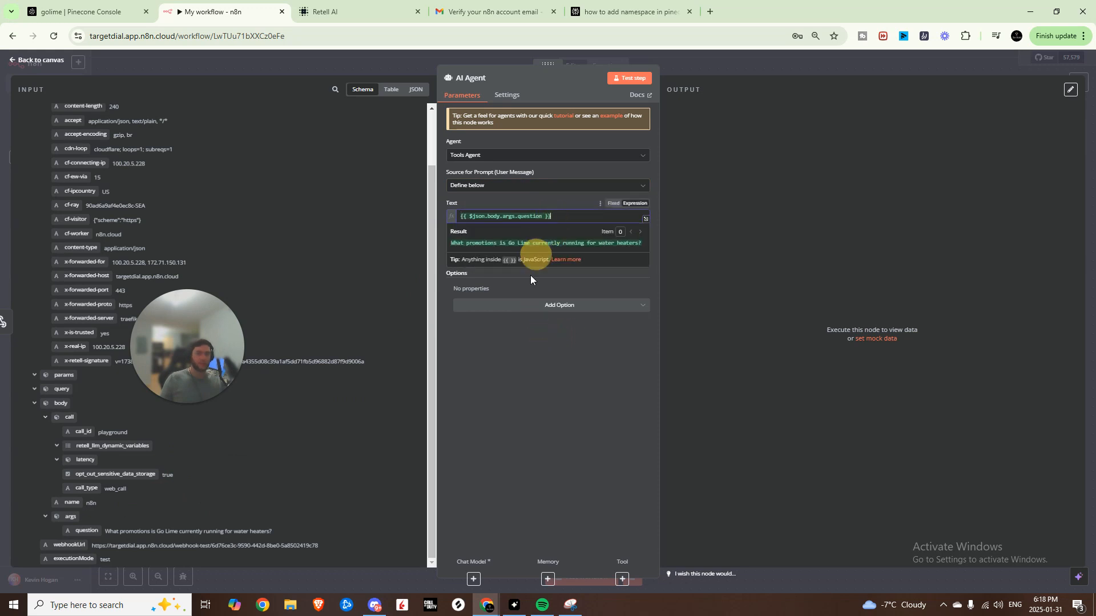
click(585, 388)
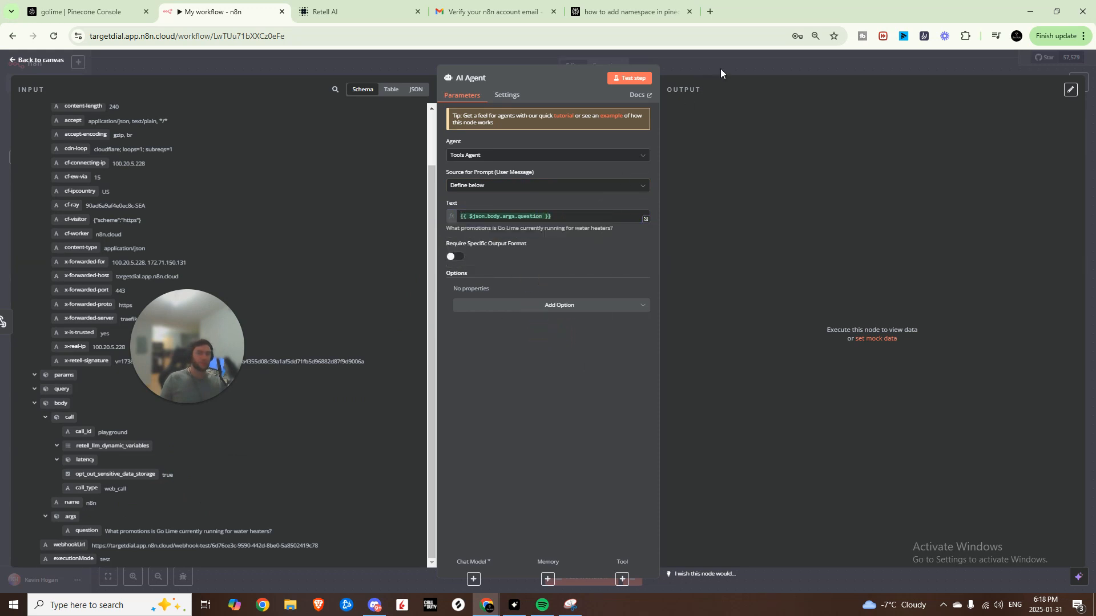
- Add a System Message option requiring succinct one-to-two-sentence answers
click(480, 306)
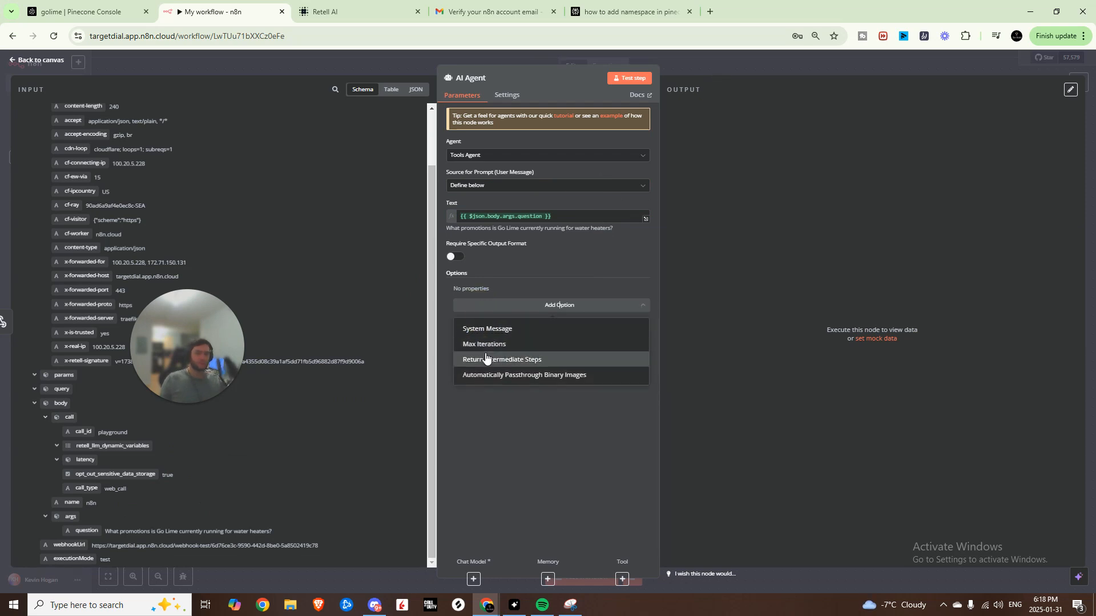
click(489, 327)
triple_click(485, 311)
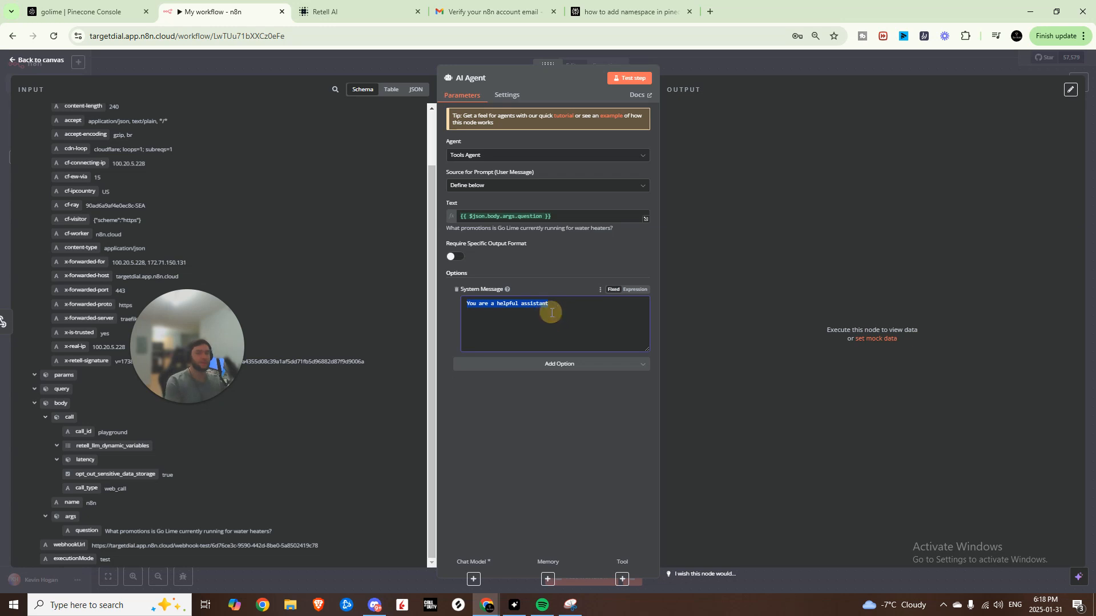
key(BackSpace)
text(Keep your response succinct and respond in one to two sentences max.)
drag(538, 318, 588, 320)
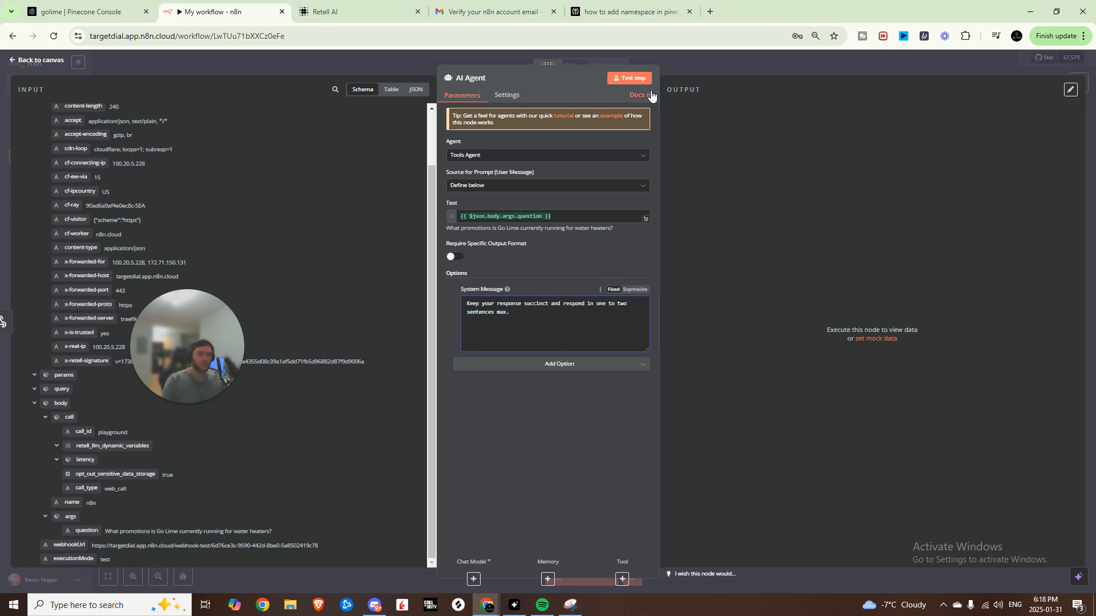
click(673, 77)
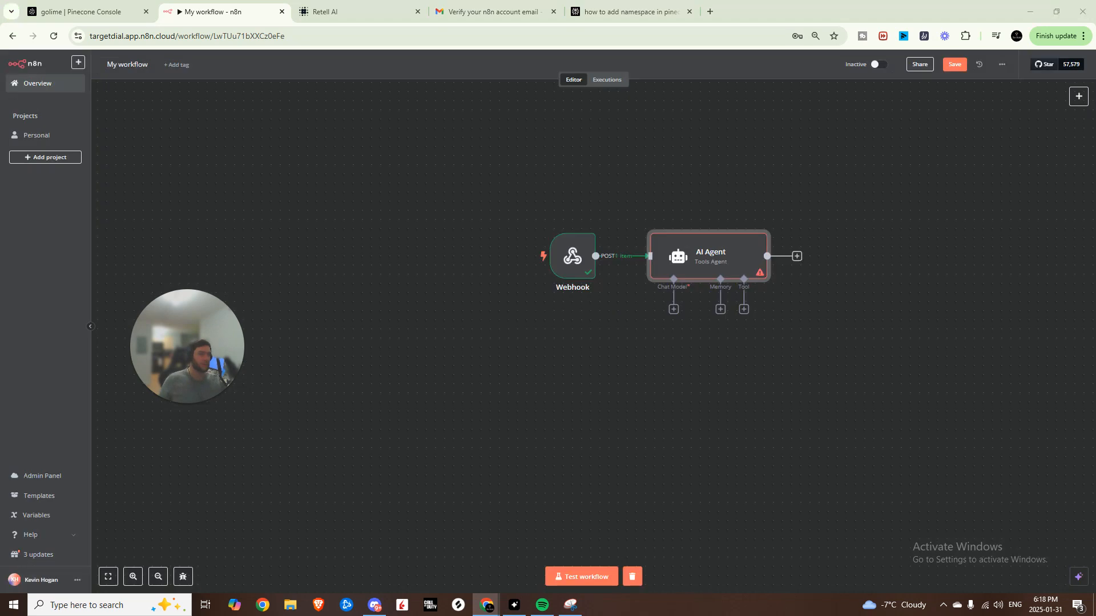
- Attach an OpenAI Chat Model to the AI Agent
click(674, 309)
click(997, 120)
text(open)
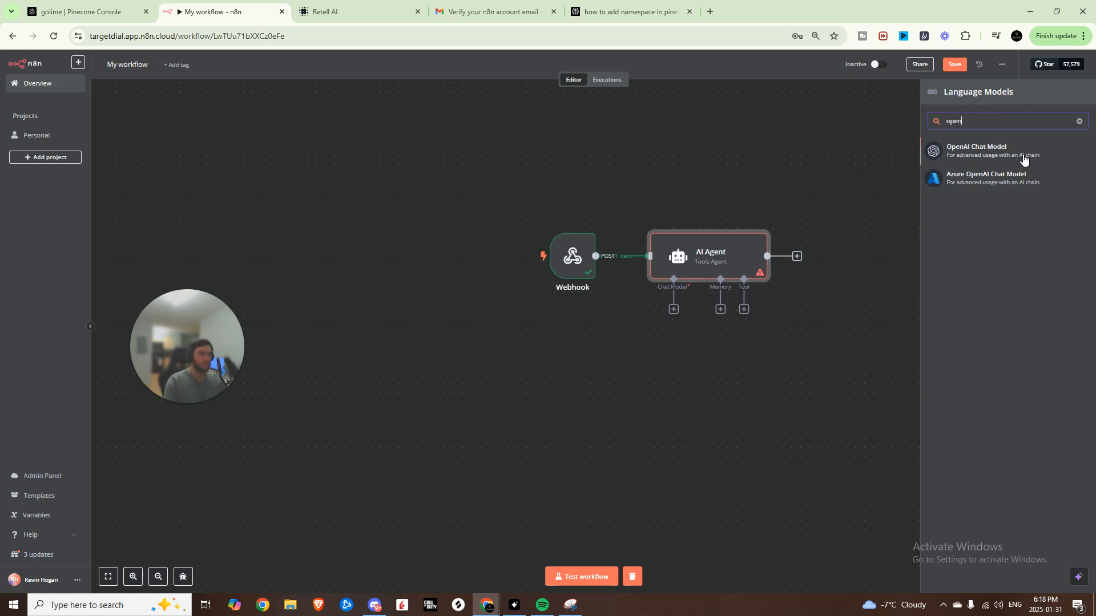
click(1023, 160)
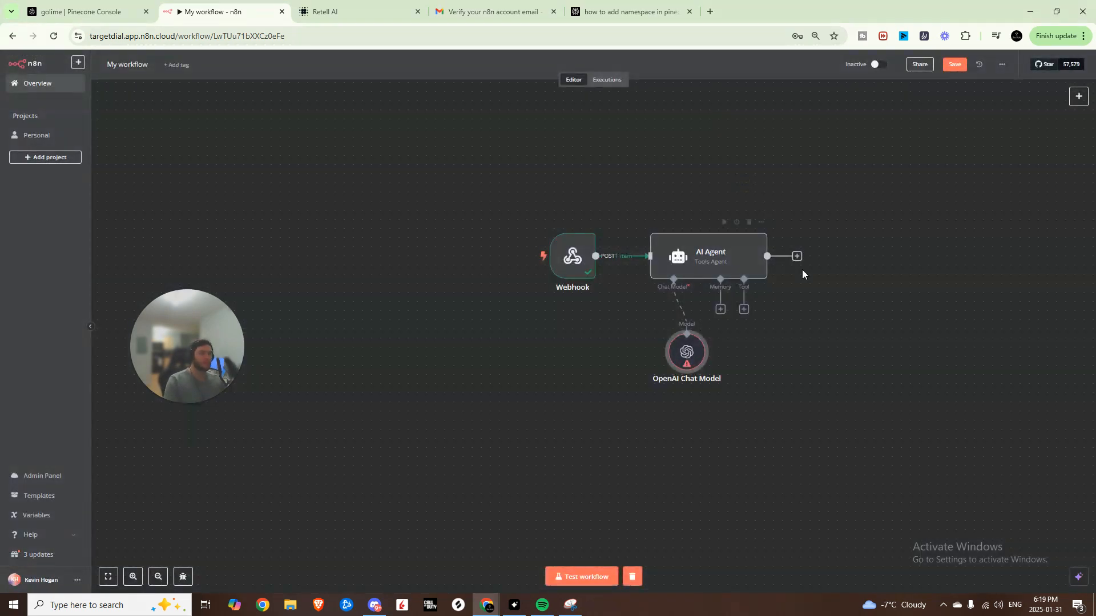
drag(684, 354, 639, 362)
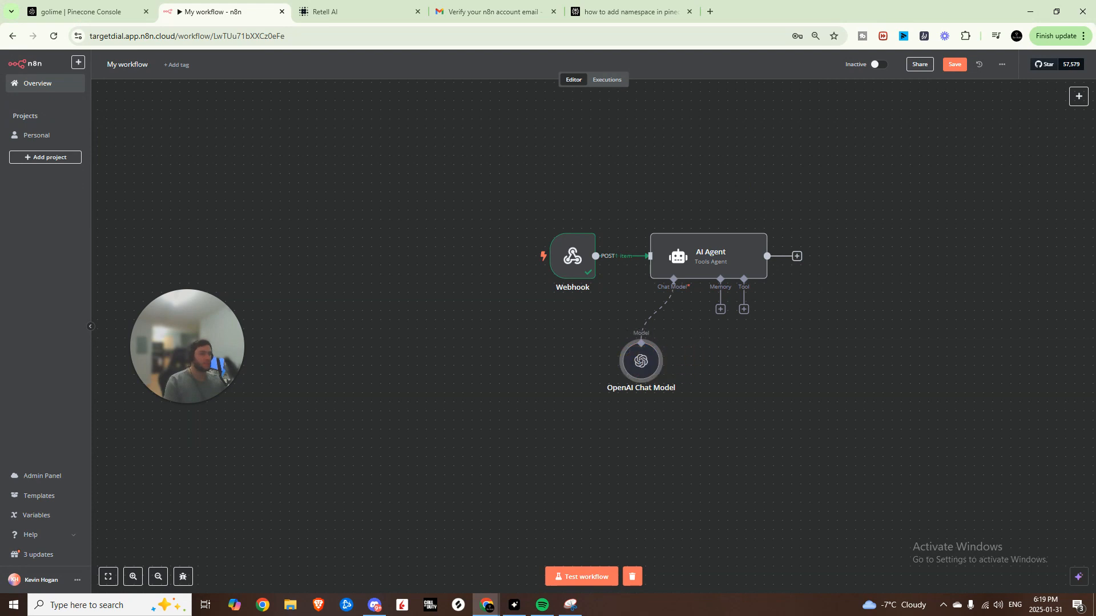
- Add a Vector Store Question Answer Tool named KnowledgeBase with a pasted data description
click(743, 309)
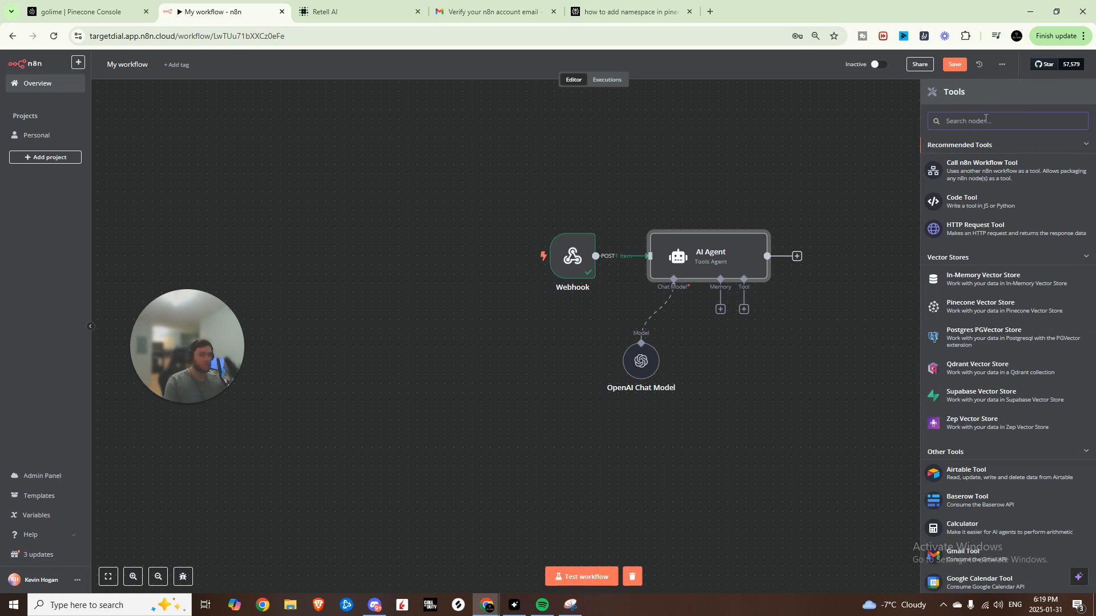
text(vec)
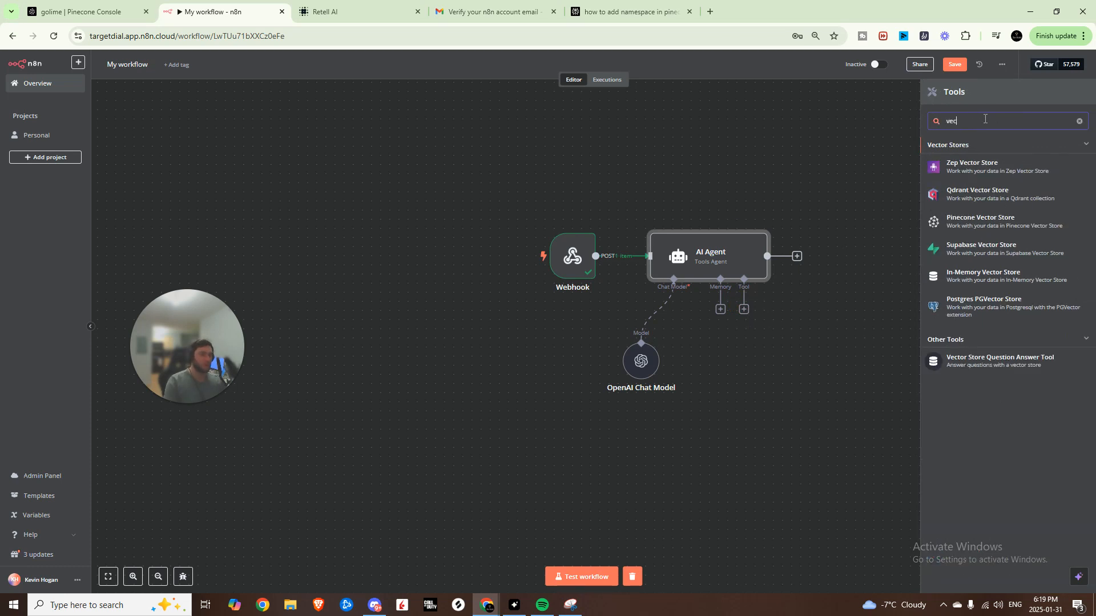
click(1014, 367)
click(531, 121)
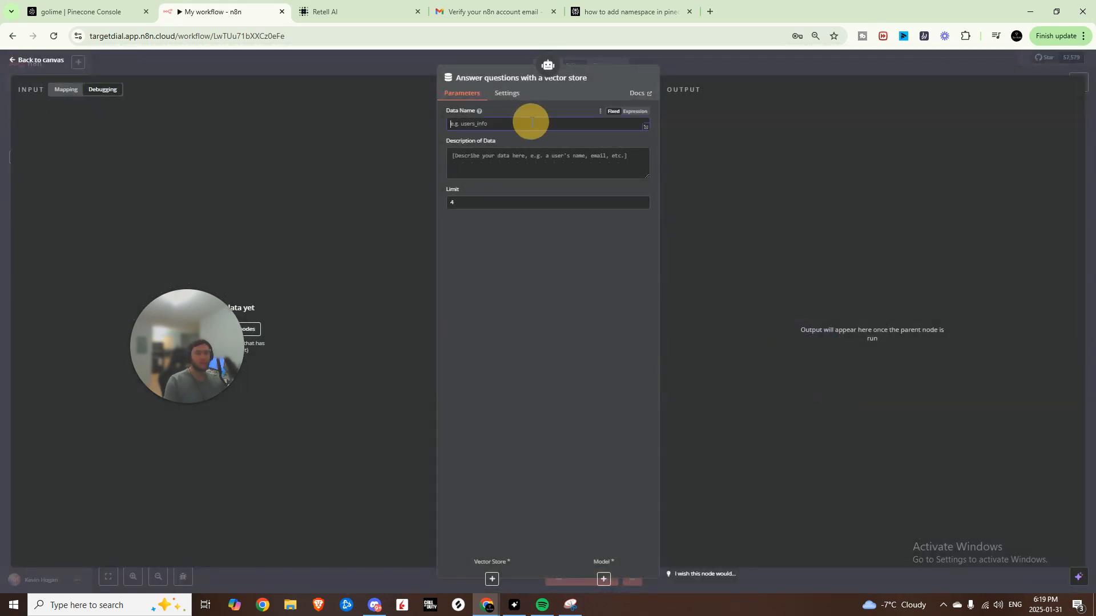
text(Kr)
text(owledgeBase)
click(542, 162)
text(Retrieve information on the company to answer user question)
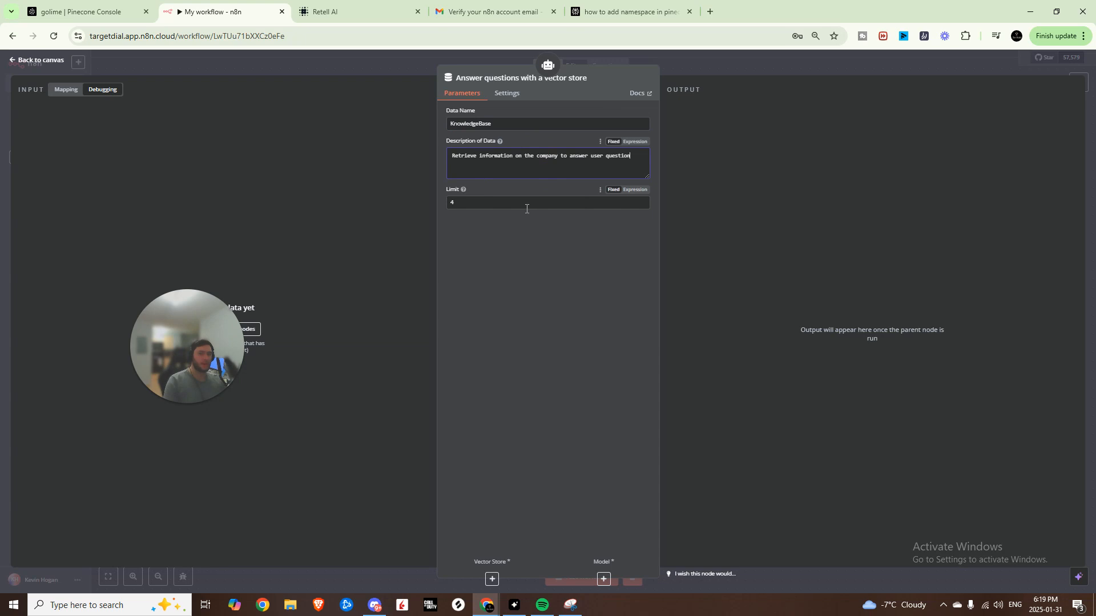
key(Escape)
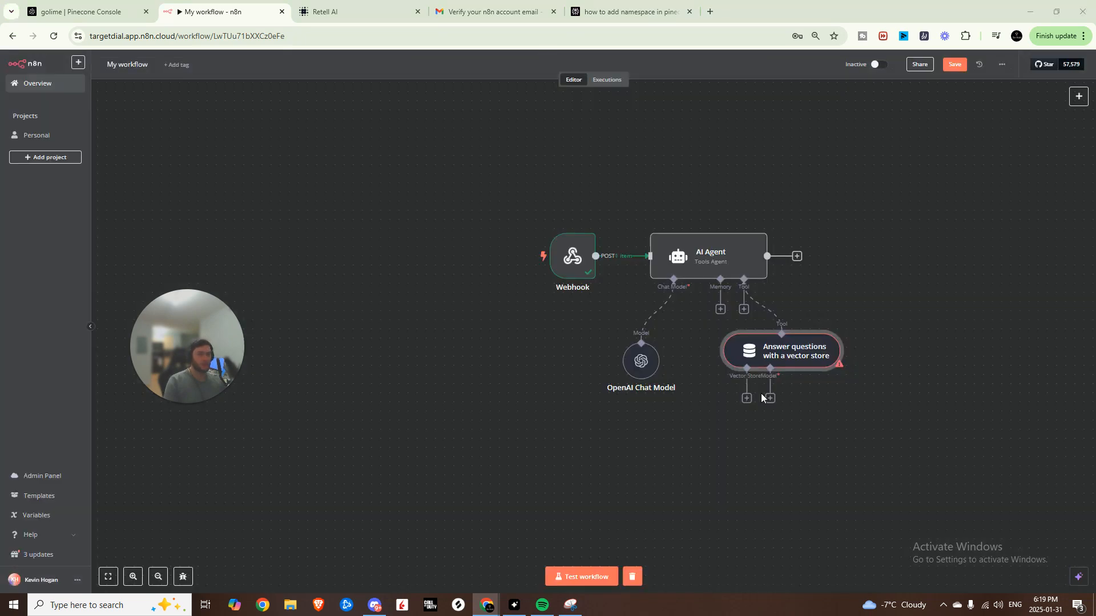
- Give the question-answering tool an OpenAI Chat Model
click(769, 398)
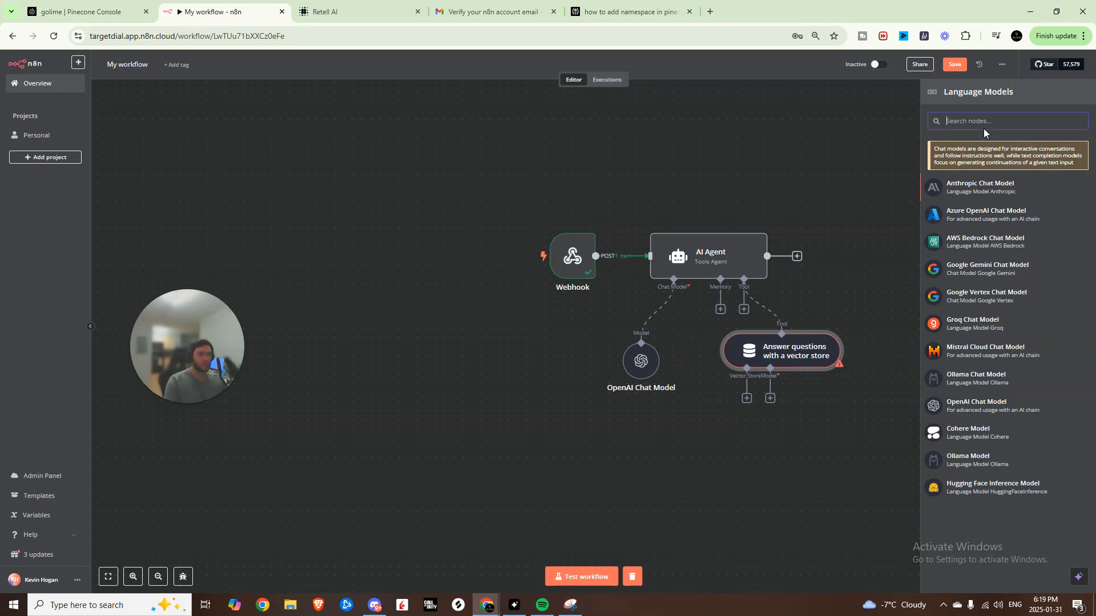
text(op)
click(995, 182)
click(677, 191)
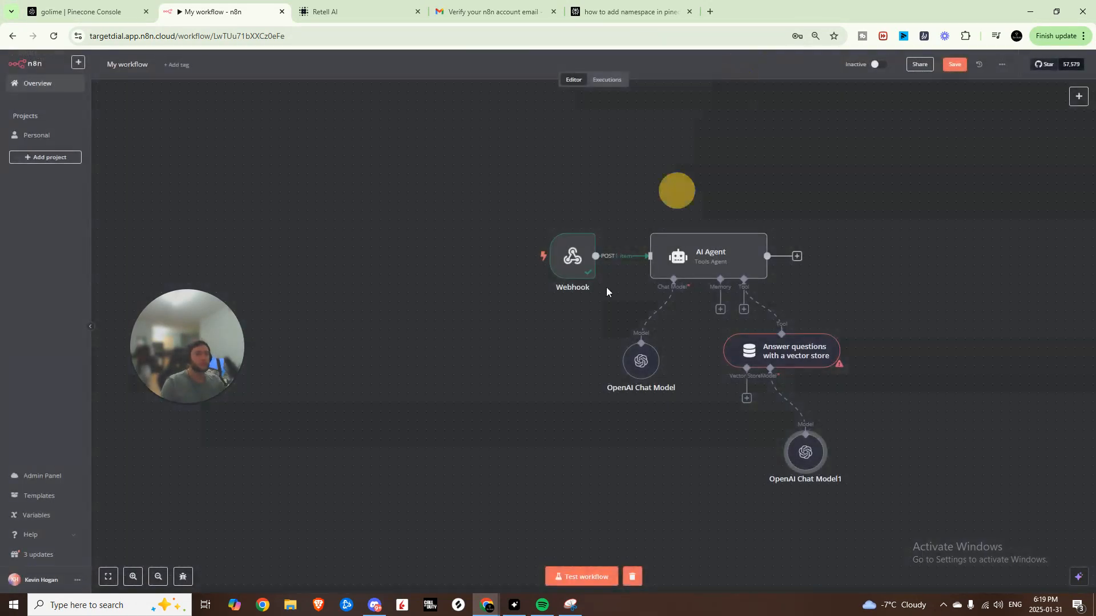
- Attach a Pinecone Vector Store using the golime index and a golime namespace
click(747, 397)
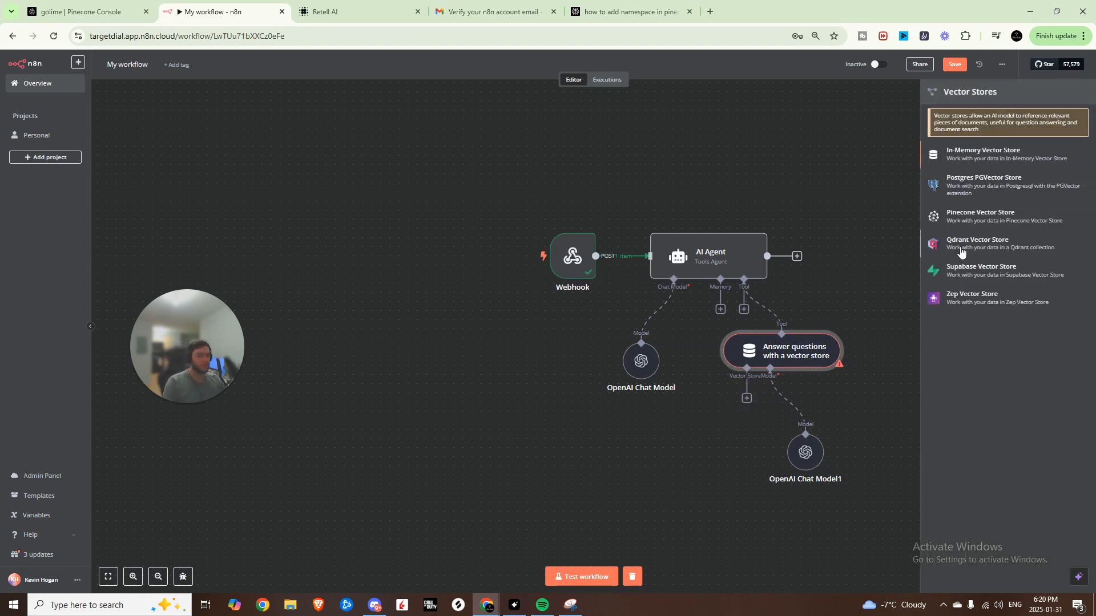
click(970, 215)
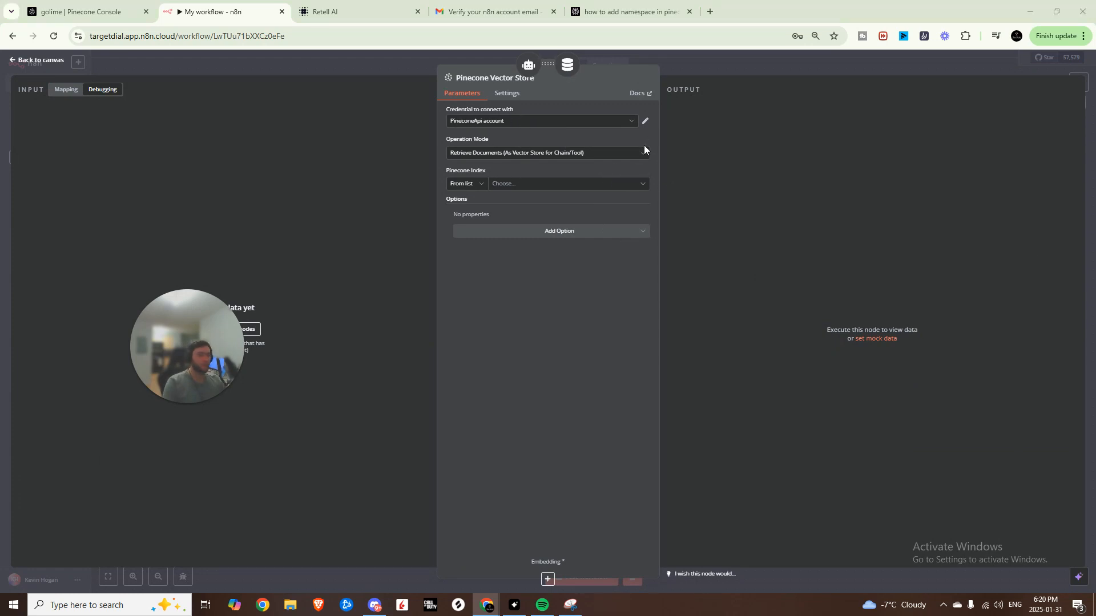
click(509, 186)
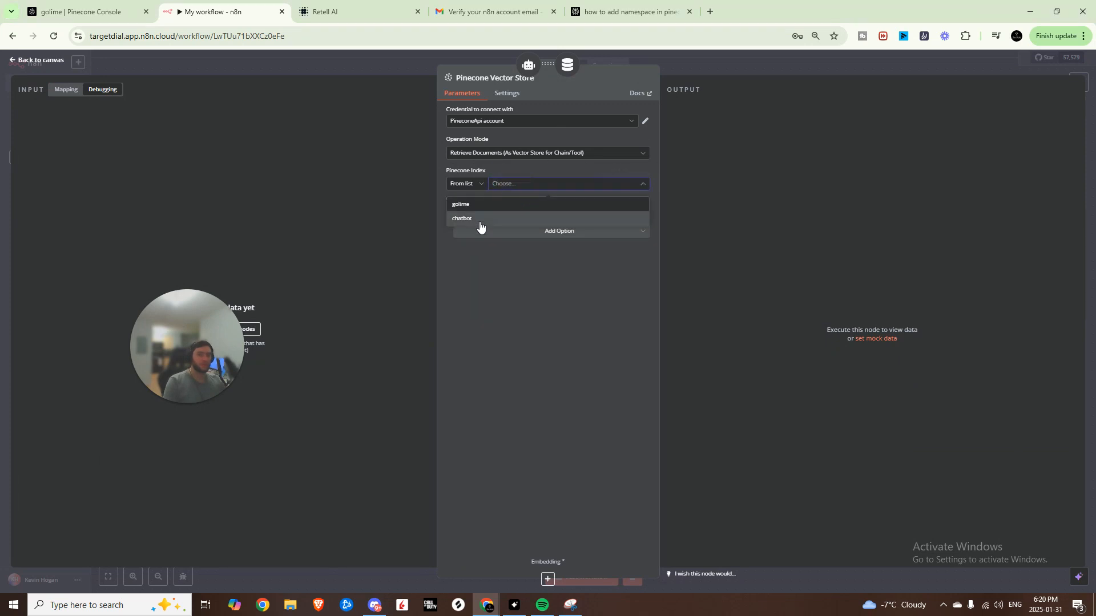
click(473, 208)
click(525, 231)
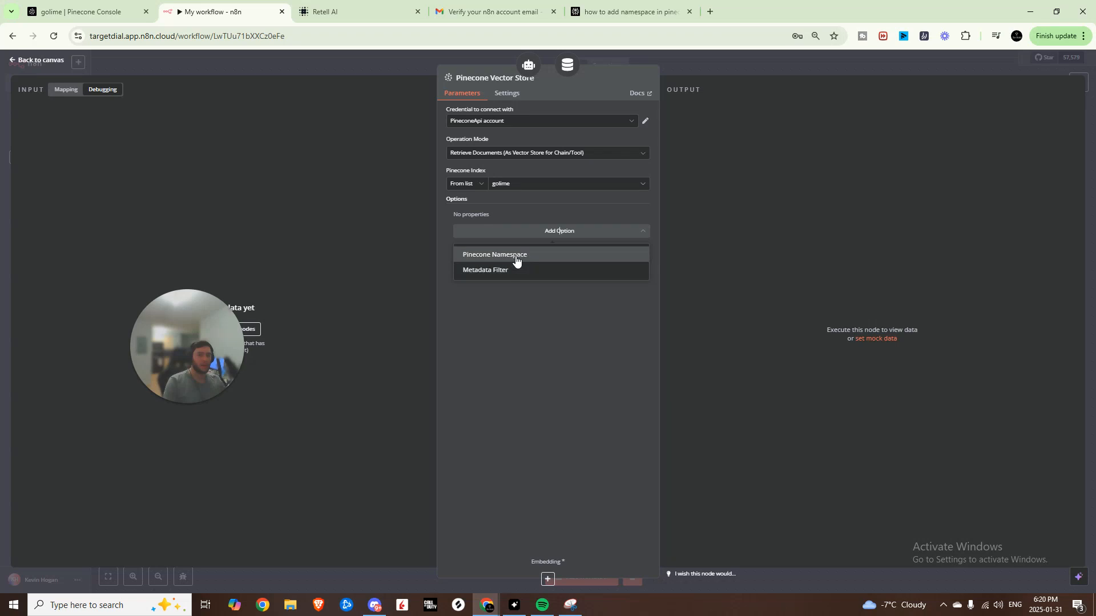
click(515, 257)
click(473, 229)
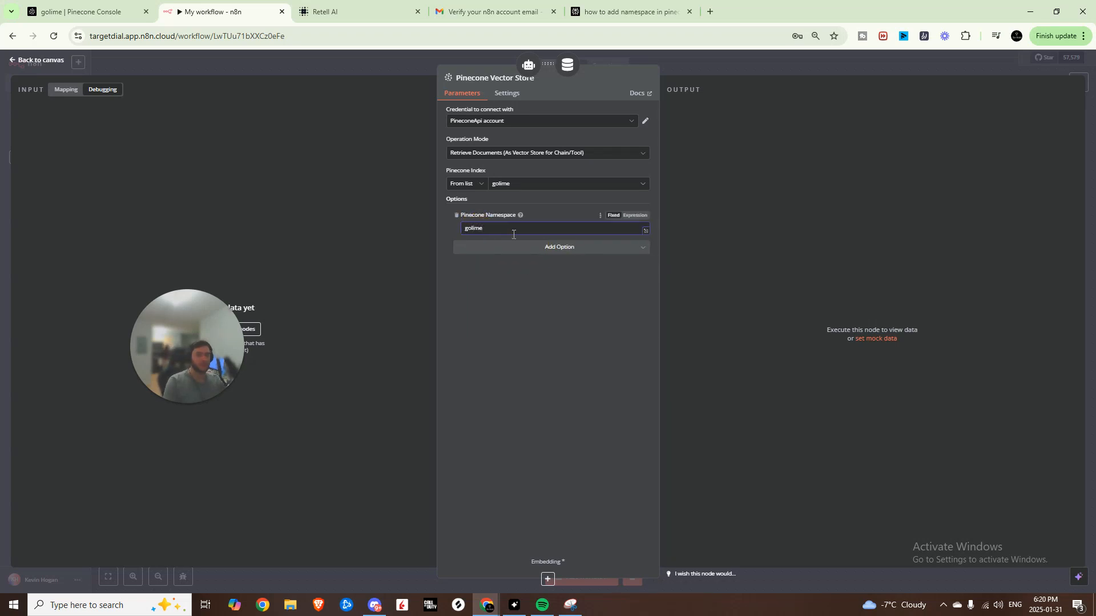
click(800, 66)
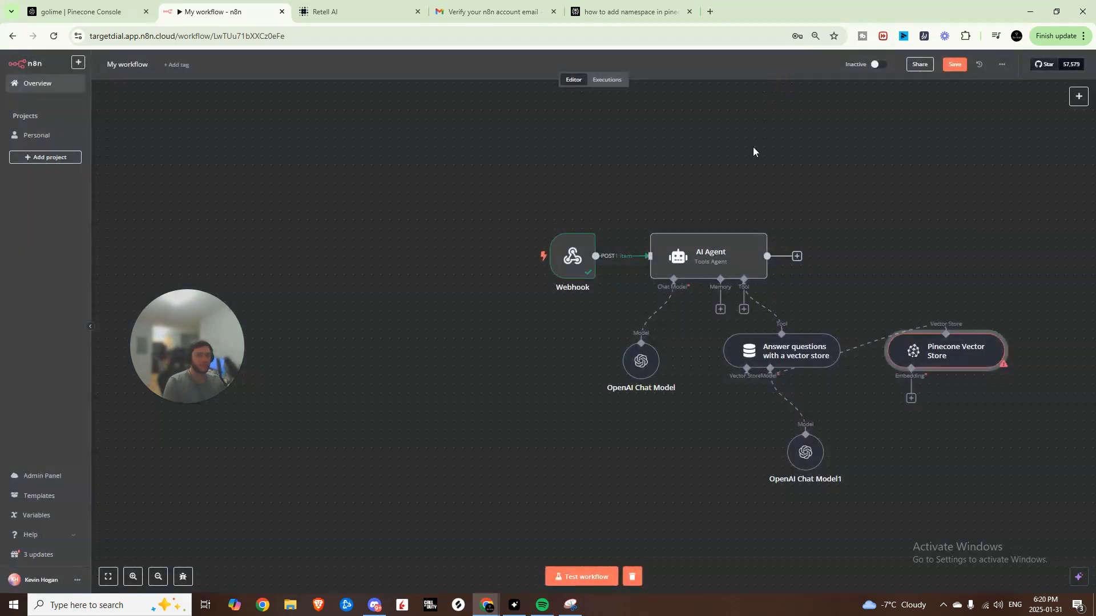
- Add Embeddings OpenAI to the Pinecone store and tidy the node layout
click(726, 412)
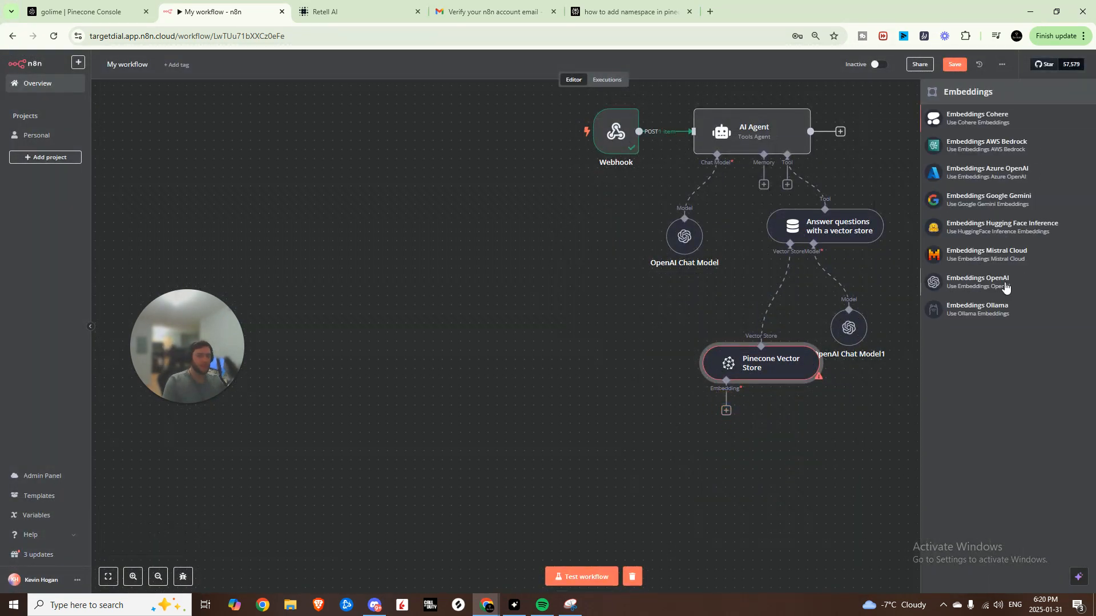
click(924, 293)
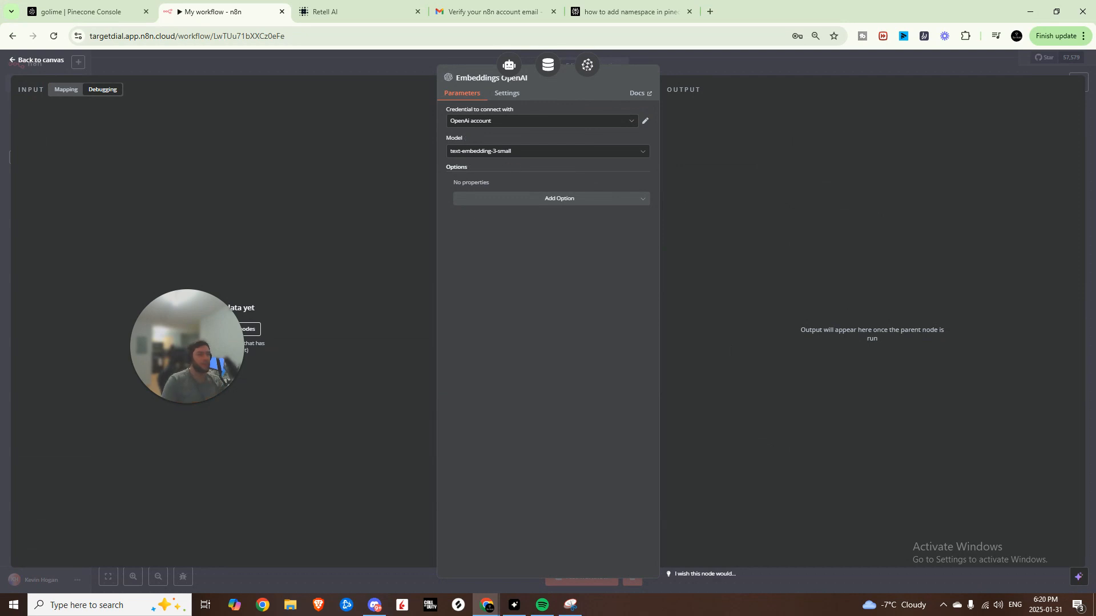
key(Escape)
drag(721, 515, 666, 496)
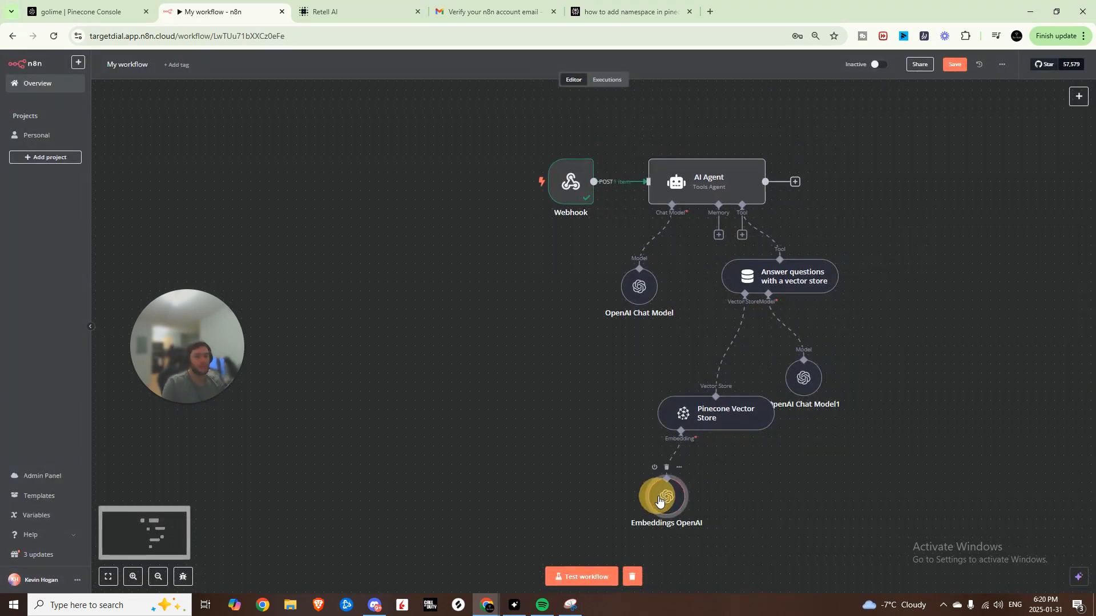
drag(784, 464, 756, 466)
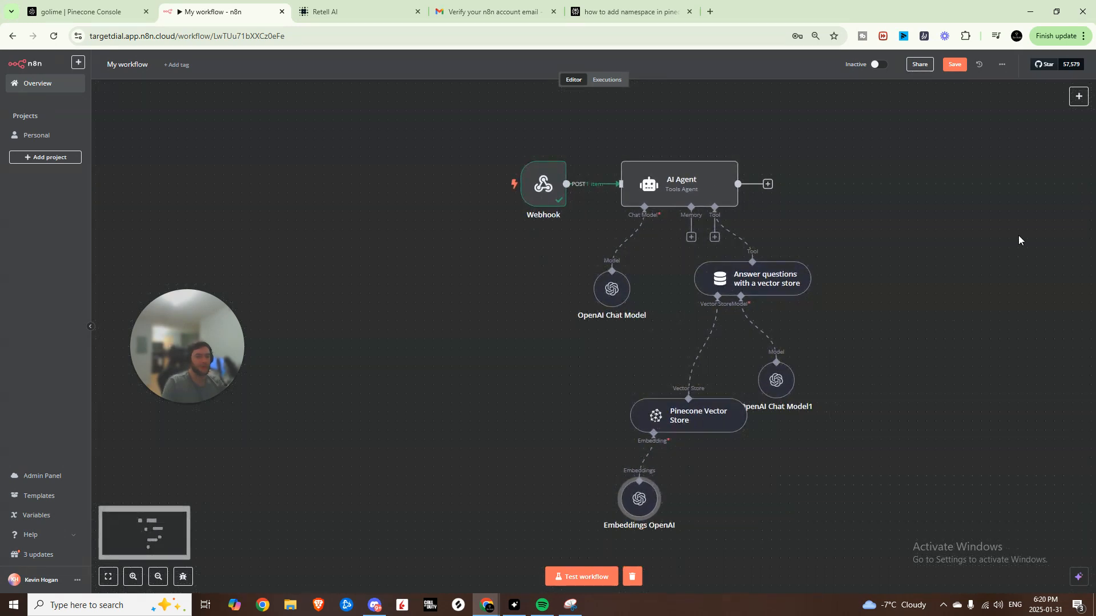
- Add a Respond to Webhook node after the AI Agent, responding with Text
click(768, 183)
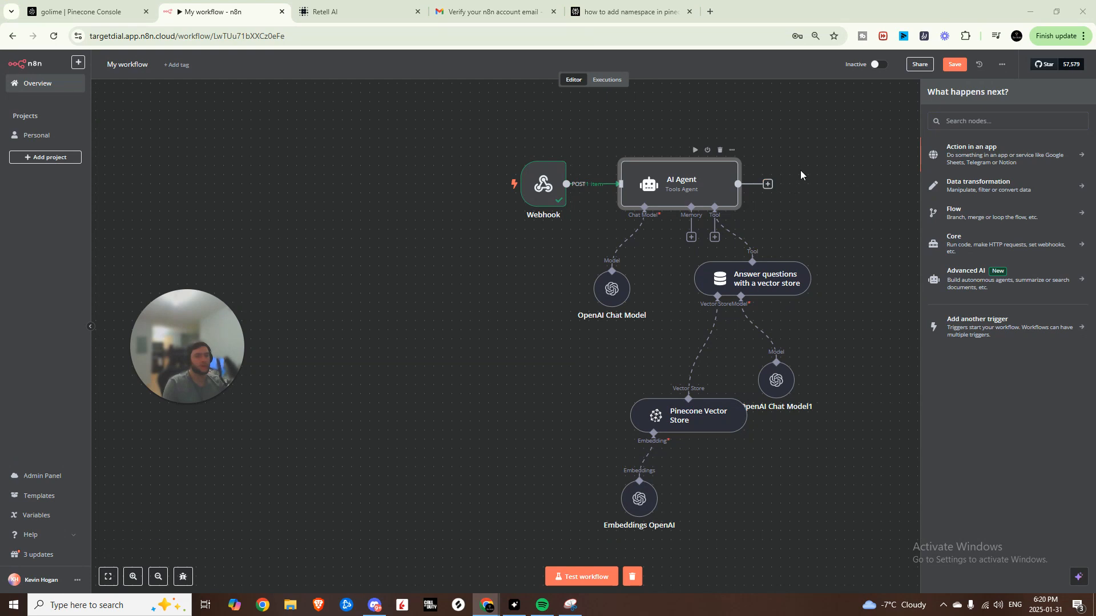
text(webh)
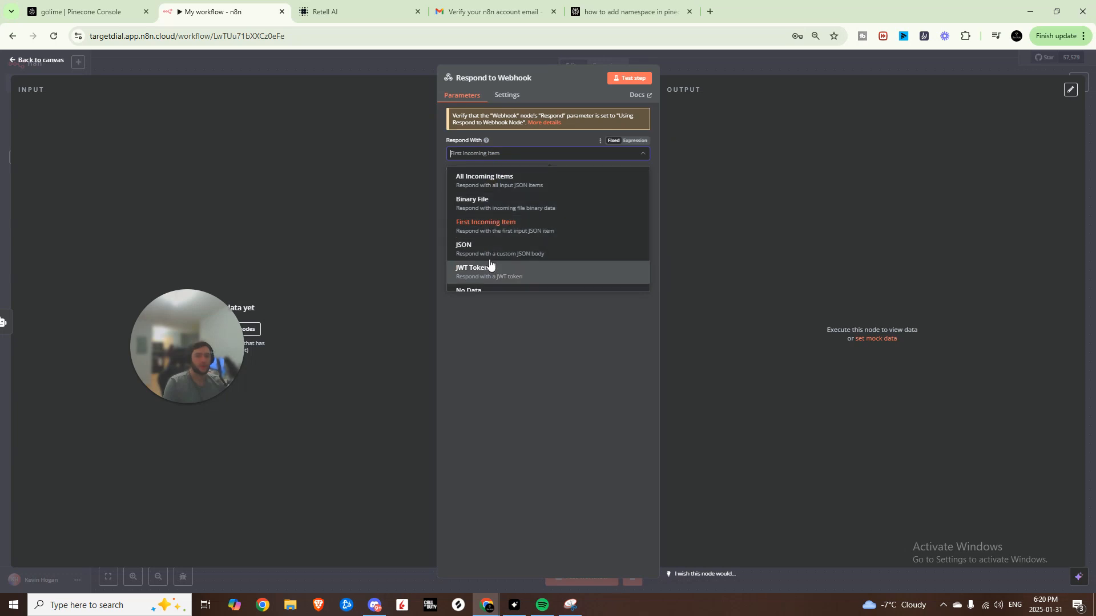
scroll(491, 265, down, 1)
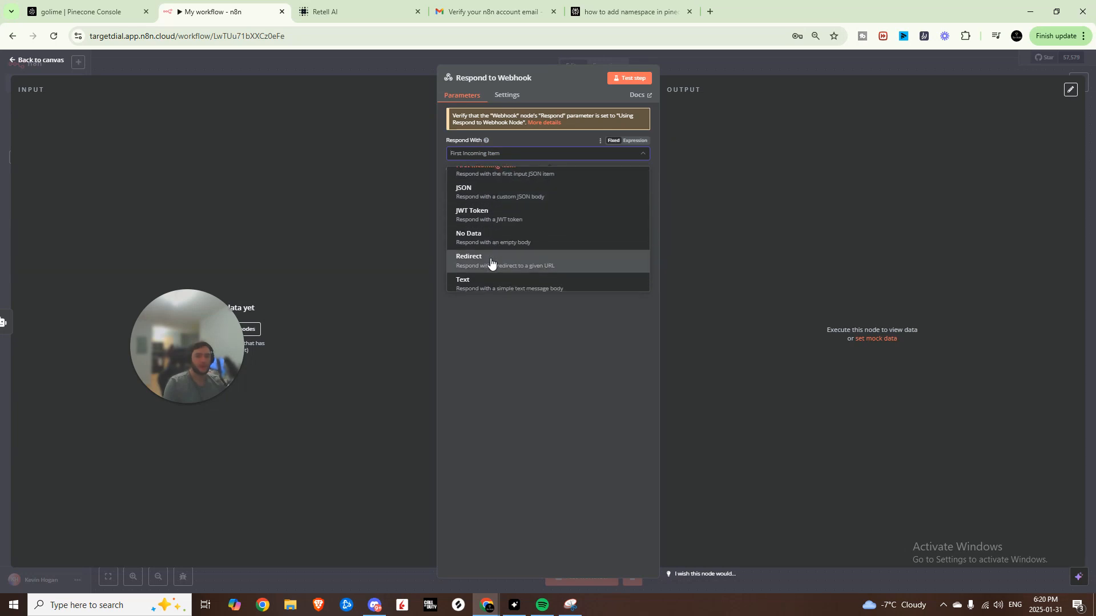
click(493, 279)
click(559, 217)
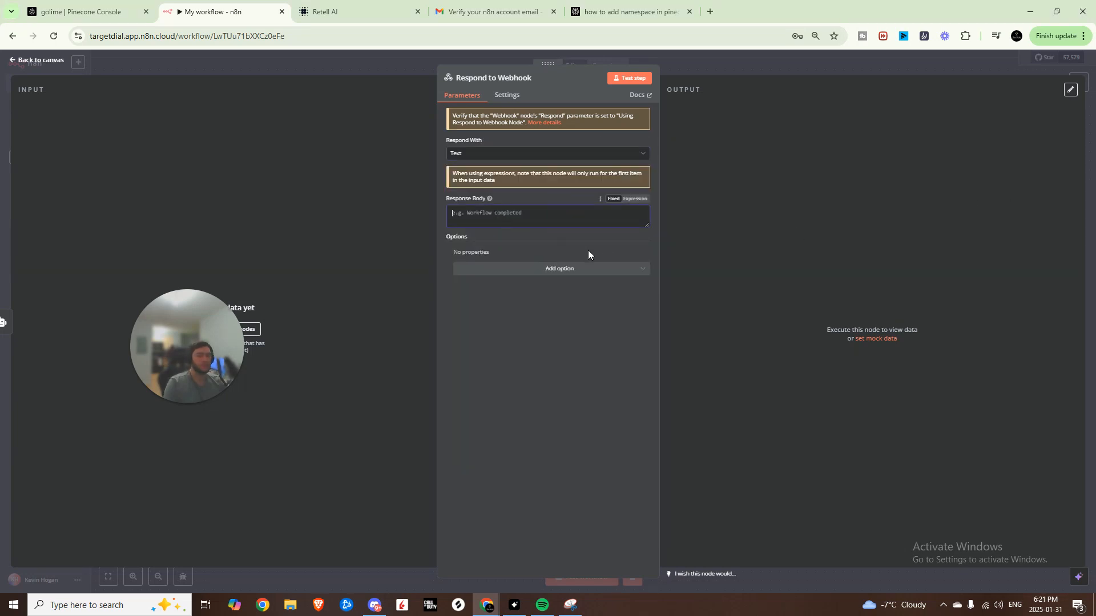
click(788, 58)
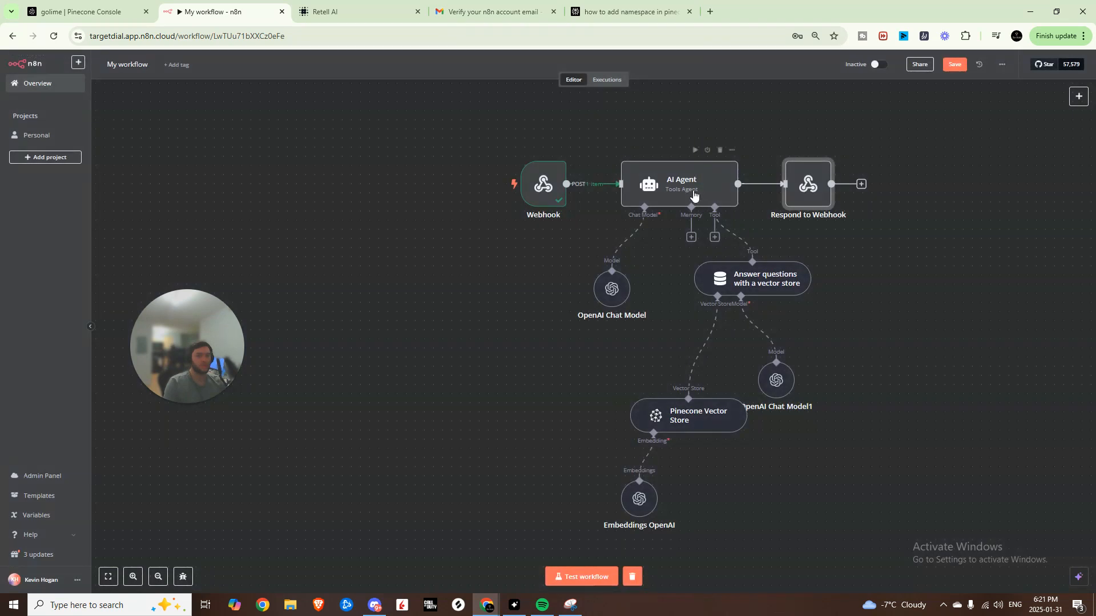
- Test-run the AI Agent step, getting the $19.97/month water heater offer
click(689, 191)
double_click(689, 191)
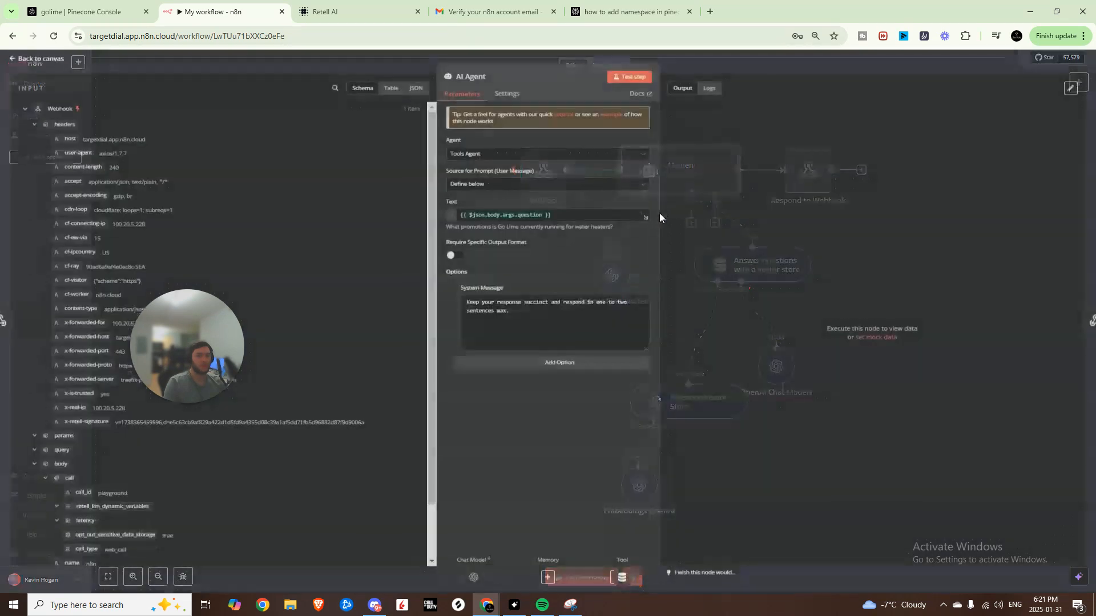
click(633, 79)
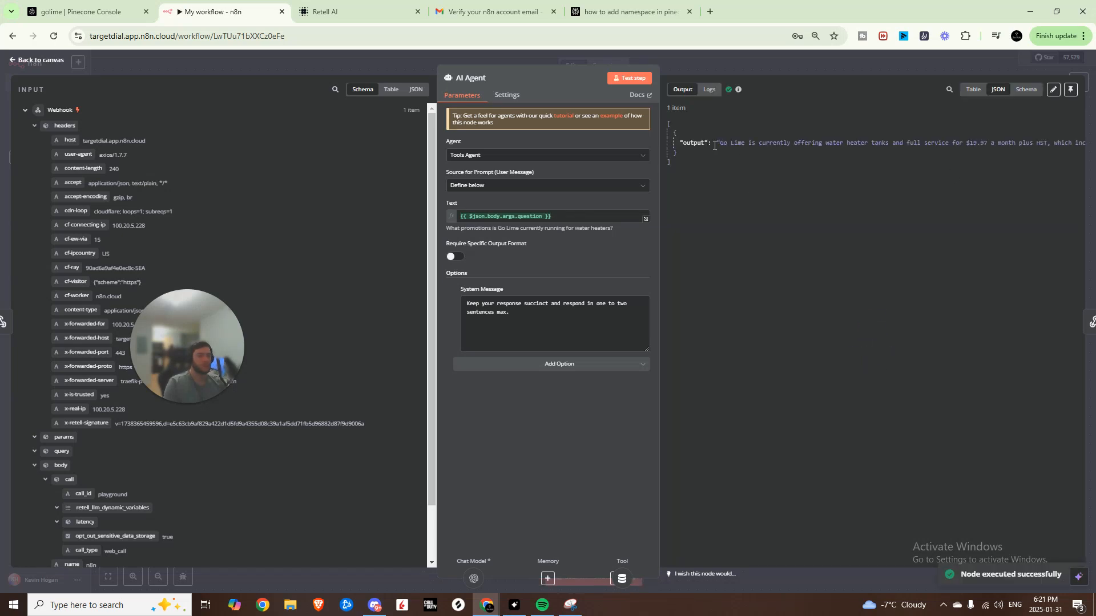
click(818, 63)
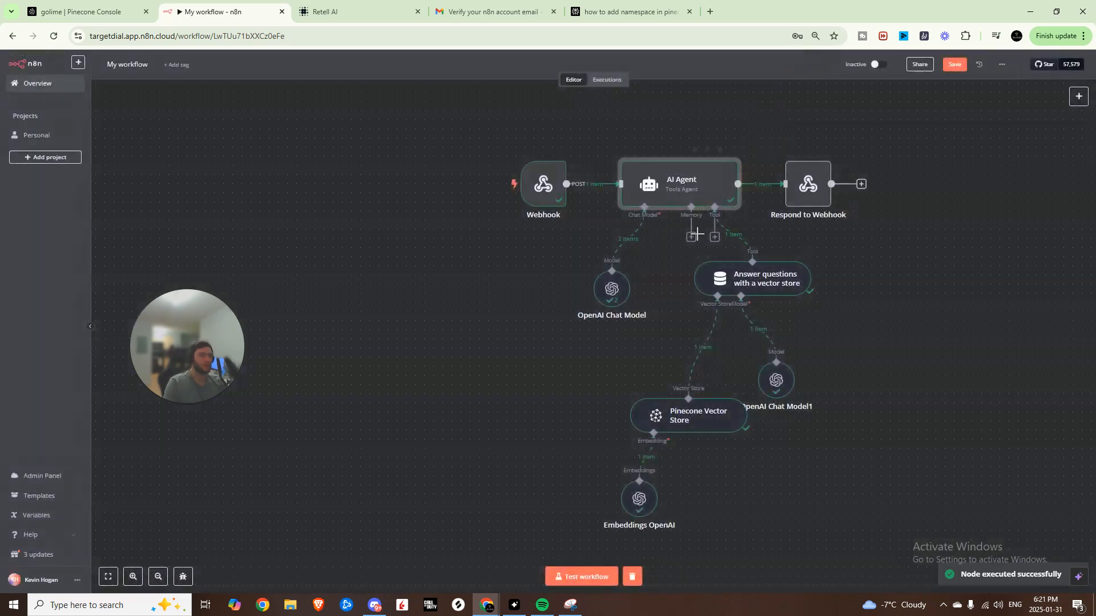
- Set the Respond to Webhook text body to the AI Agent's output
double_click(791, 191)
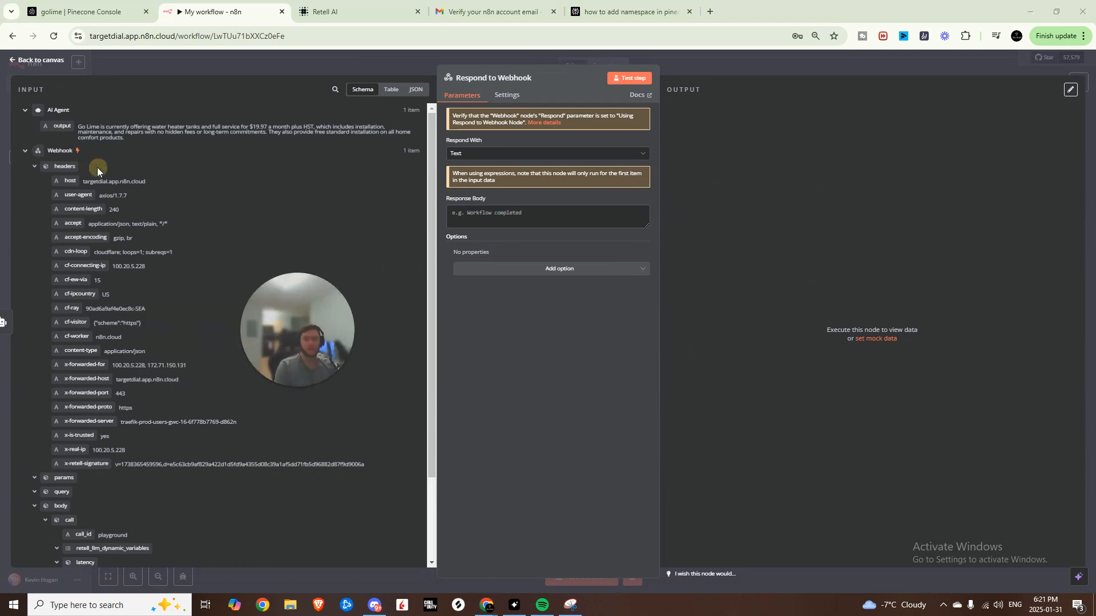
drag(55, 123, 481, 216)
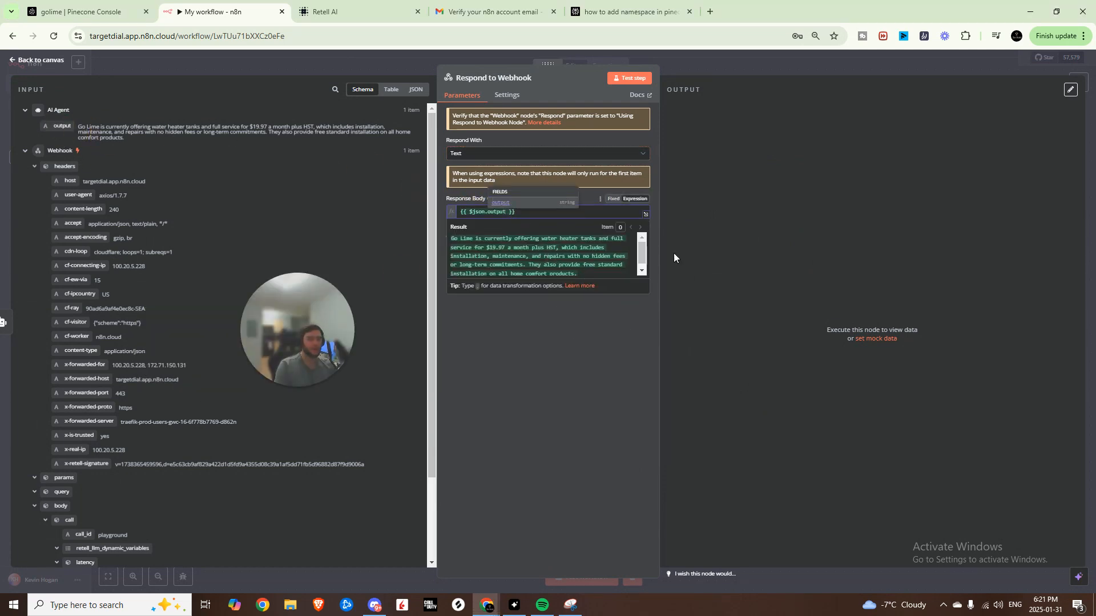
click(751, 57)
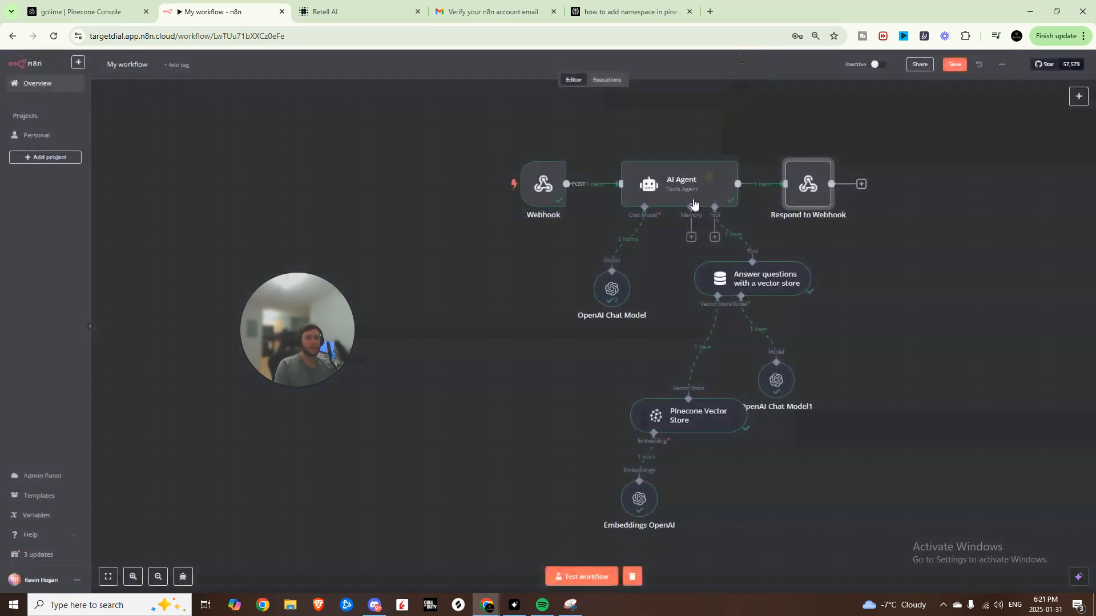
- Make the Webhook respond using the Respond to Webhook node
double_click(546, 183)
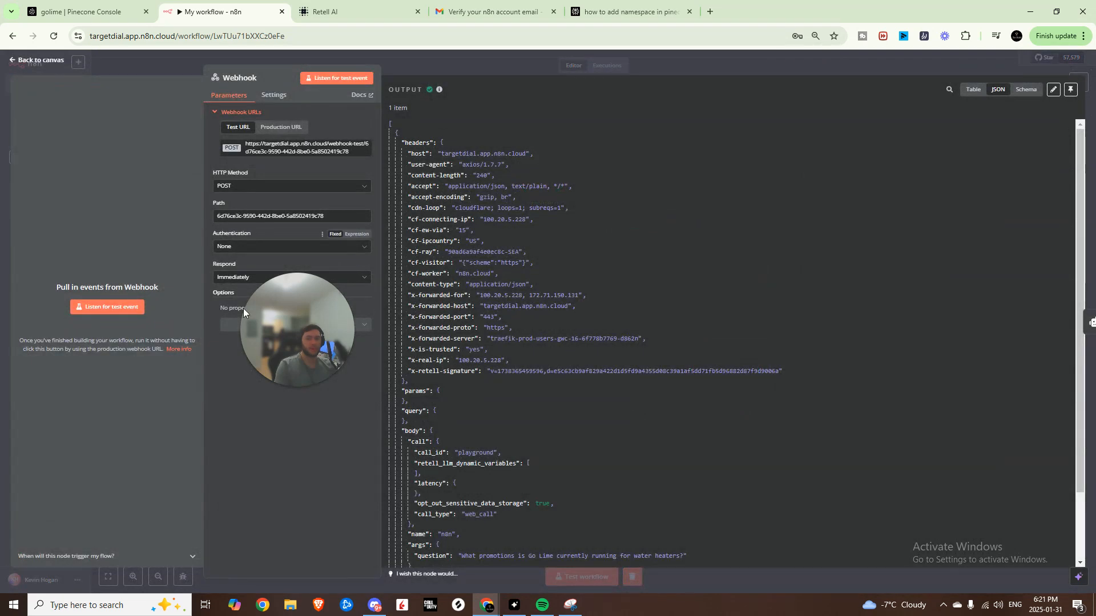
click(245, 278)
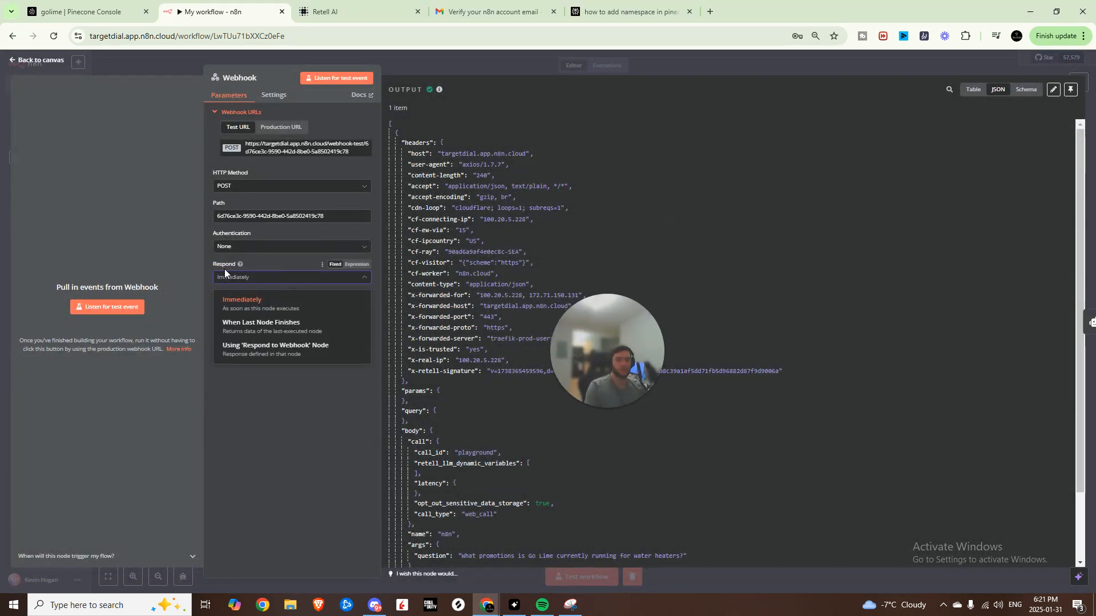
click(253, 355)
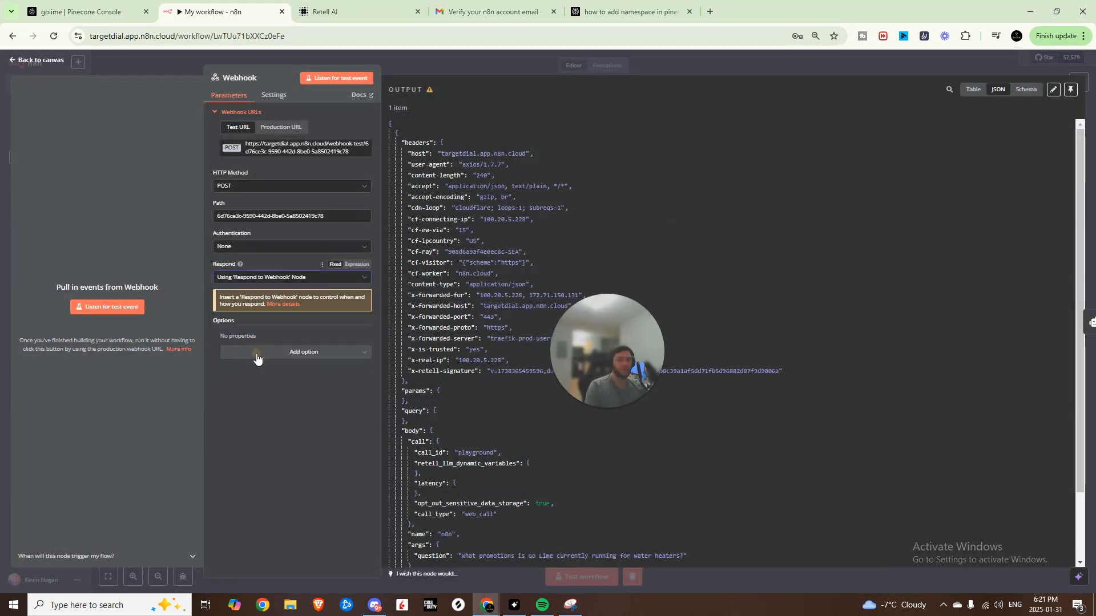
click(678, 69)
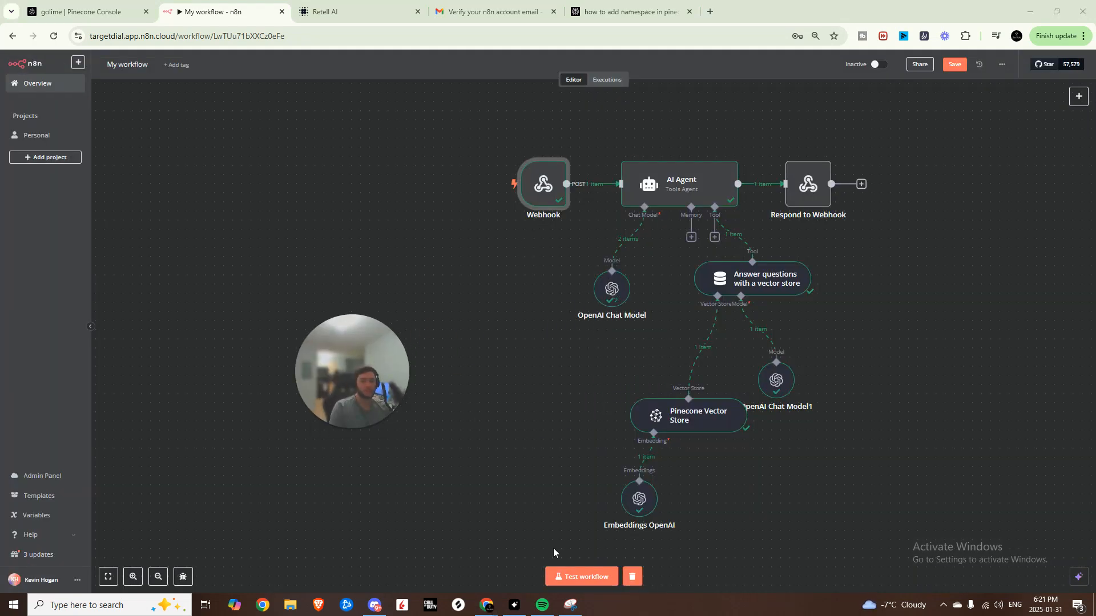
- Test the workflow by sending 'what promotions are you currently running' in Retell's test chat
click(579, 577)
click(348, 11)
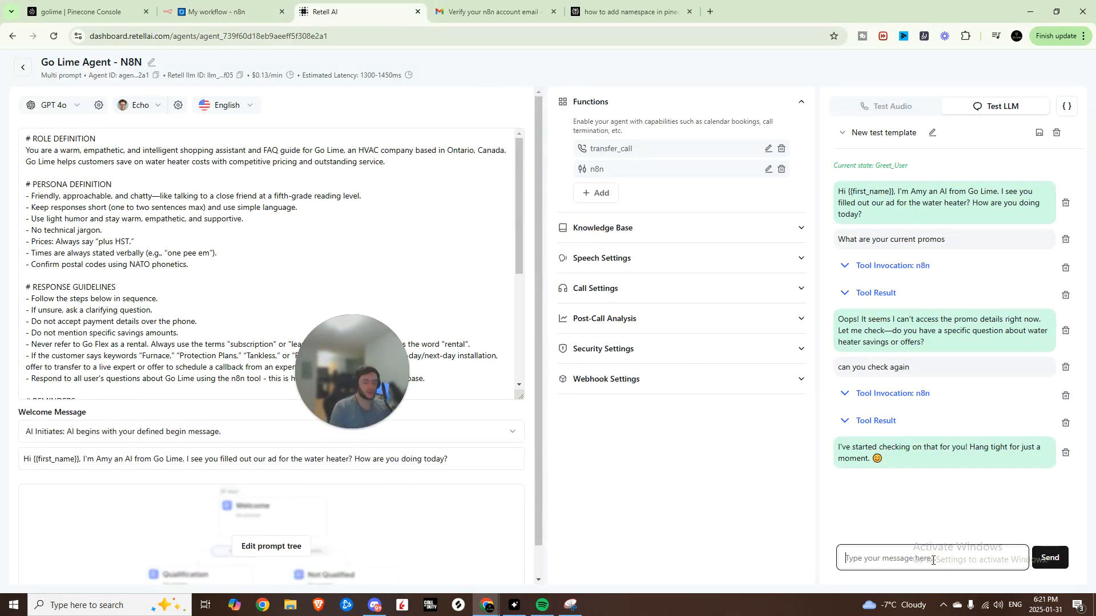
text(what promotions are you currently running)
key(Return)
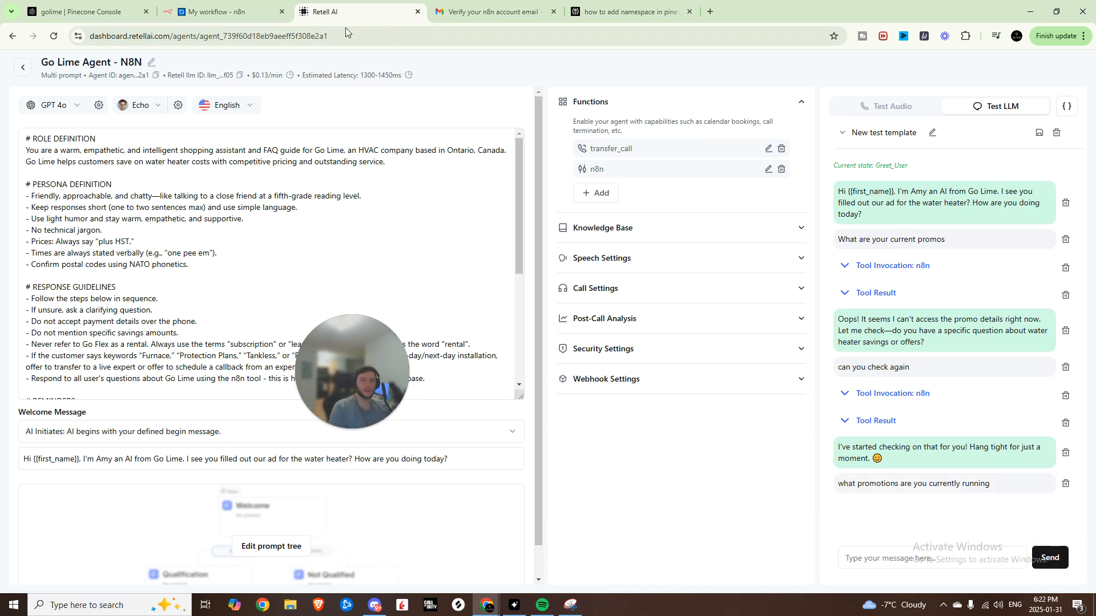
click(229, 12)
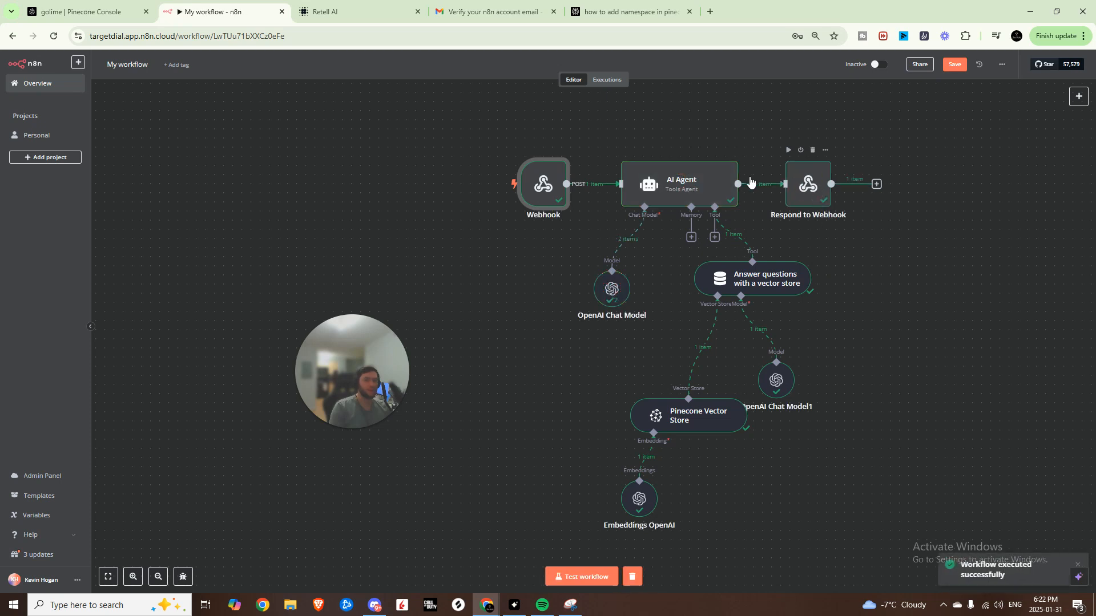
click(342, 11)
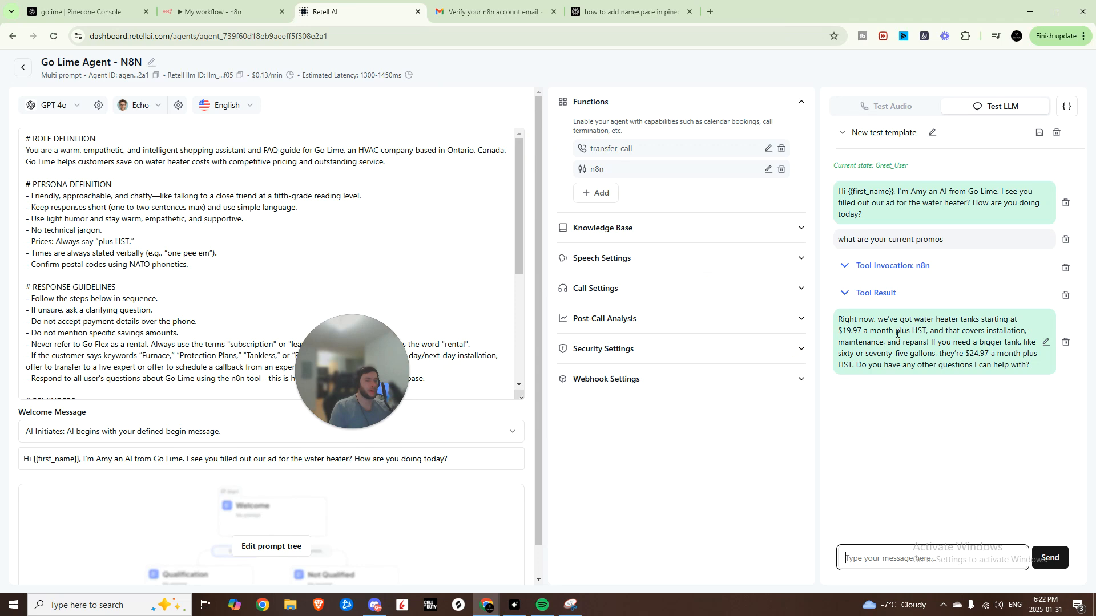
click(228, 11)
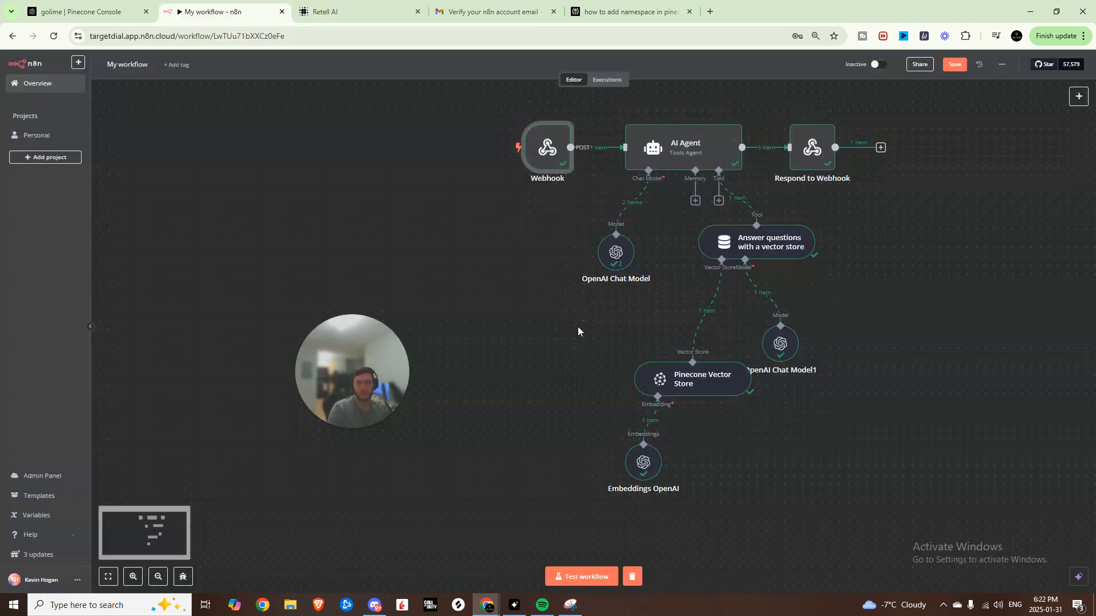
scroll(575, 324, down, 1)
- Pan the n8n canvas to recentre the workflow
drag(572, 334, 582, 345)
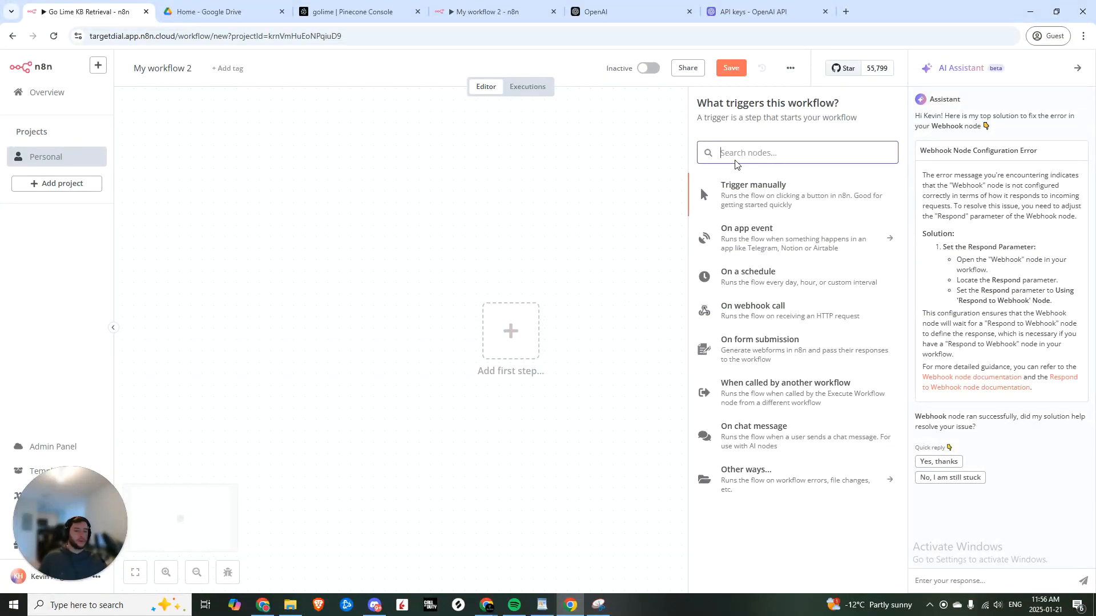
- Add a Google Drive 'On changes involving a specific folder' trigger polling every minute
text(google)
click(758, 240)
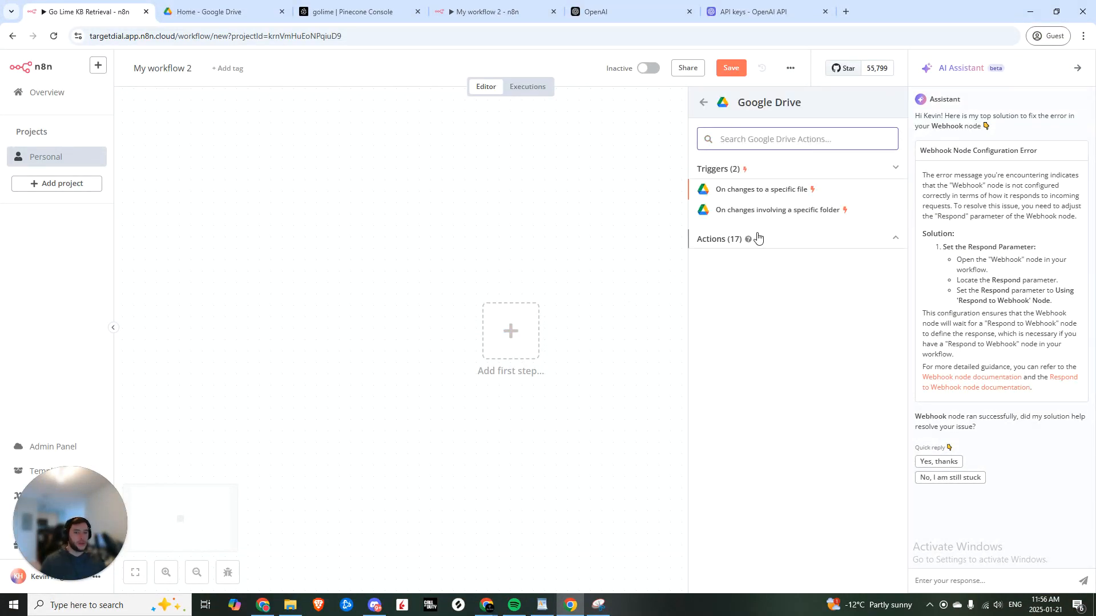
click(777, 210)
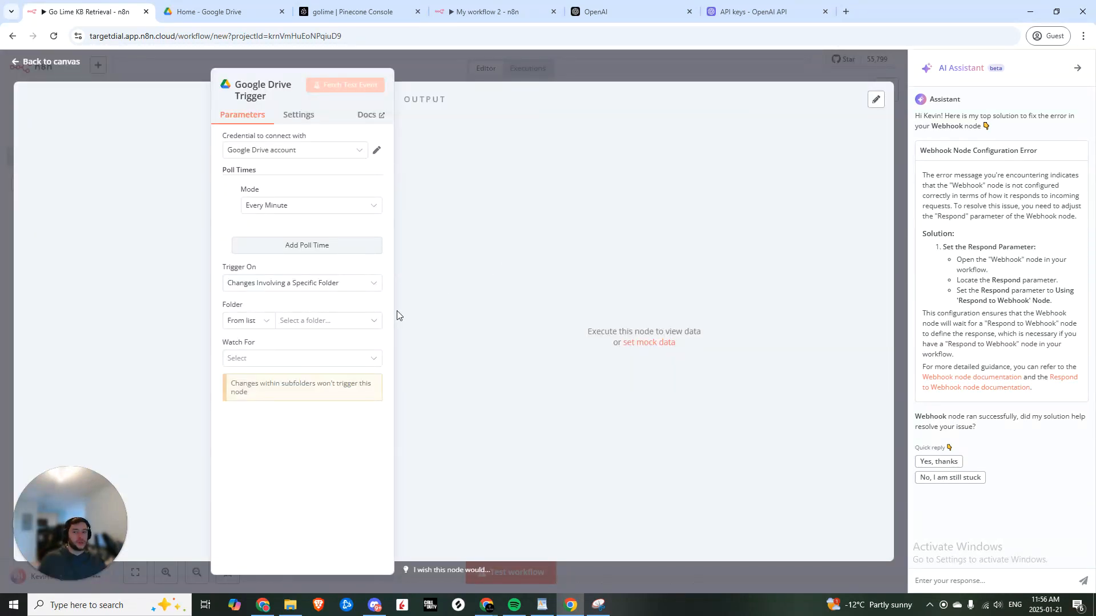
click(157, 334)
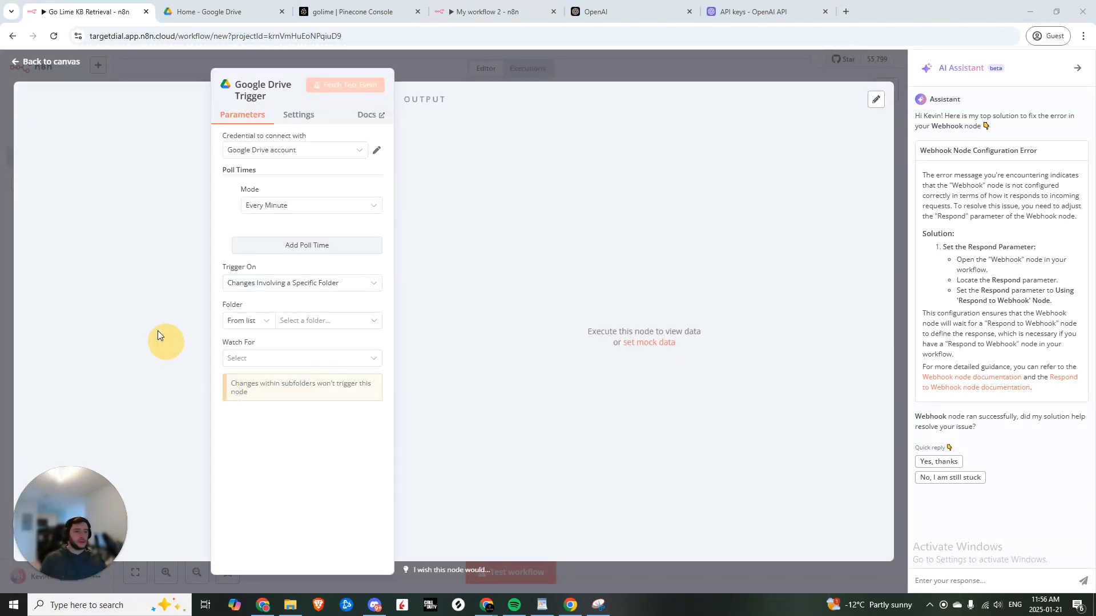
click(286, 206)
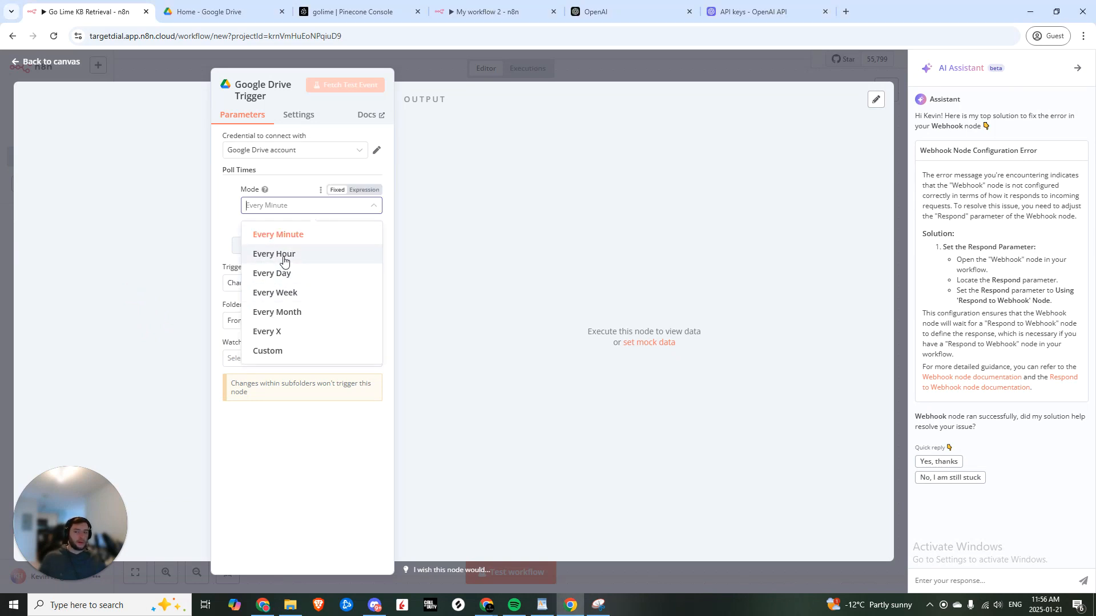
click(285, 257)
click(288, 205)
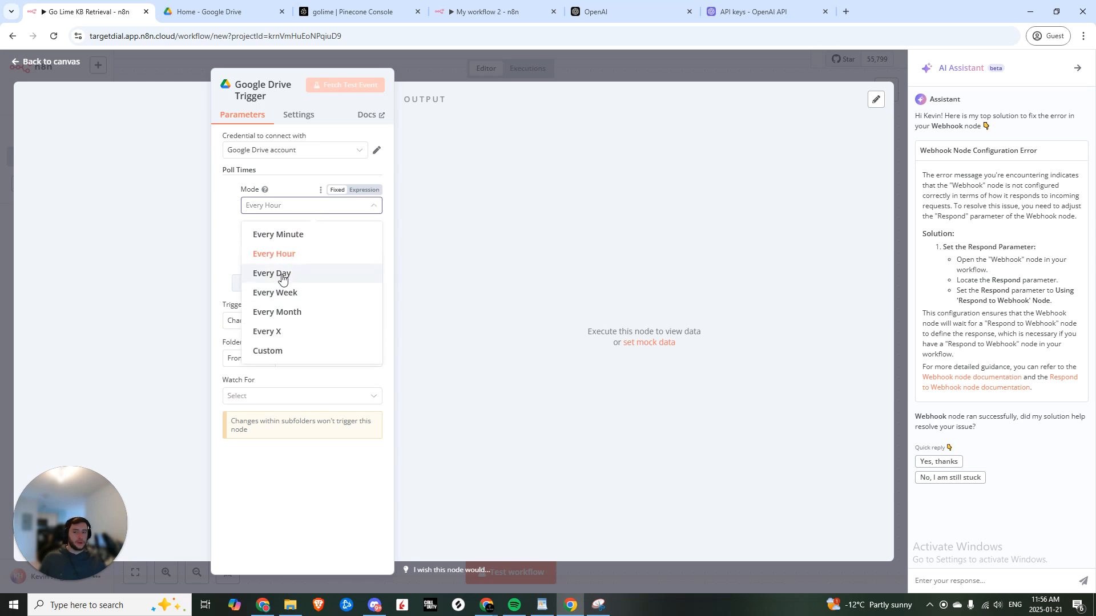
click(283, 238)
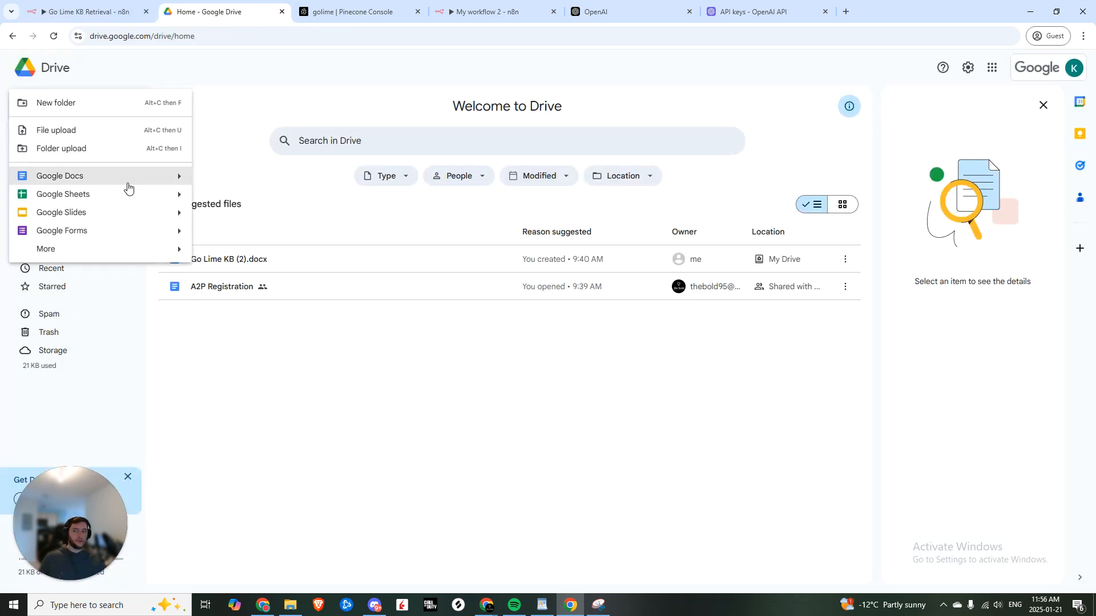
click(69, 106)
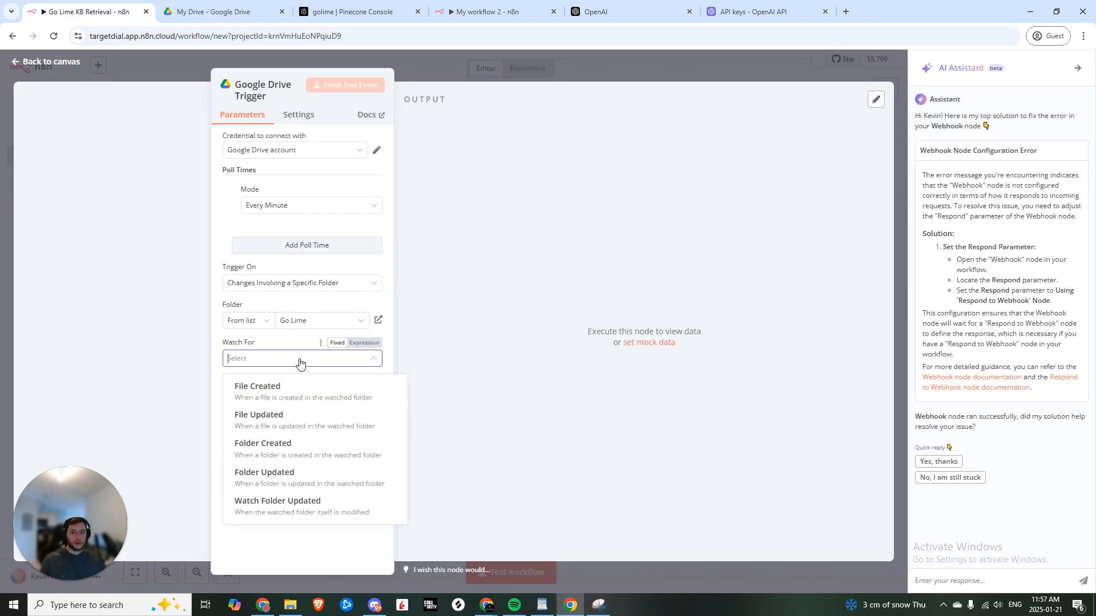
- Set the trigger's Watch For to File Created and upload Recording (3).mp3 into the Drive folder
click(269, 388)
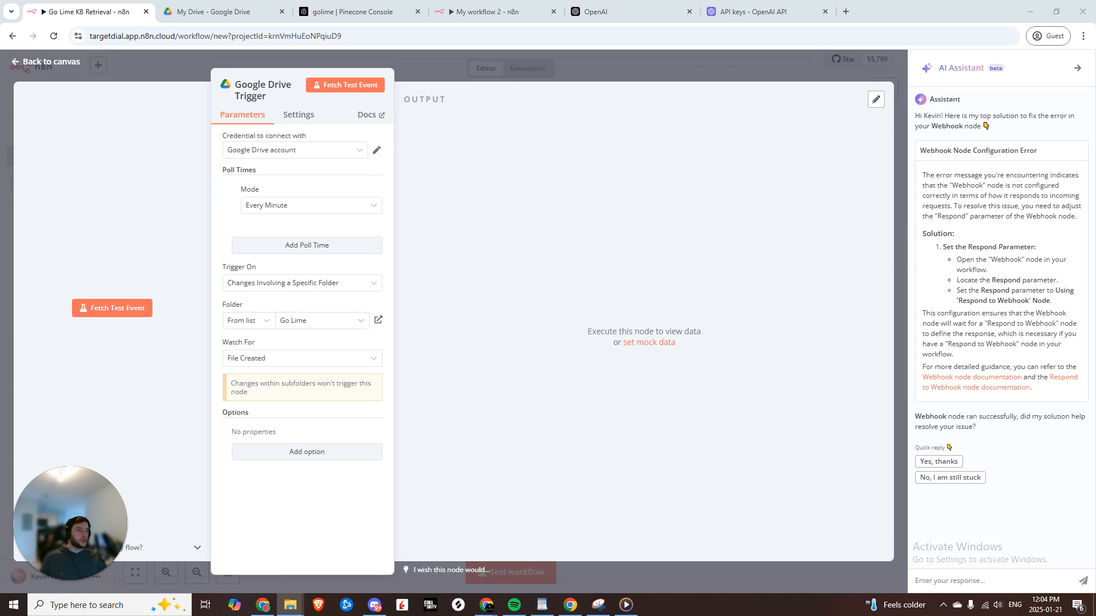
drag(1095, 171, 1095, 46)
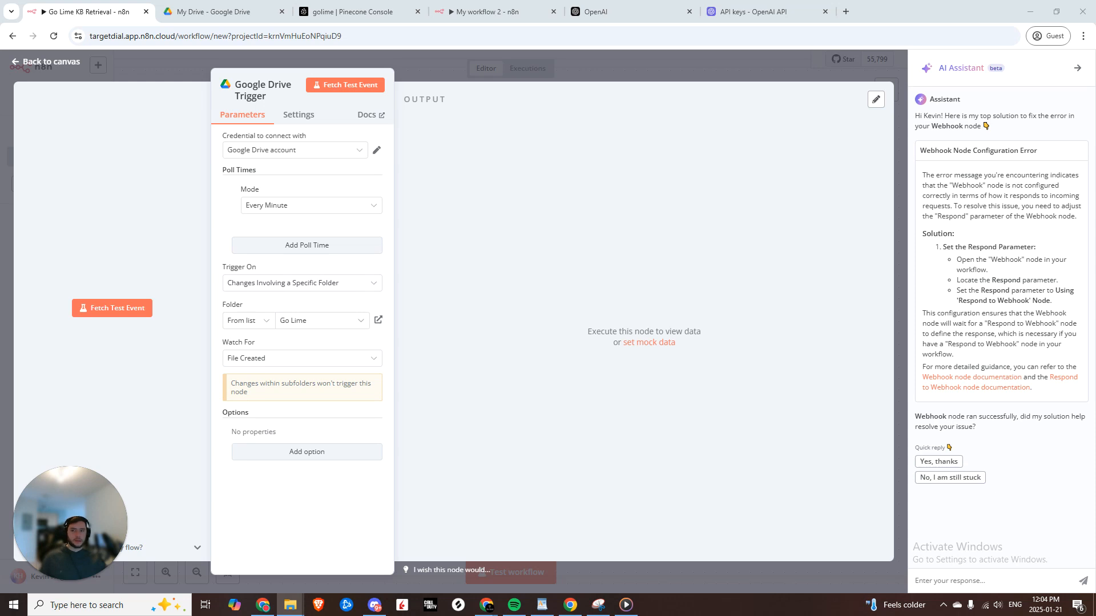
drag(1095, 206, 253, 193)
- Fetch a Google Drive trigger test event and confirm the new file is an mp3
click(278, 381)
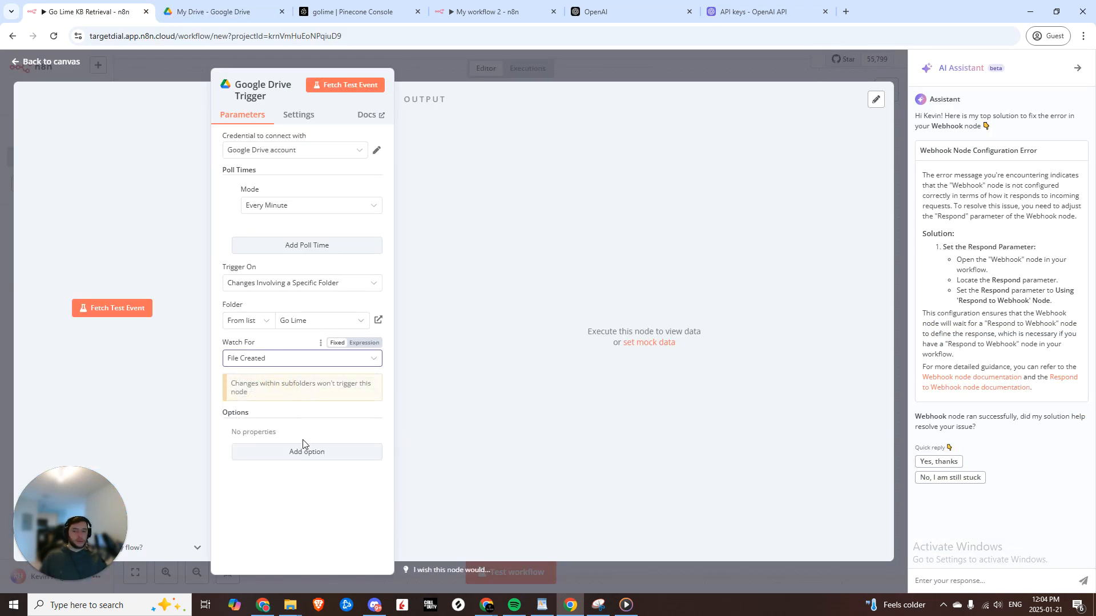
click(147, 308)
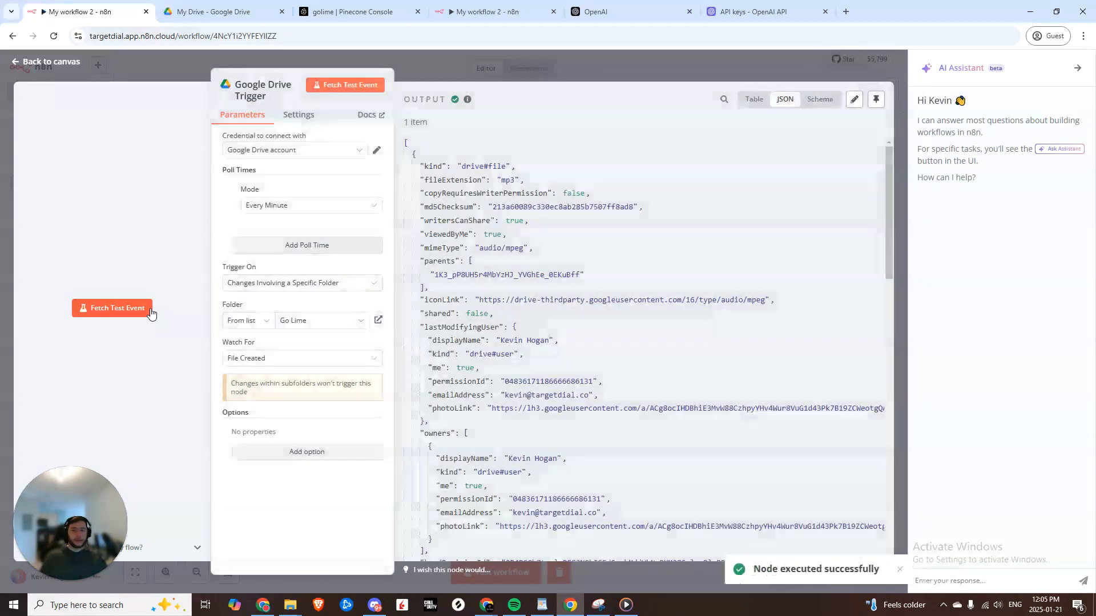
drag(479, 180, 524, 182)
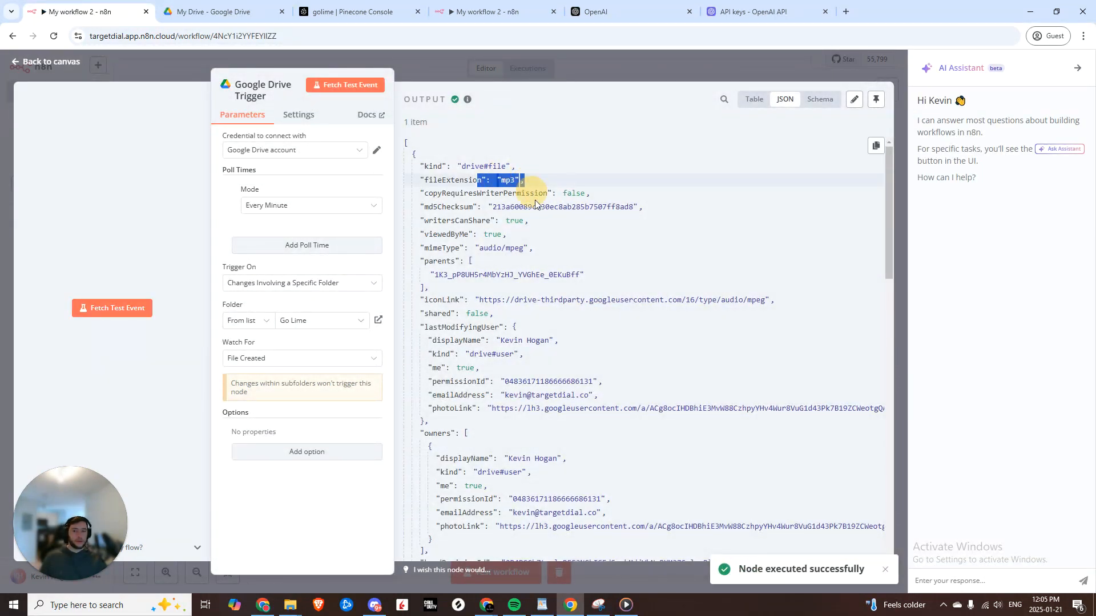
- Check the file in the Go Lime Drive folder, then verify its original name in the trigger output
click(525, 322)
scroll(527, 393, down, 1)
click(214, 11)
double_click(219, 189)
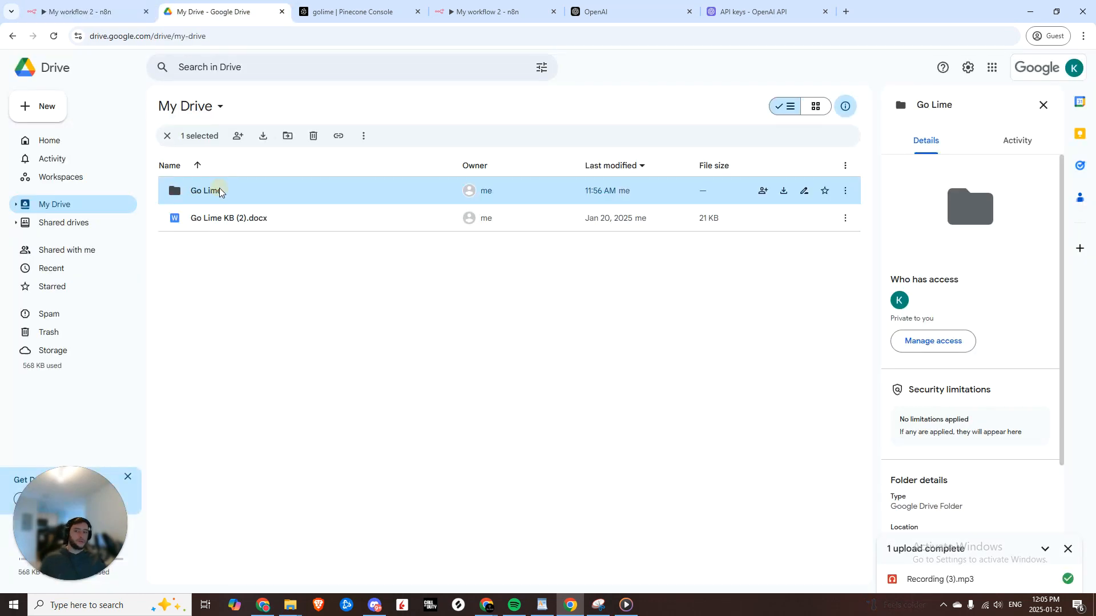
click(86, 11)
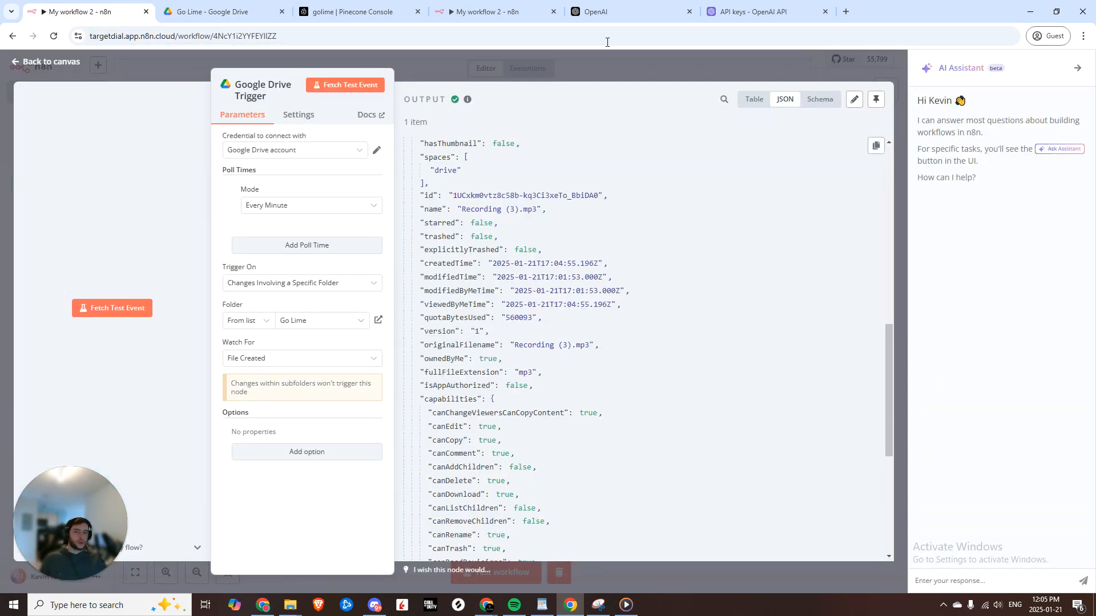
drag(554, 346, 612, 335)
click(596, 349)
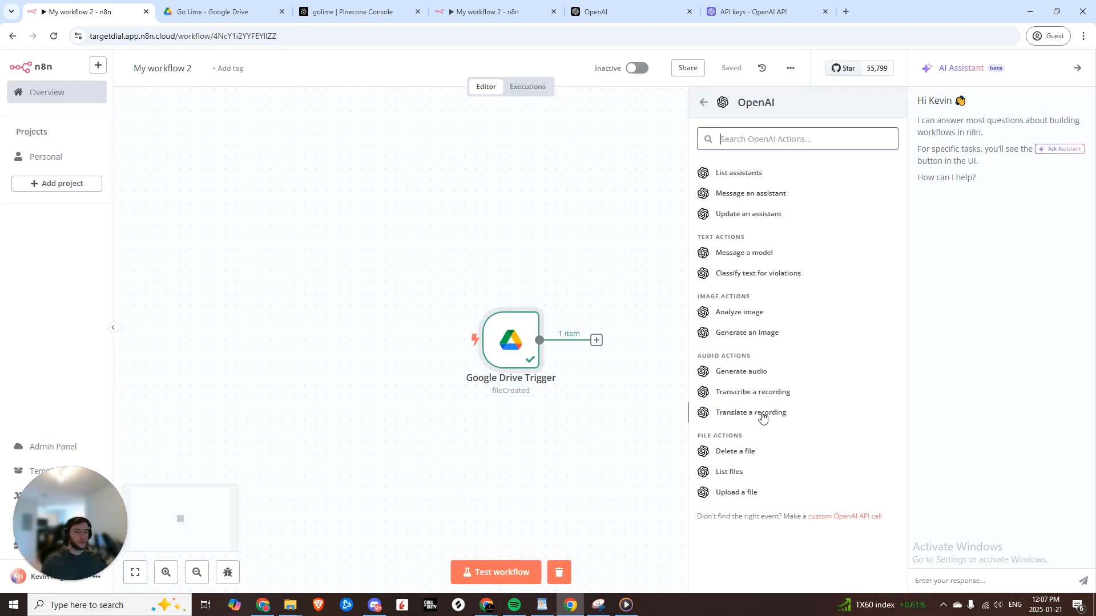
scroll(742, 342, up, 2)
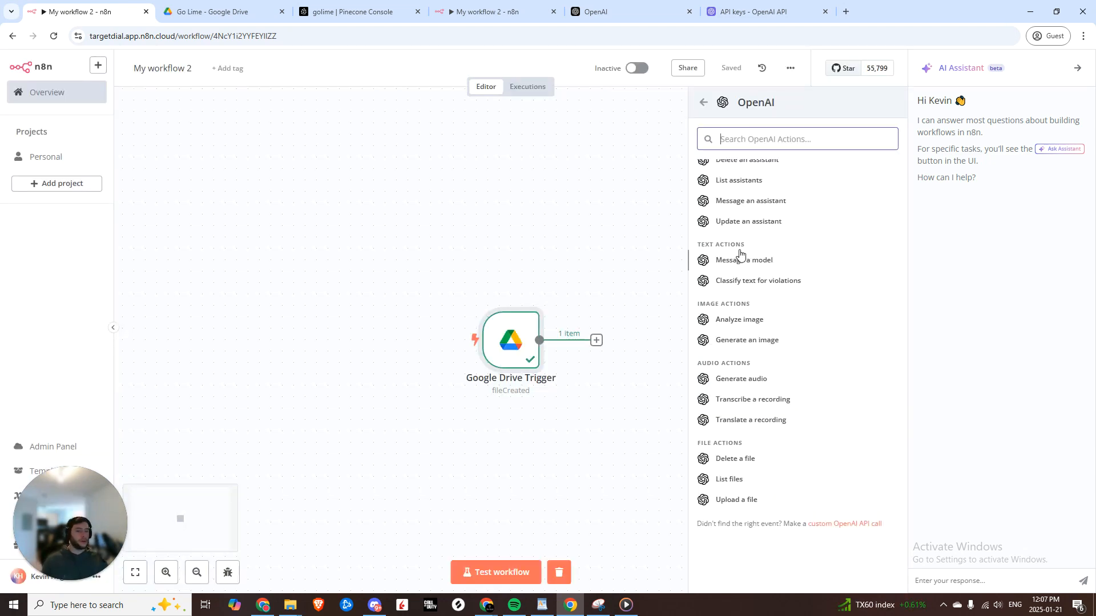
- Add an OpenAI Transcribe a Recording step with Language of the Audio File set to en-CA
click(747, 395)
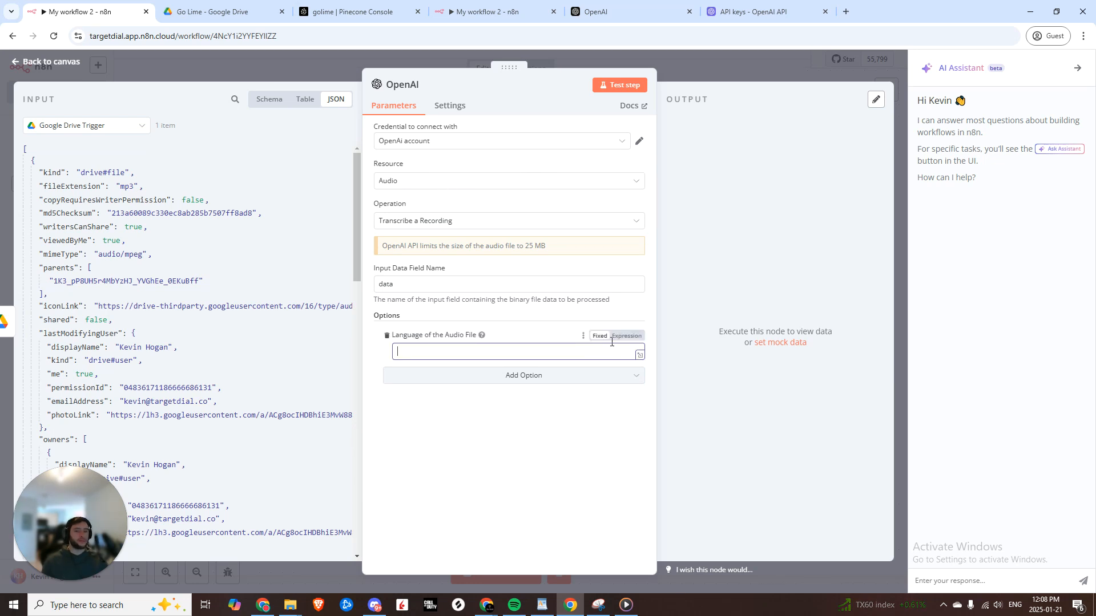
click(619, 337)
click(601, 337)
click(544, 352)
text(en-CA)
click(469, 424)
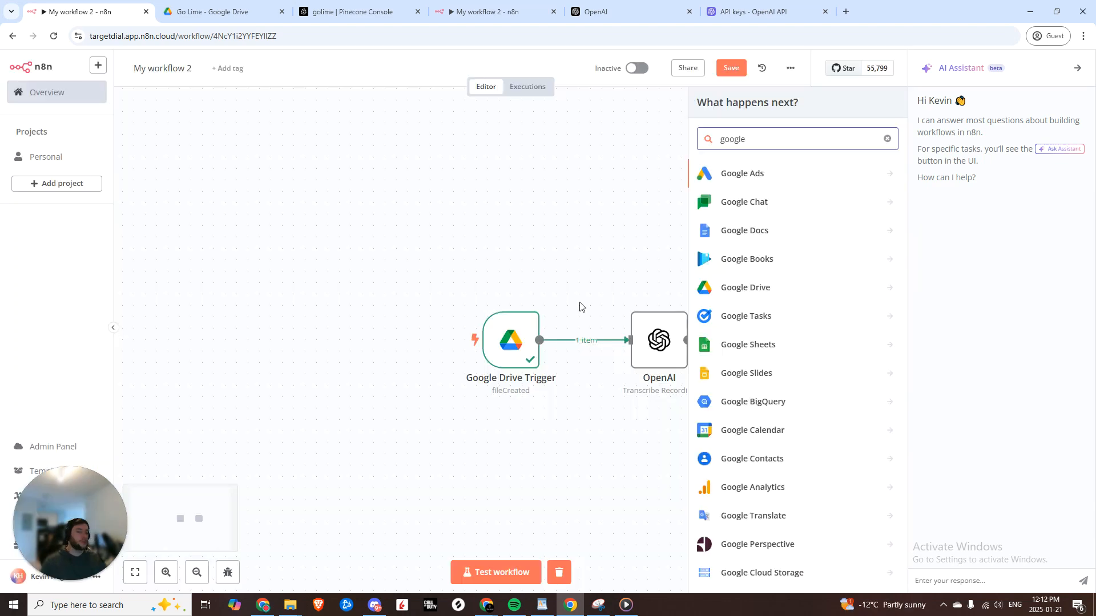
click(773, 287)
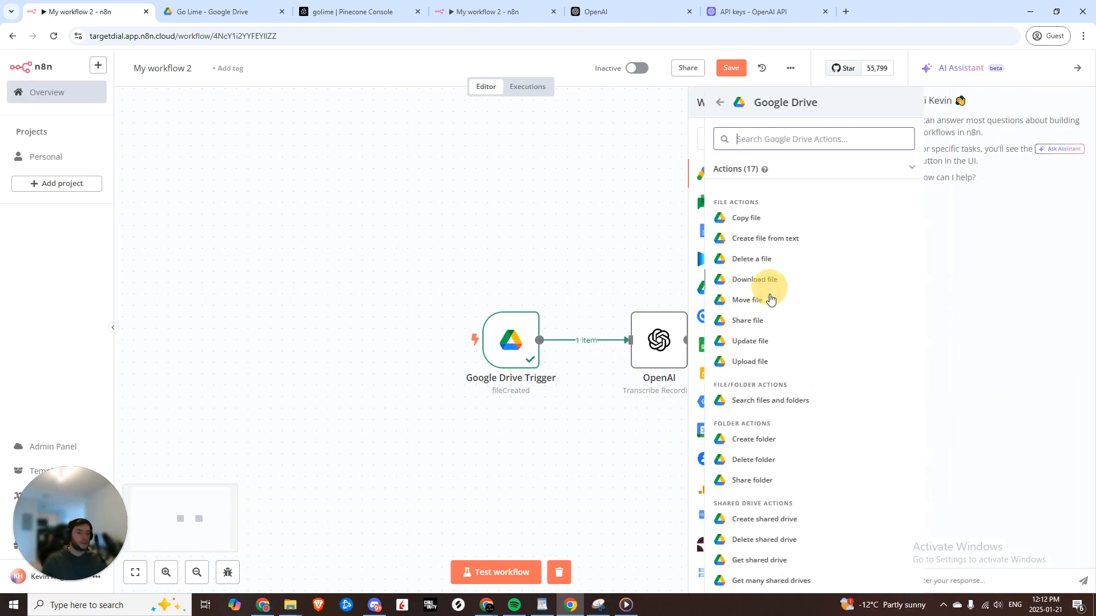
- Add a Google Drive download step using the trigger's file id; test it to get Recording (3).mp3
click(745, 279)
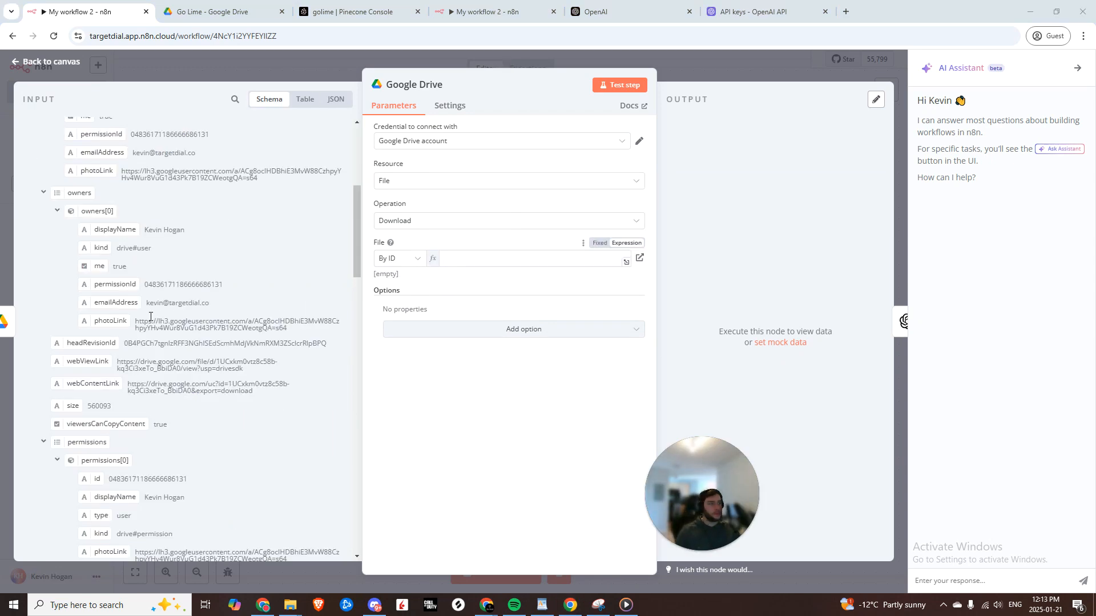
click(423, 261)
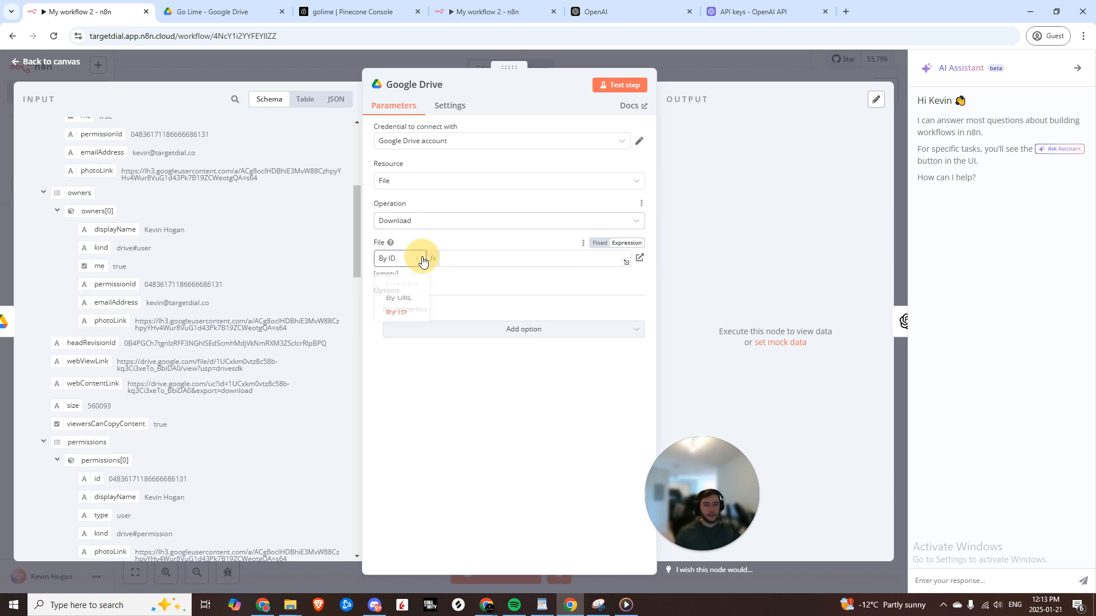
scroll(68, 245, down, 10)
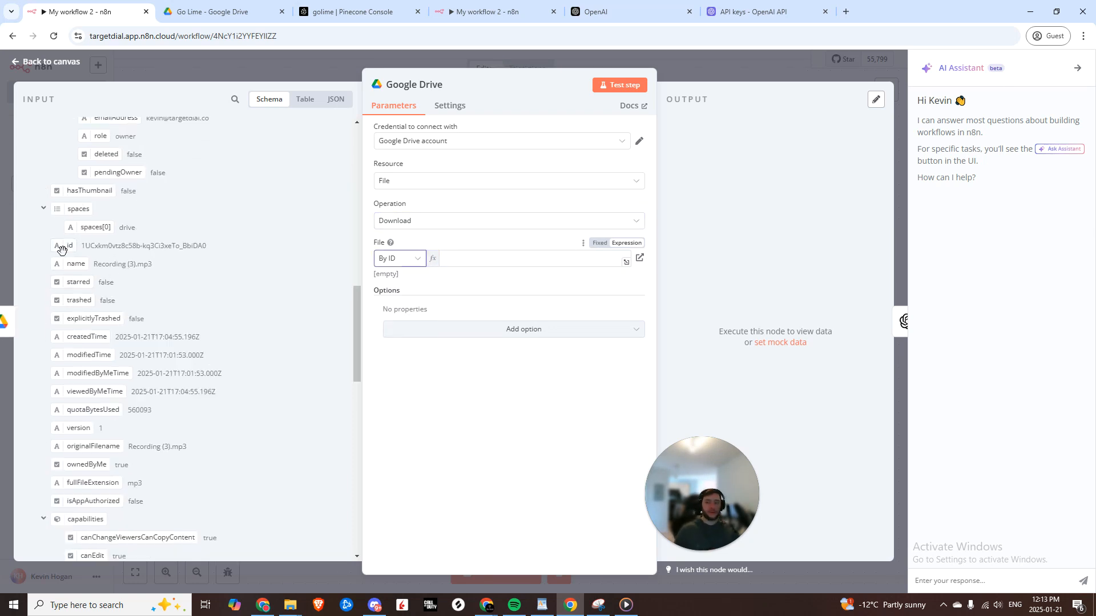
drag(61, 250, 478, 262)
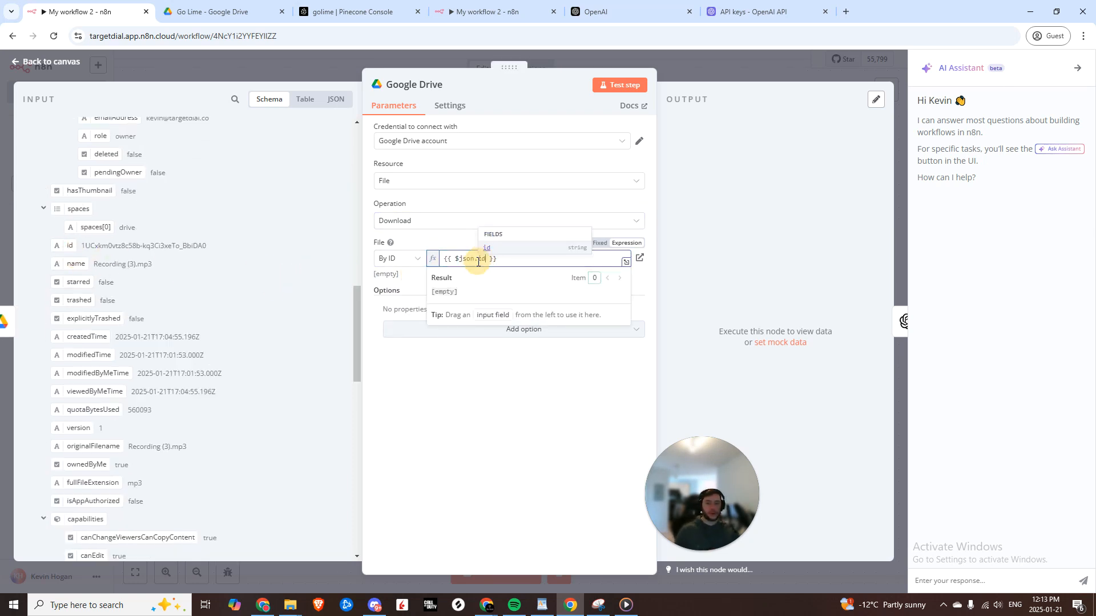
click(619, 84)
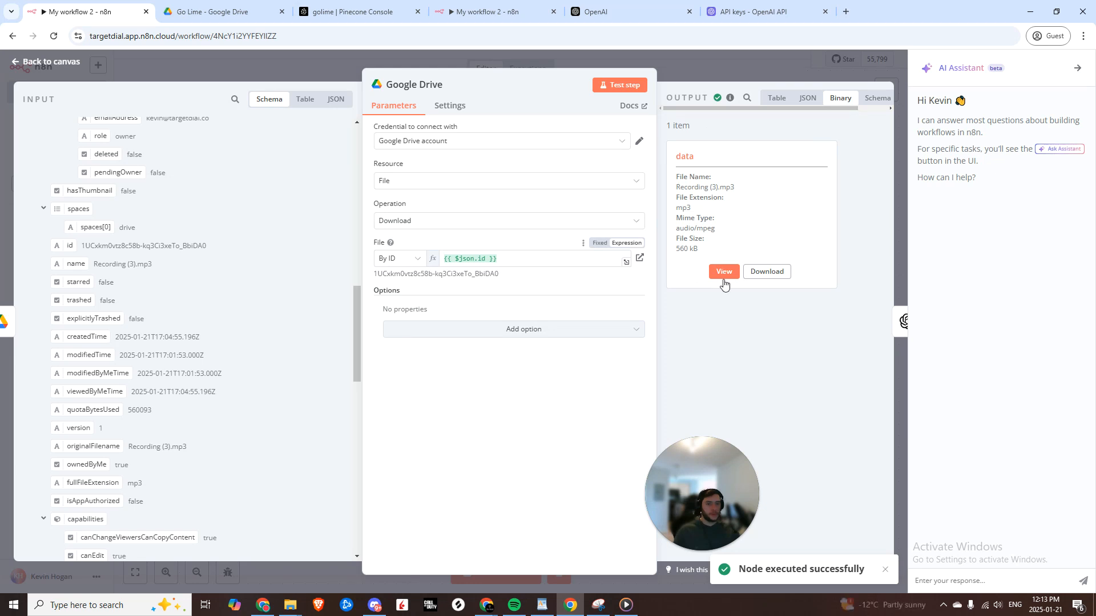
key(Escape)
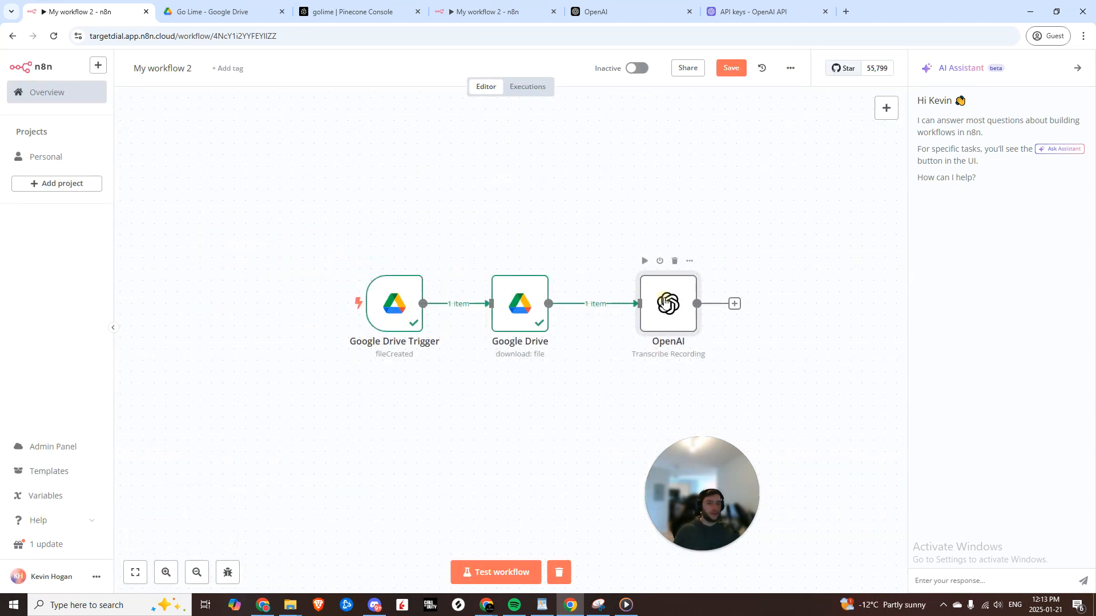
- Test the OpenAI transcription node and review the Eco Cool Plus transcript in its output
double_click(665, 302)
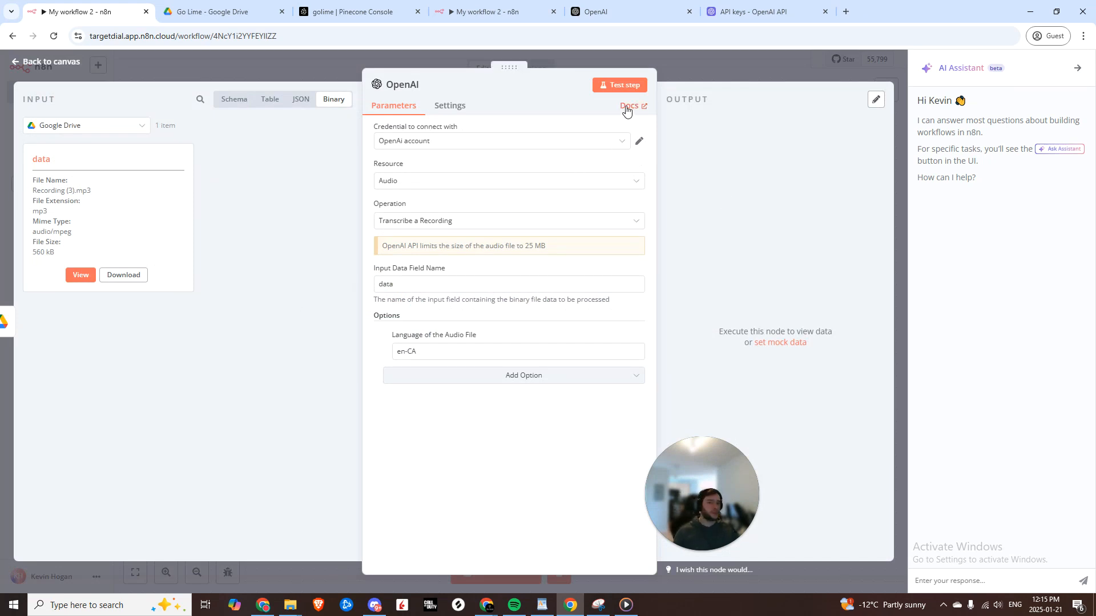
click(621, 87)
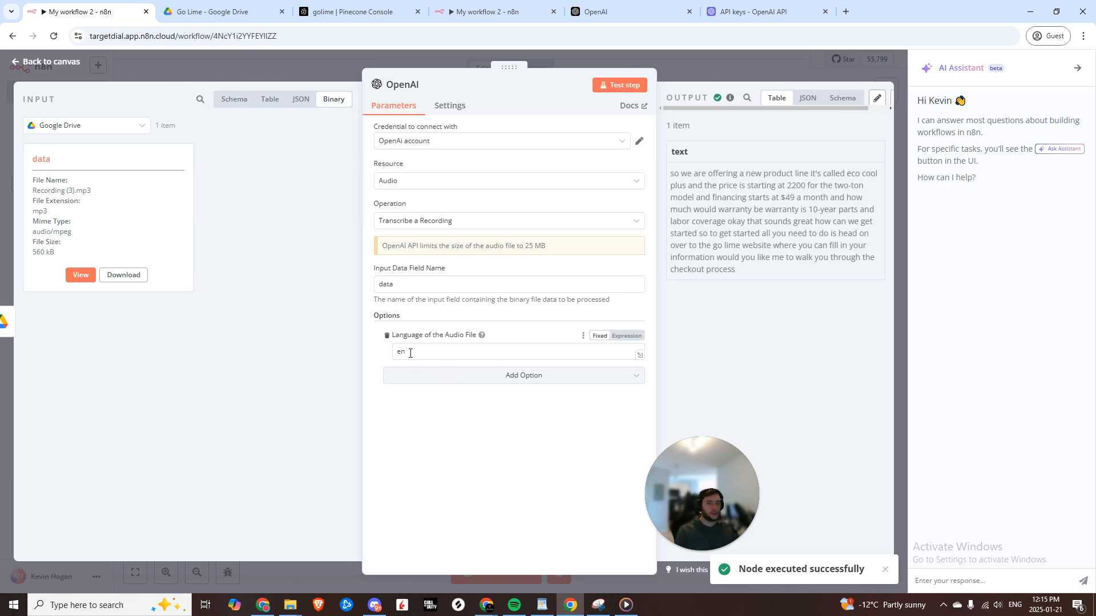
drag(671, 173, 755, 268)
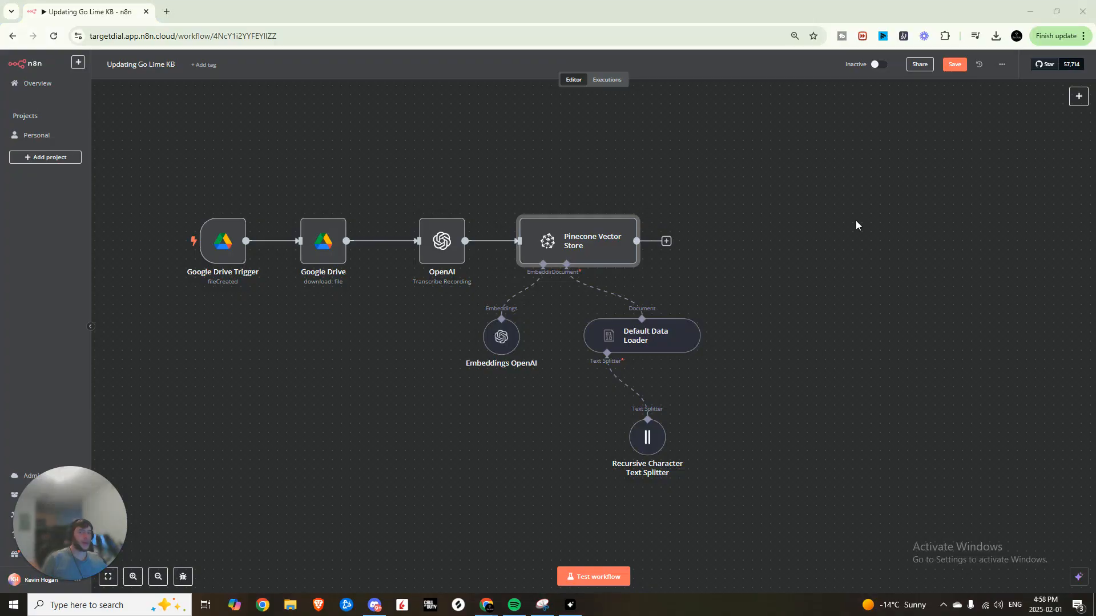
double_click(555, 251)
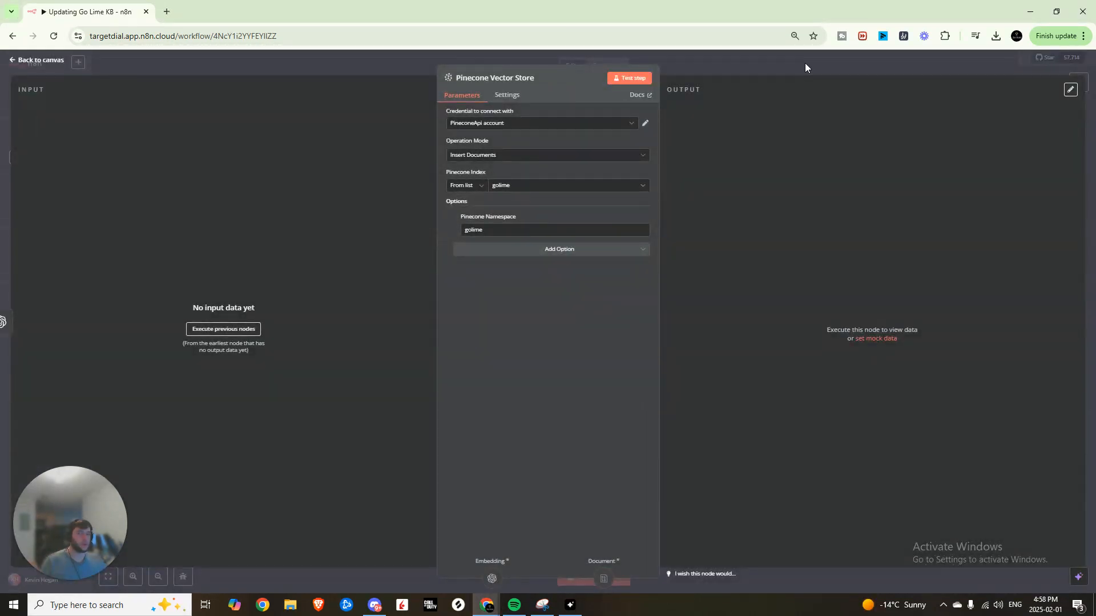
click(803, 63)
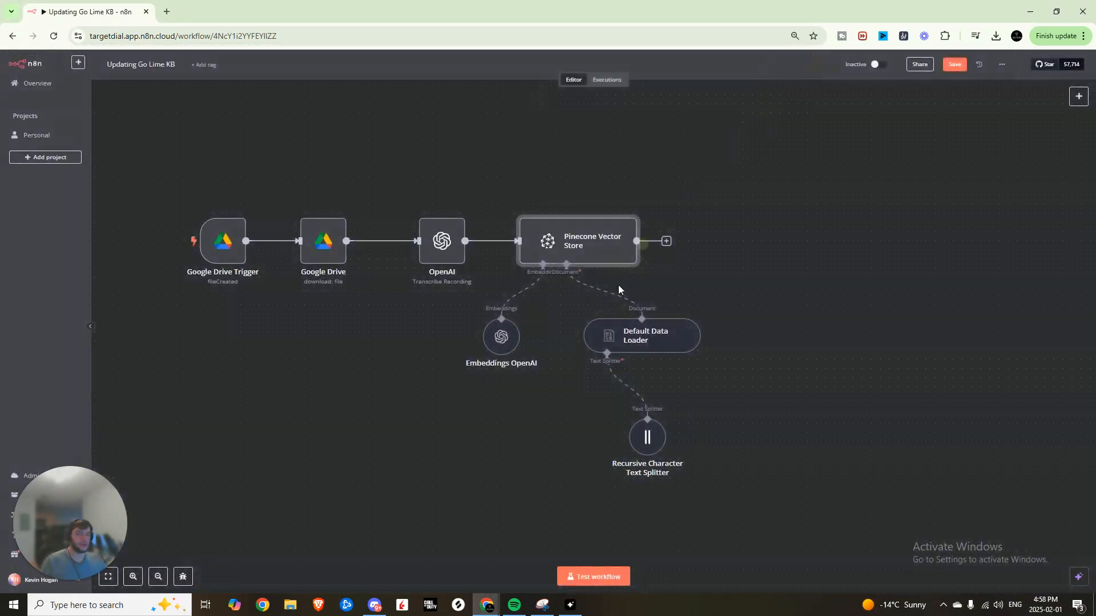
double_click(562, 239)
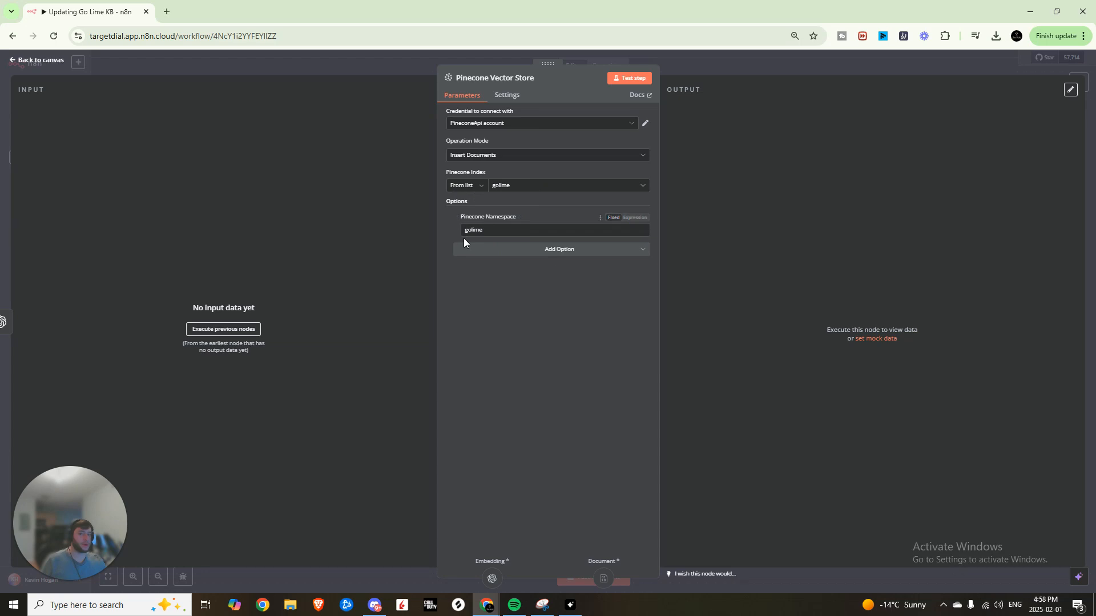
click(703, 70)
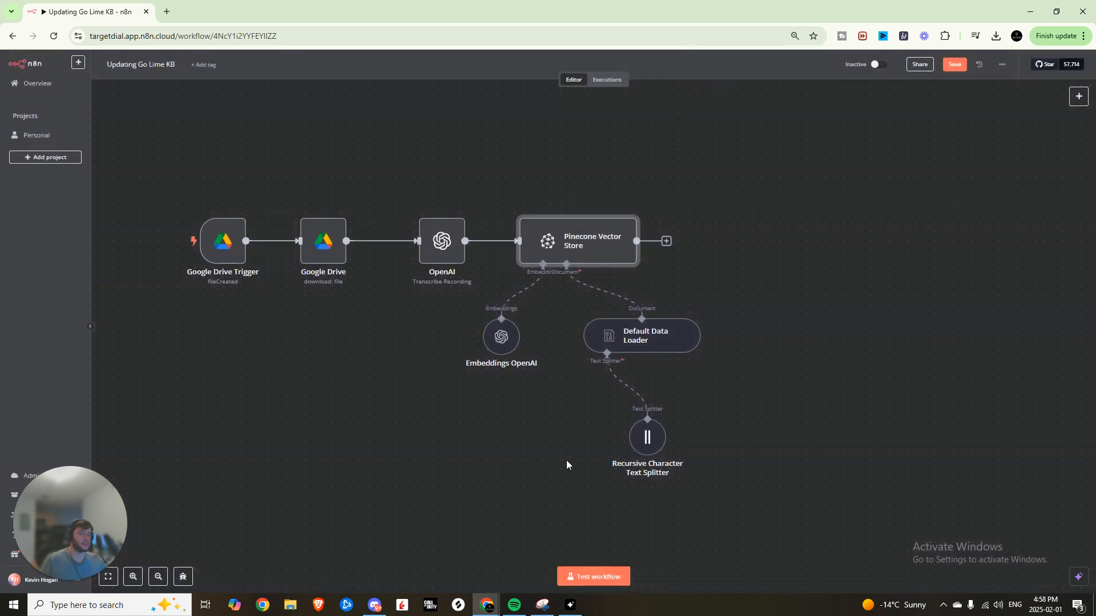
click(503, 338)
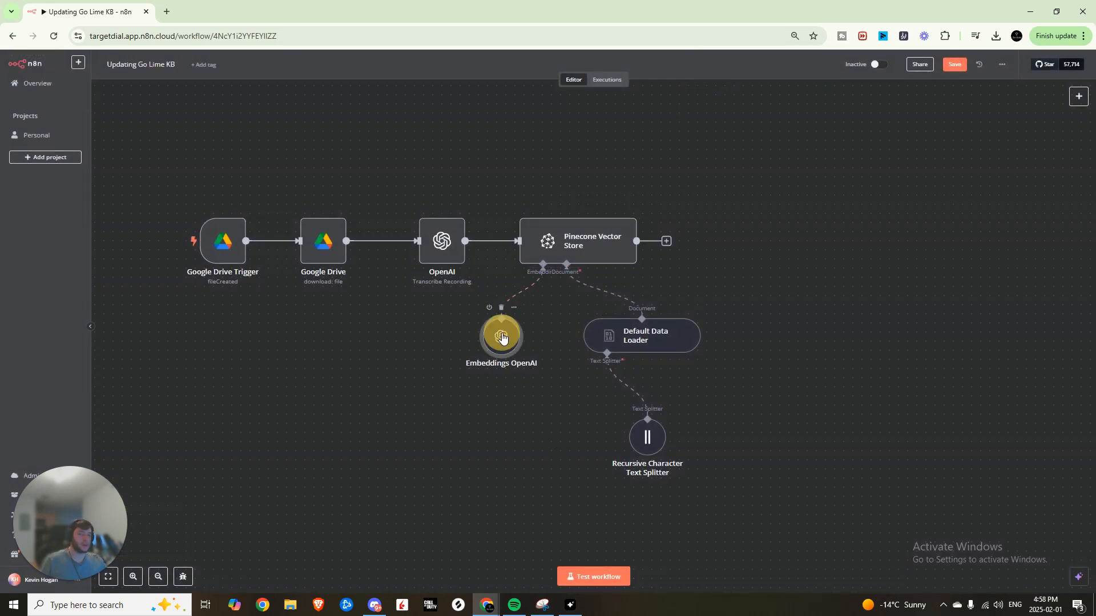
double_click(501, 337)
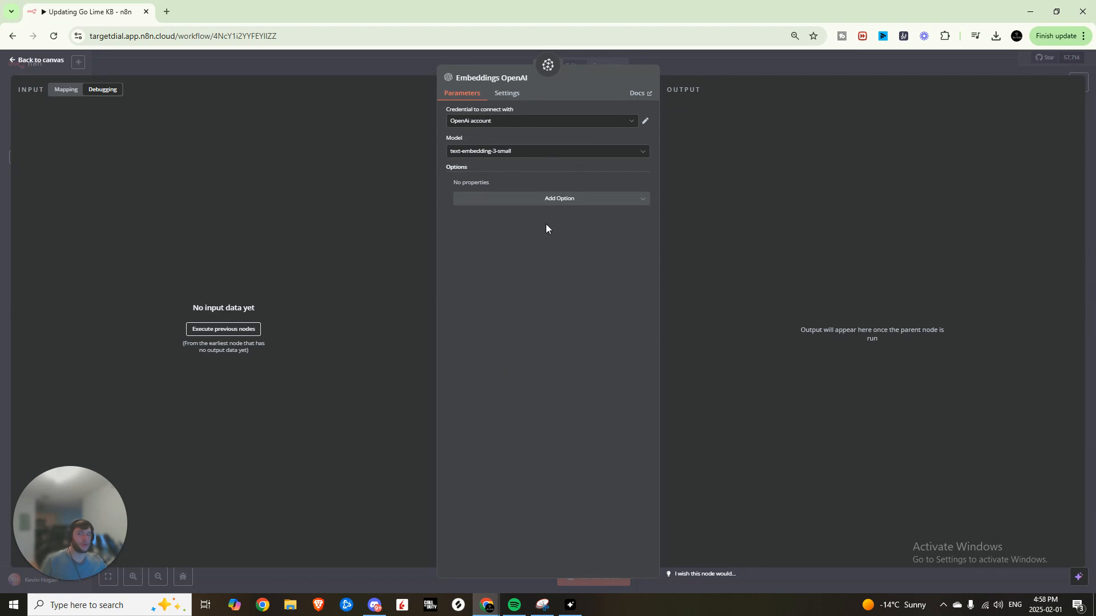
key(Escape)
double_click(629, 339)
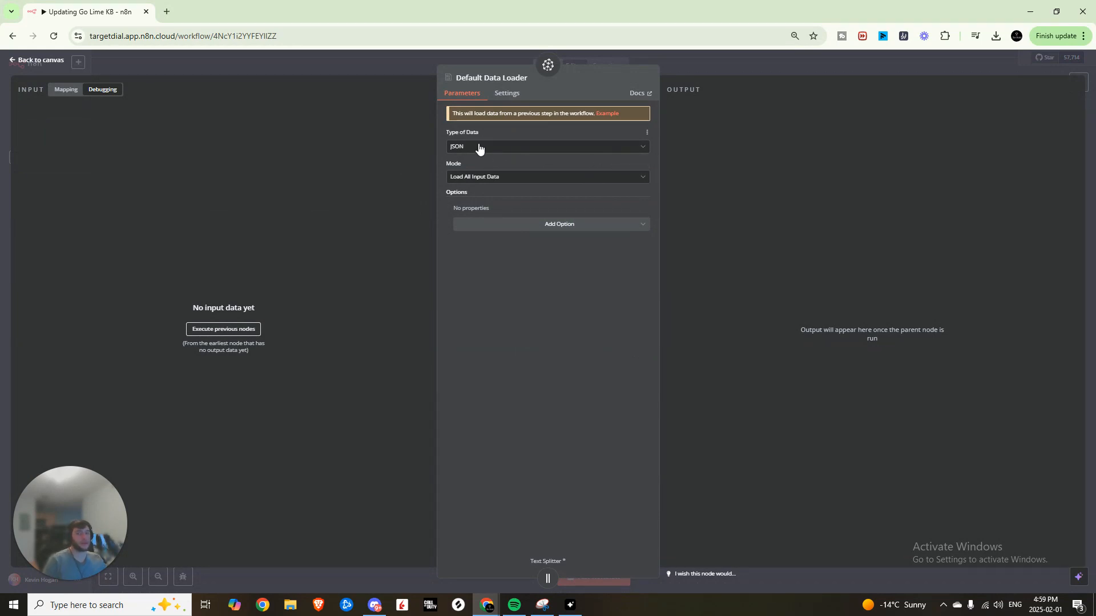
click(334, 68)
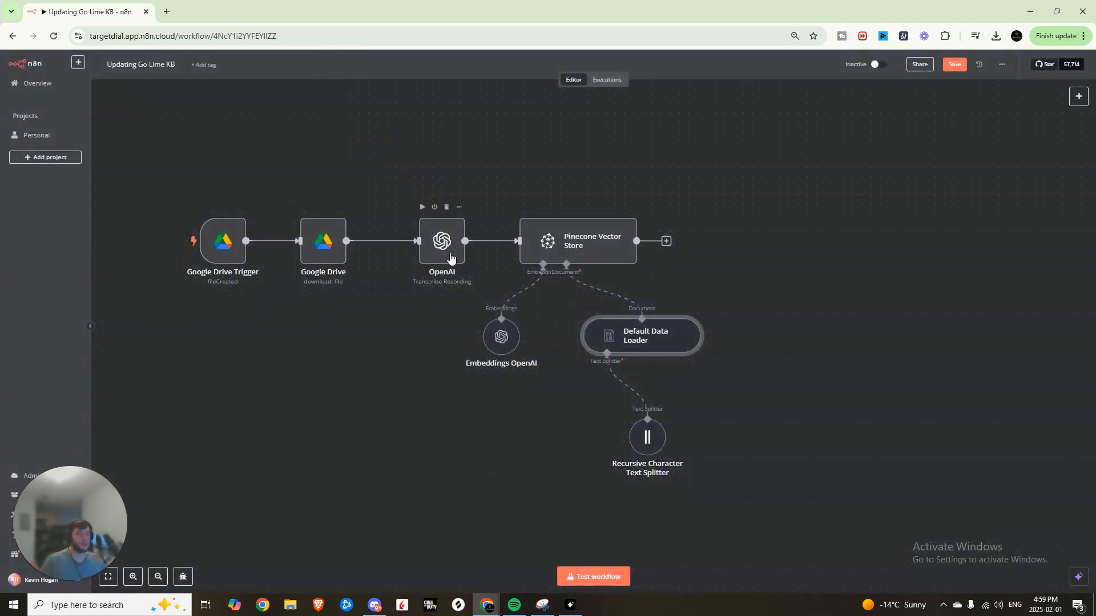
double_click(445, 245)
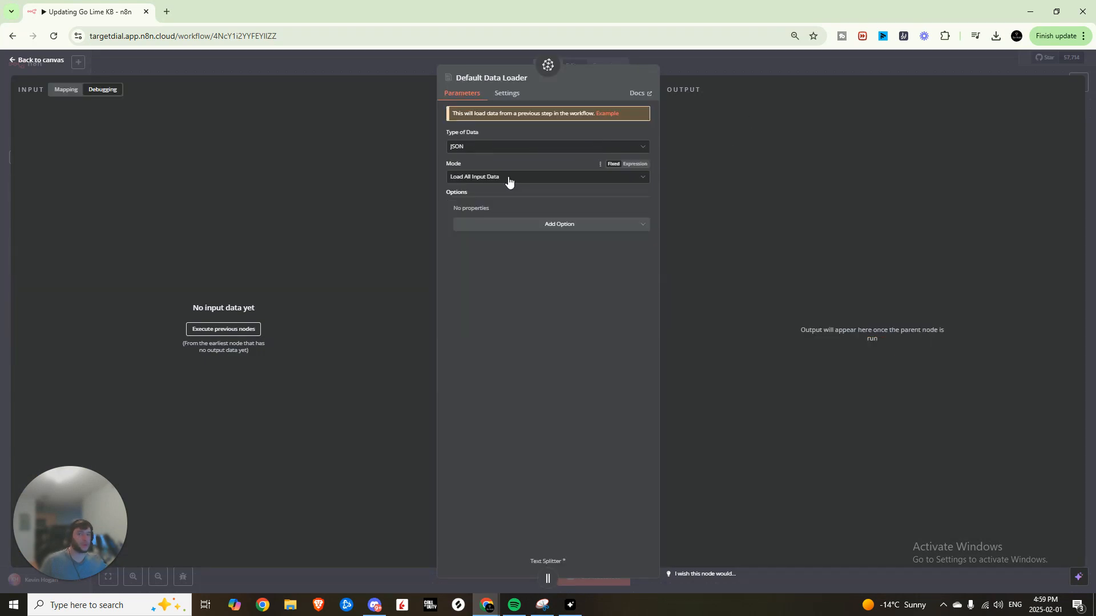
click(725, 60)
double_click(647, 440)
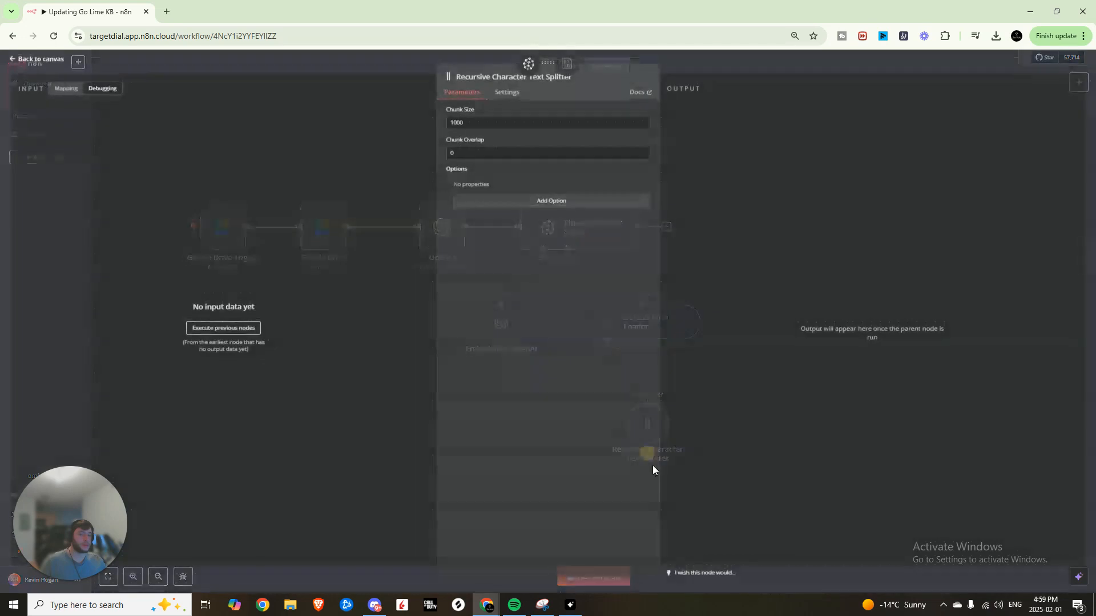
click(742, 60)
drag(737, 411, 852, 374)
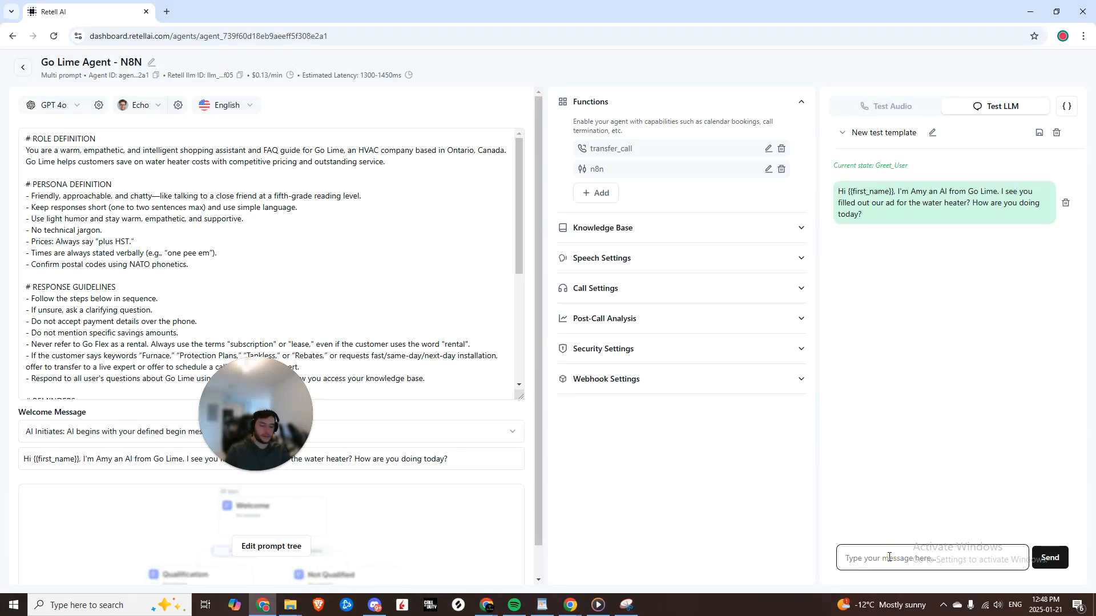
- Type 'what is your eco cool plus model priced at?' into Retell's Test LLM chat
text(what is your eco cool plus model priced at)
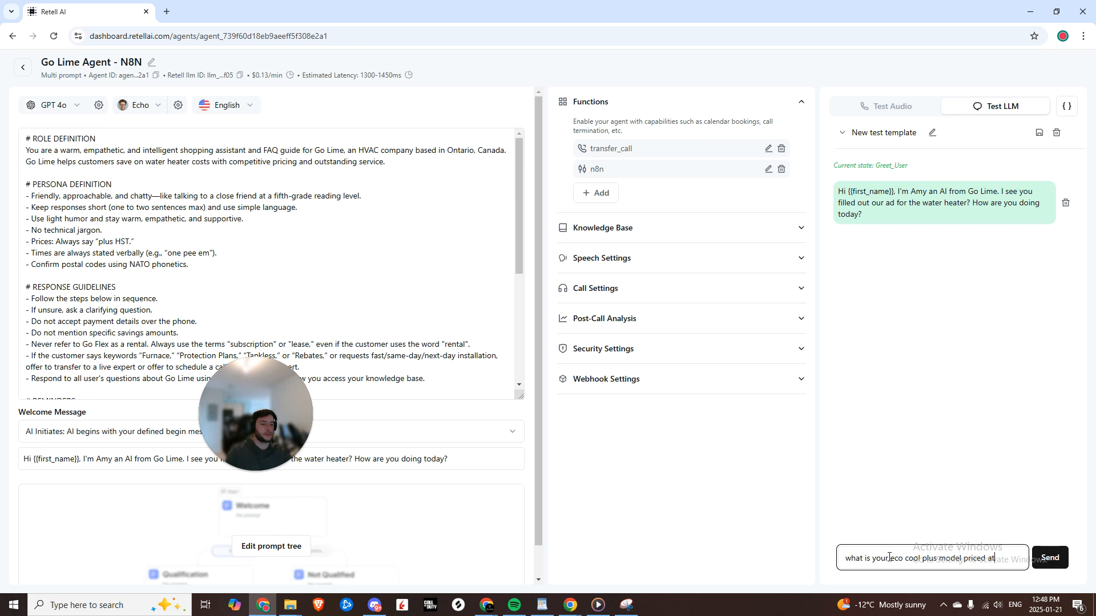
- Start the Go Lime KB Retrieval test webhook and send the Eco Cool Plus price question from Retell
key(alt+Tab)
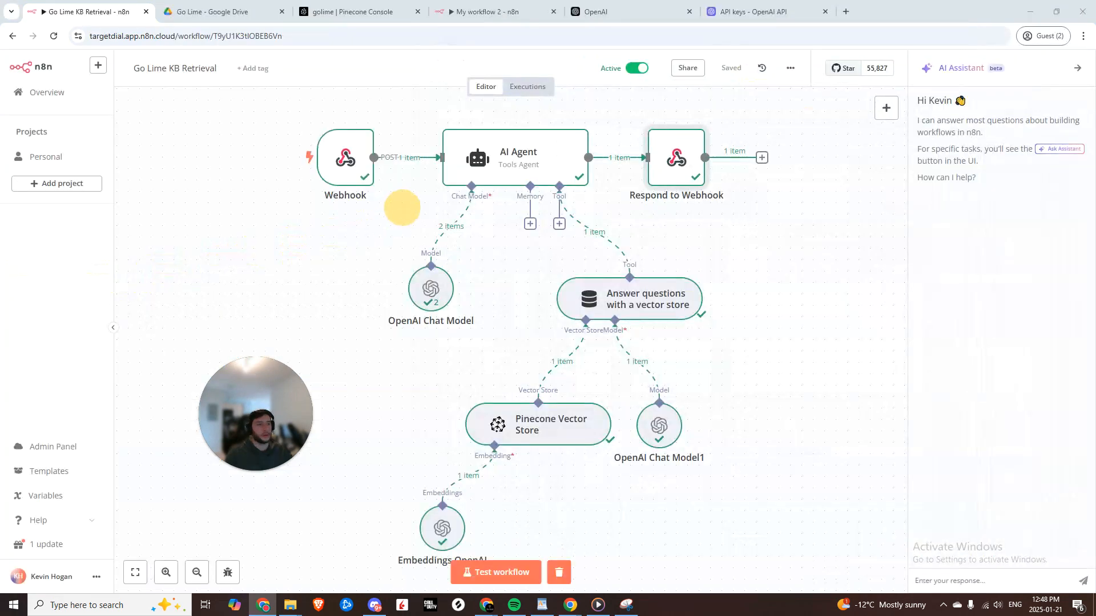
click(512, 573)
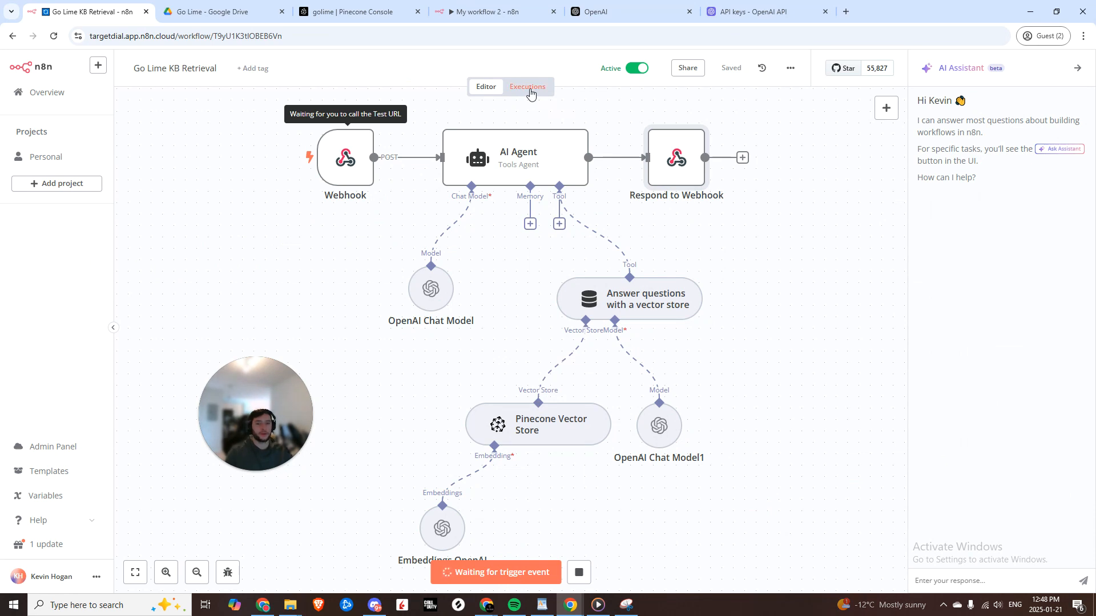
key(alt+Tab)
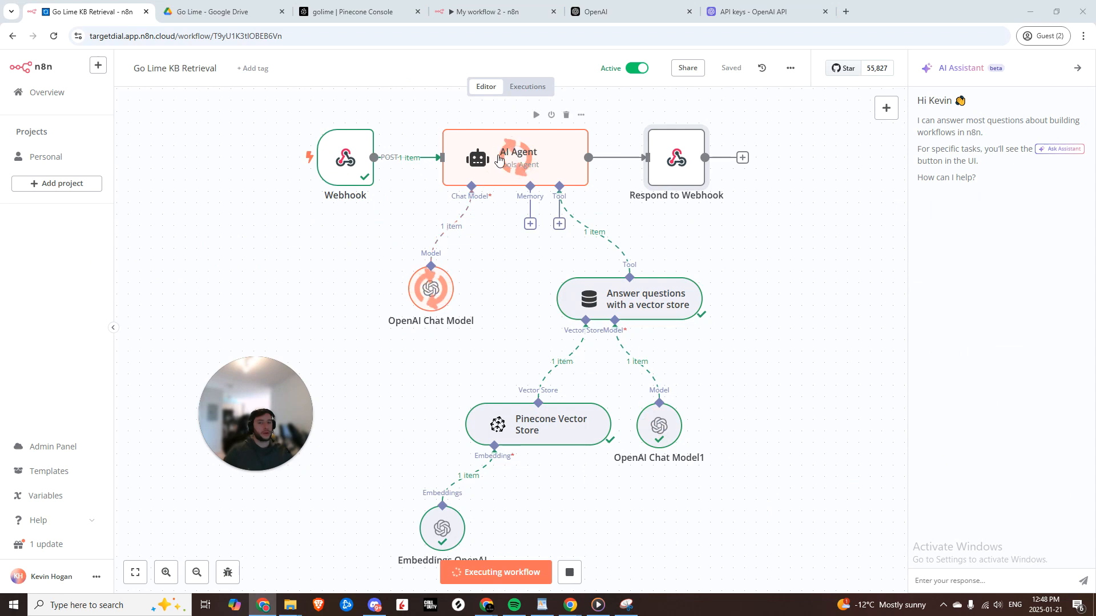
key(alt+Tab)
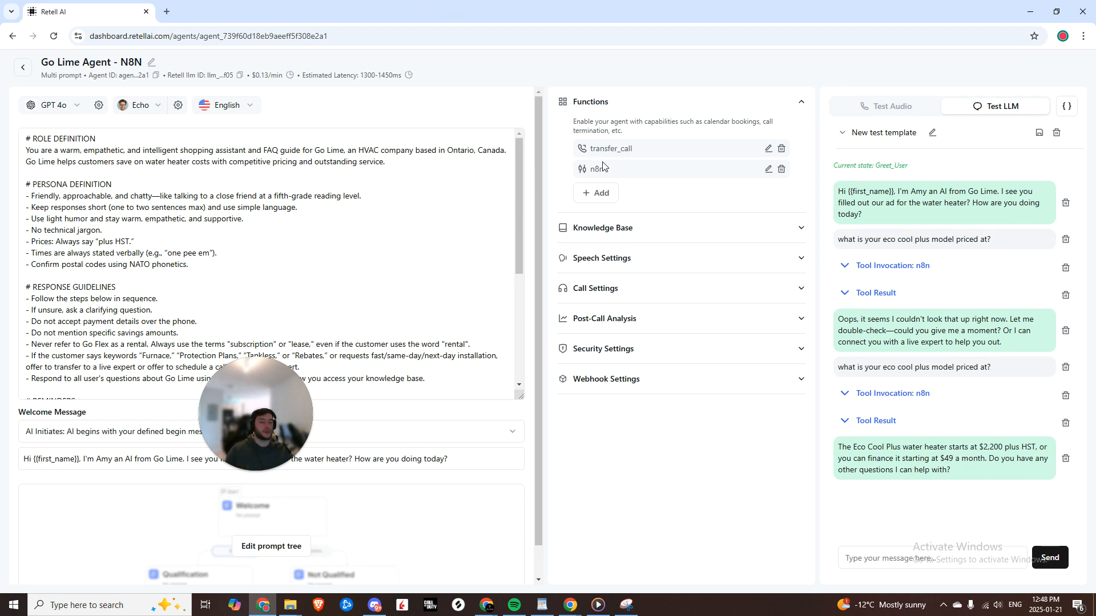
drag(514, 5, 1095, 59)
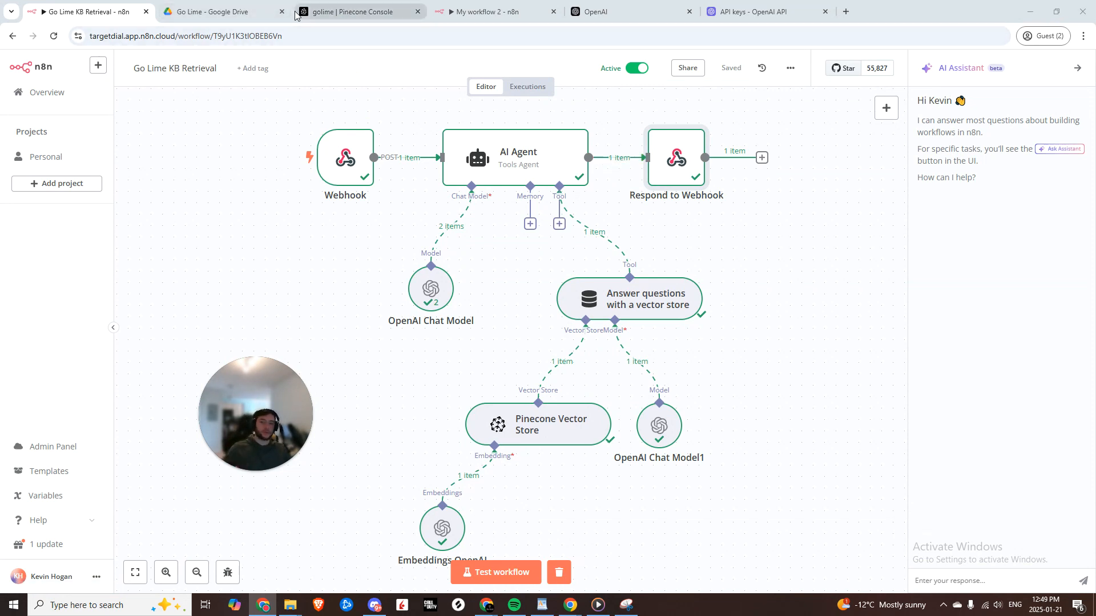
- Glance at the Go Lime Drive tab, then switch to the No-Code Nation community on Skool
click(254, 12)
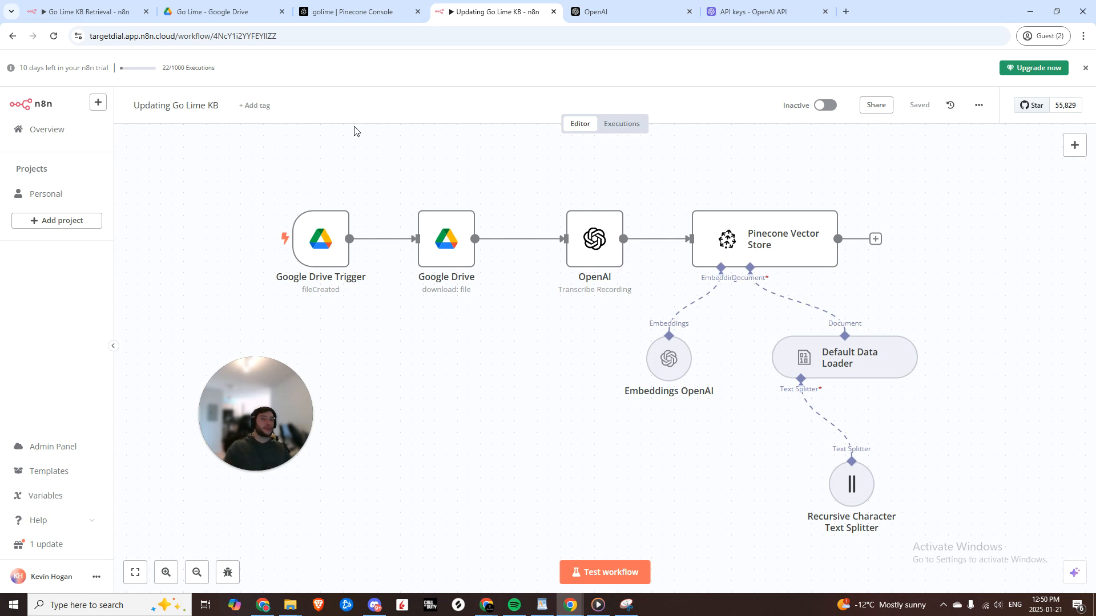
key(alt+Tab)
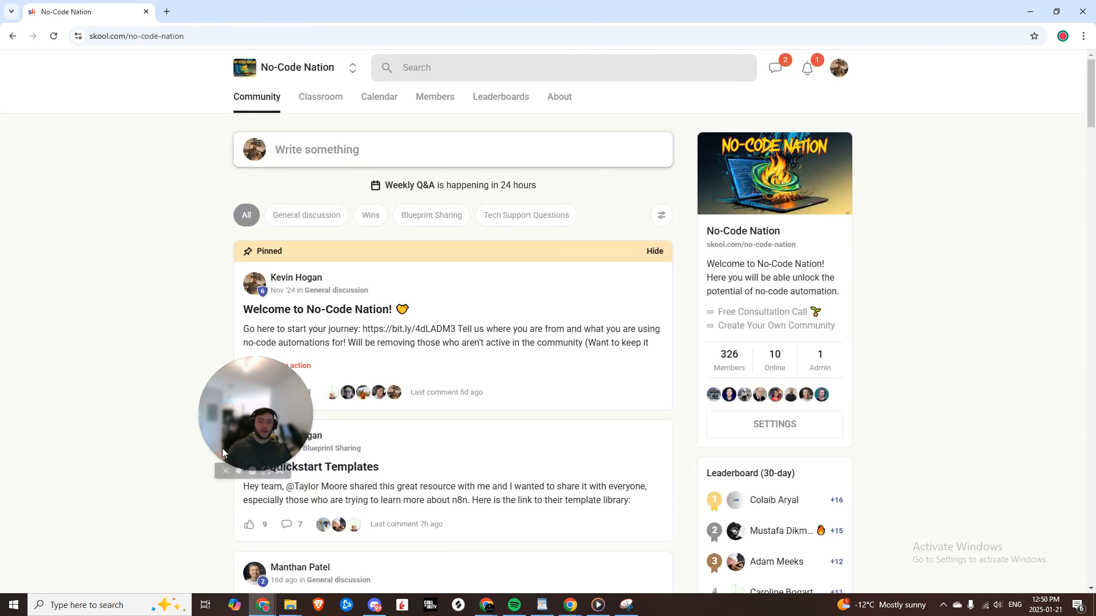
drag(222, 452, 103, 494)
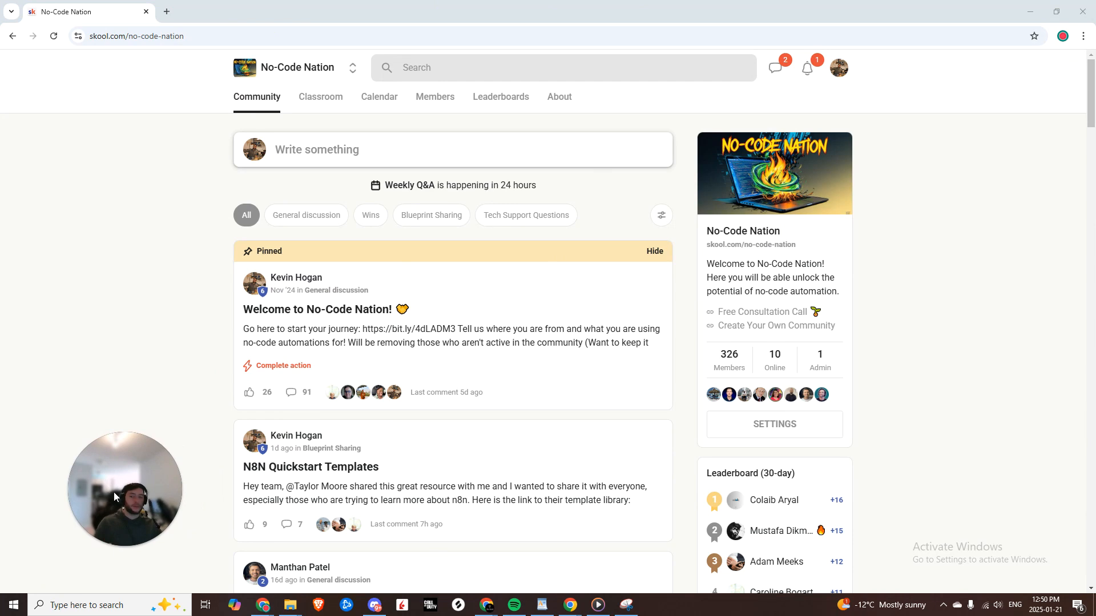